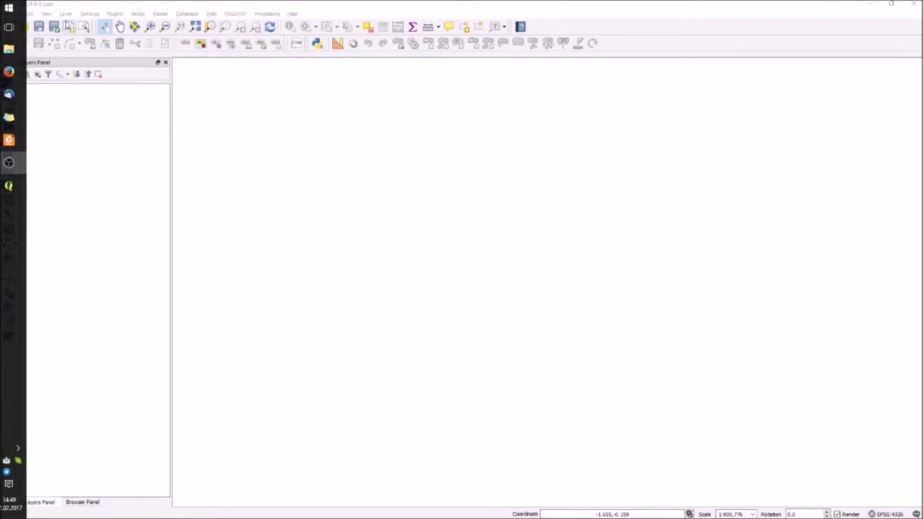
# - Set the project title to "sensors" in the project properties
pyautogui.click(8, 14)
pyautogui.click(36, 118)
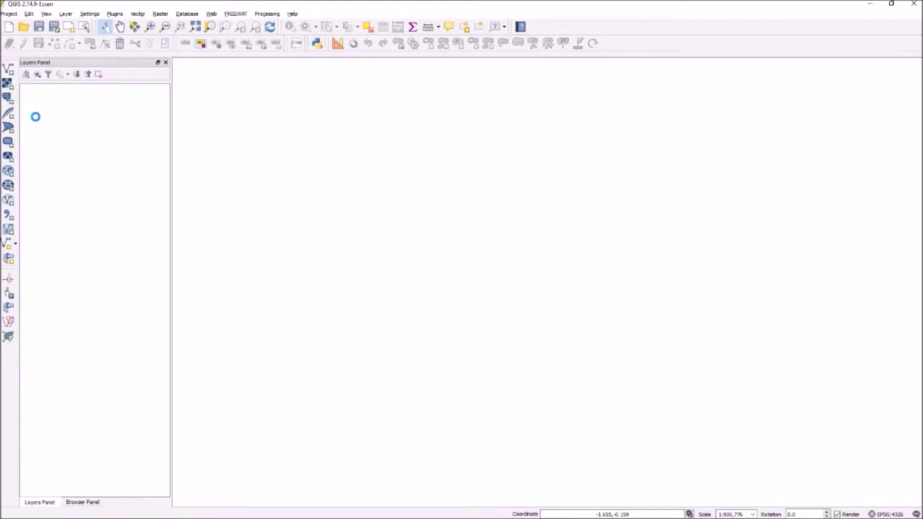
pyautogui.click(321, 101)
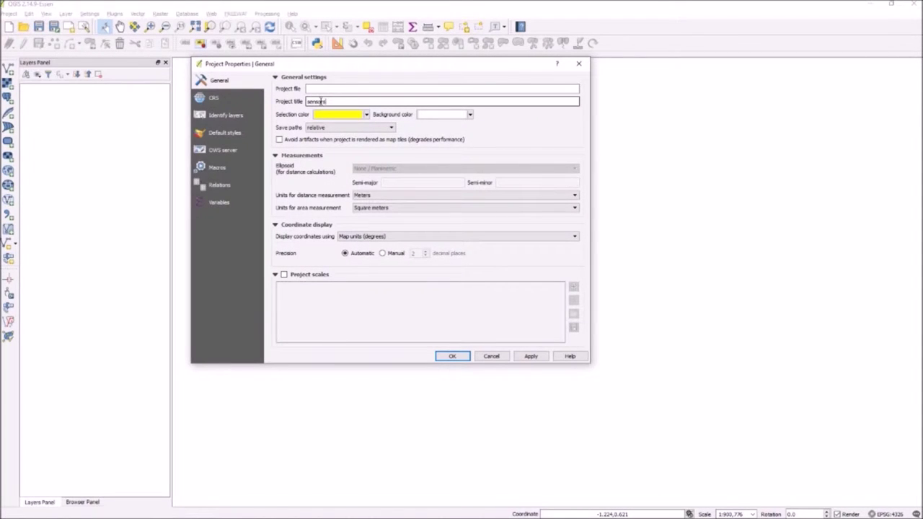
pyautogui.click(460, 357)
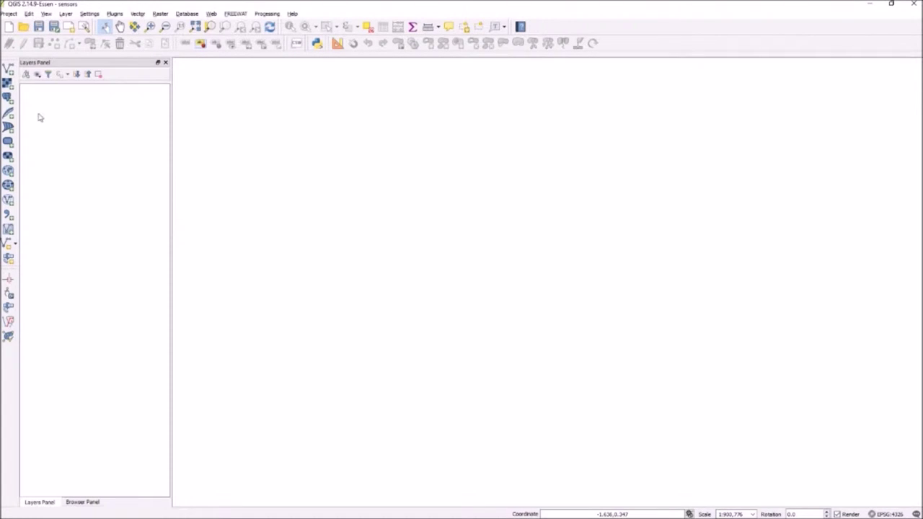
# - Save the project as sensors.qgs in a new folder named "sensors" inside the Freewat Exercises folder
pyautogui.click(39, 28)
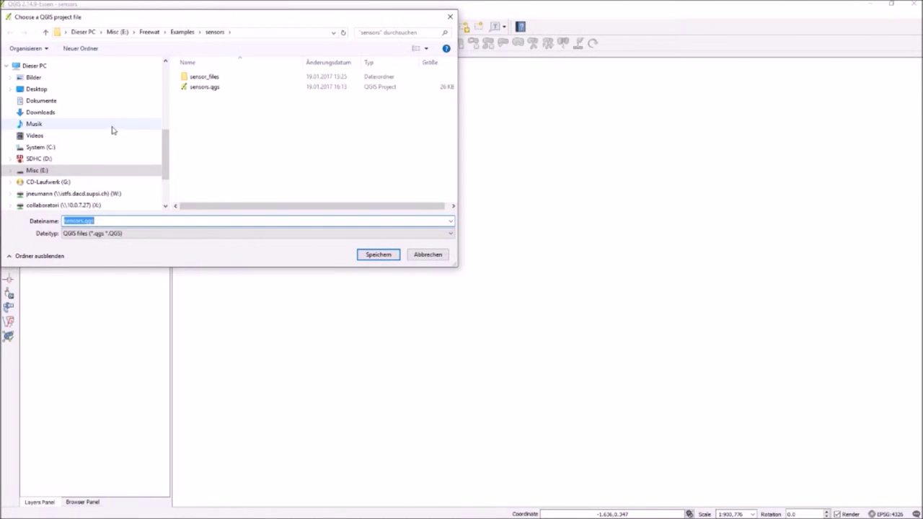
pyautogui.scroll(3, 92, 147)
pyautogui.click(53, 134)
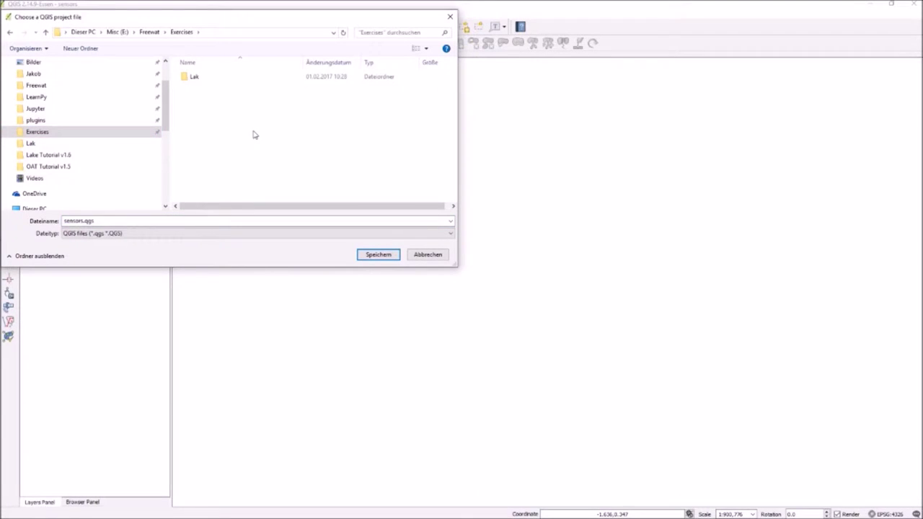
pyautogui.hotkey('ctrl', 'shift', 'n')
pyautogui.write('sensors')
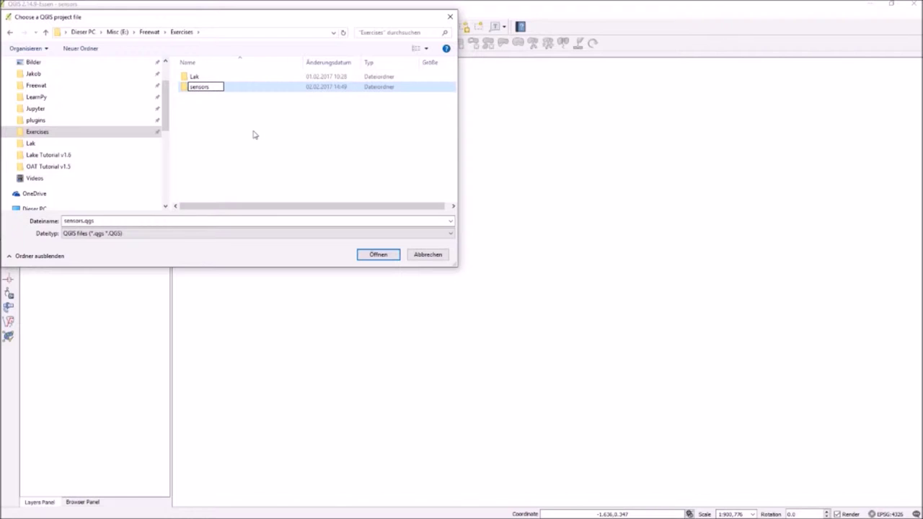
pyautogui.click(254, 130)
pyautogui.doubleClick(207, 86)
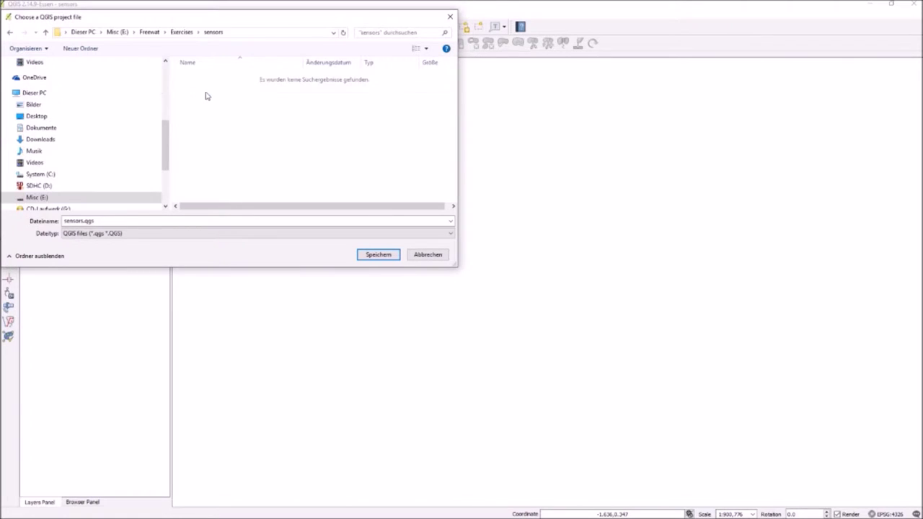
pyautogui.click(378, 255)
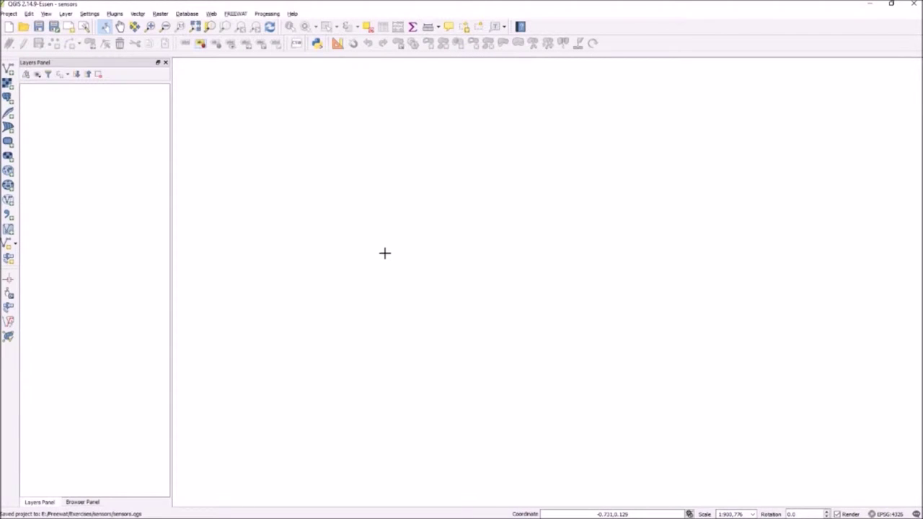
# - Switch to File Explorer and copy the input_data folder from OAT Tutorial v1.5 into the Exercises sensors folder
pyautogui.click(17, 50)
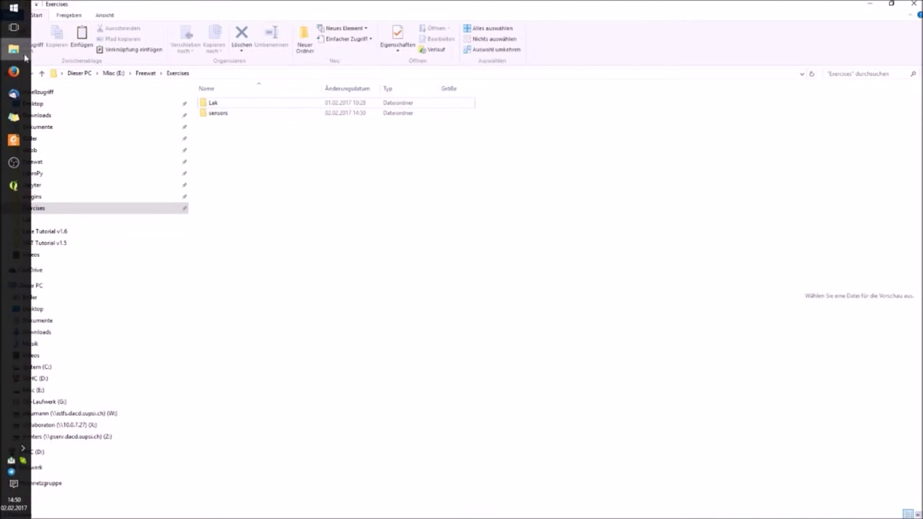
pyautogui.doubleClick(221, 116)
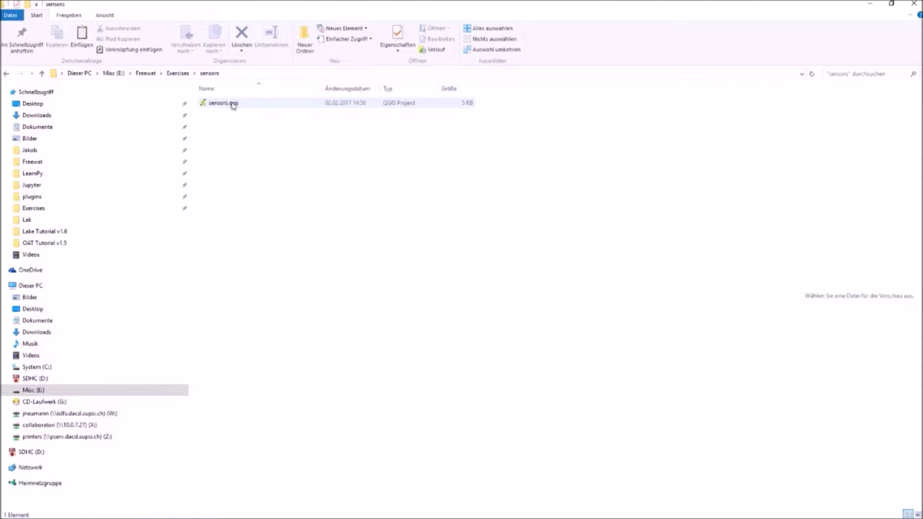
pyautogui.click(52, 243)
pyautogui.click(221, 103)
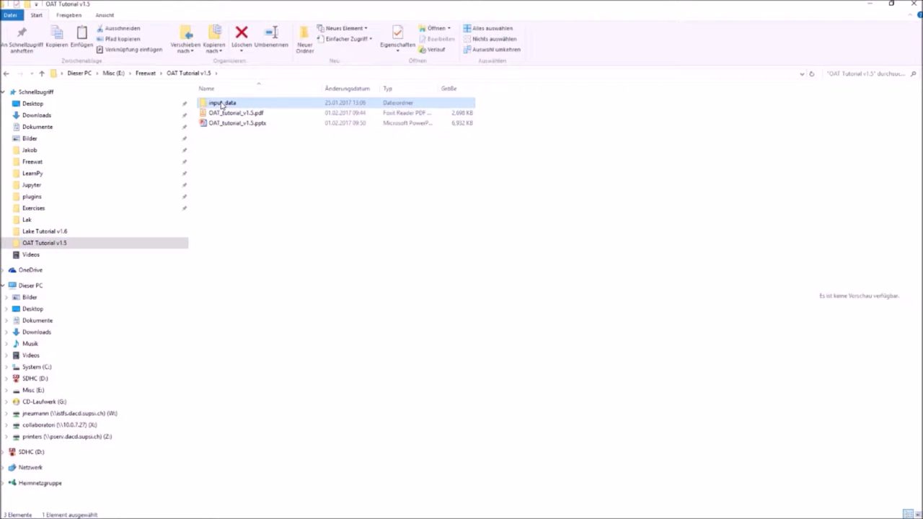
pyautogui.click(7, 73)
pyautogui.rightClick(248, 139)
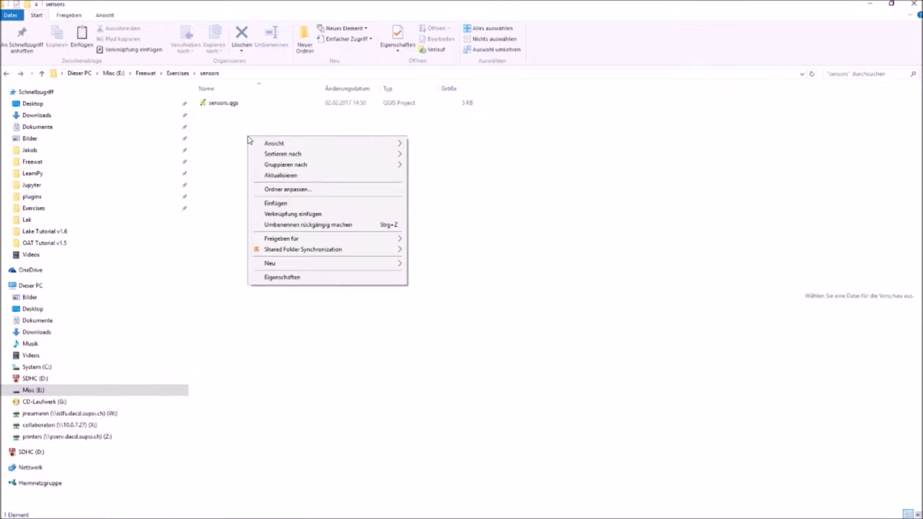
pyautogui.click(278, 204)
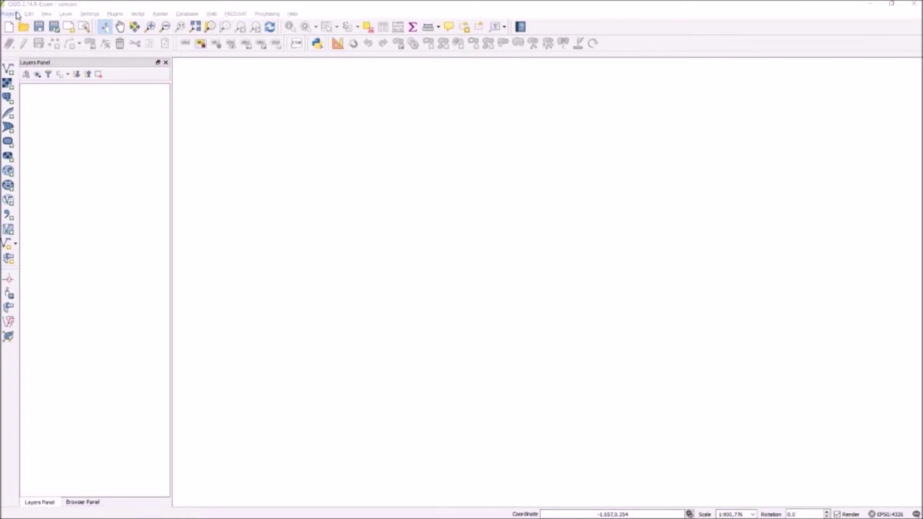
# - Enable on-the-fly CRS transformation in QGIS and set the project's CRS to WGS 84 / UTM zone 32N (EPSG:32632)
pyautogui.click(12, 14)
pyautogui.click(27, 115)
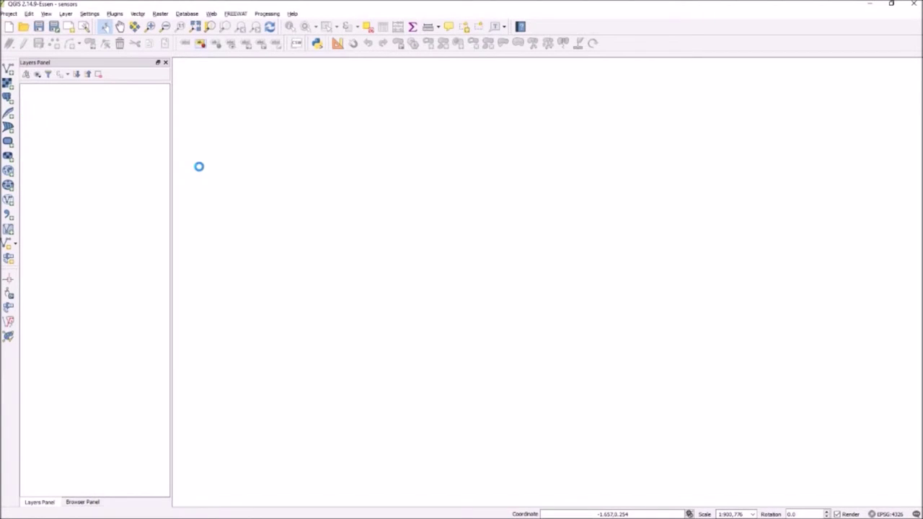
pyautogui.click(215, 99)
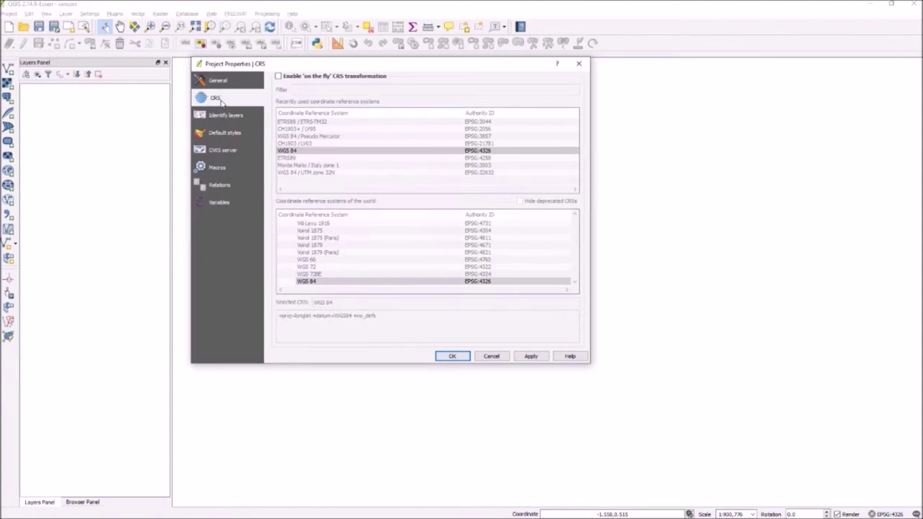
pyautogui.click(280, 76)
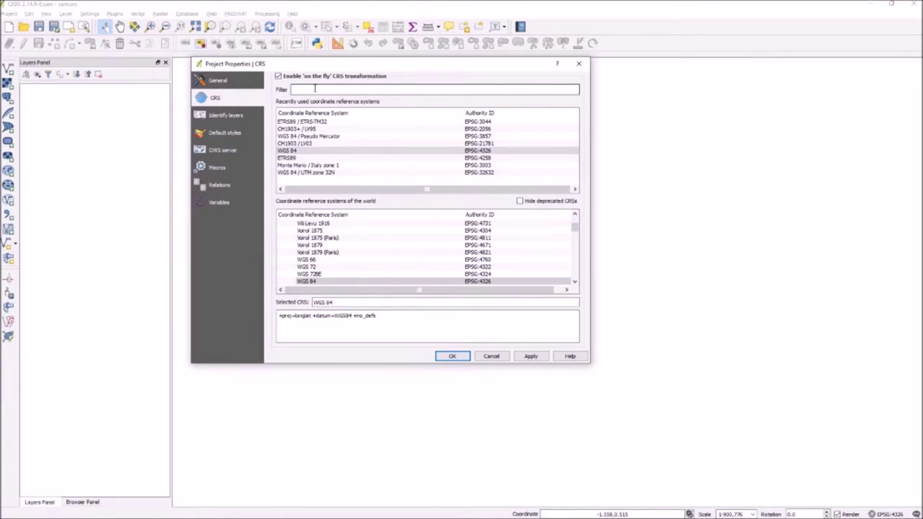
pyautogui.write('3')
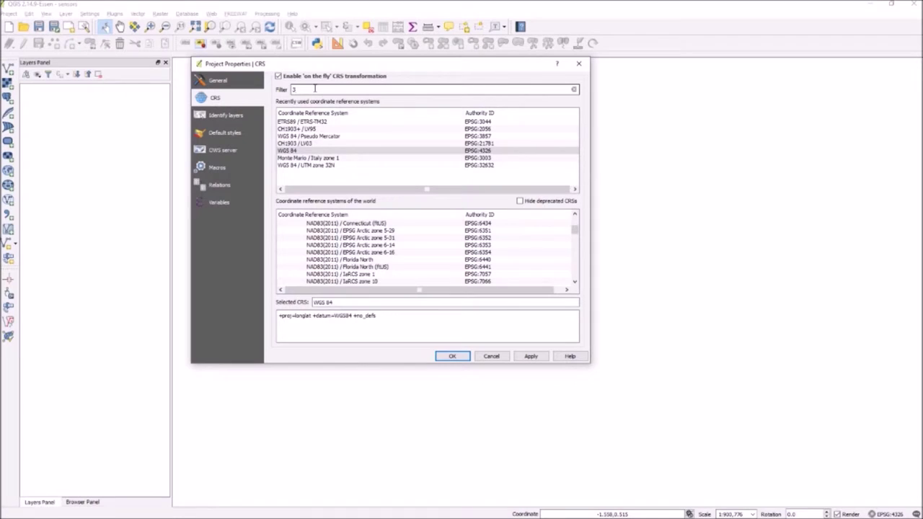
pyautogui.write('2632')
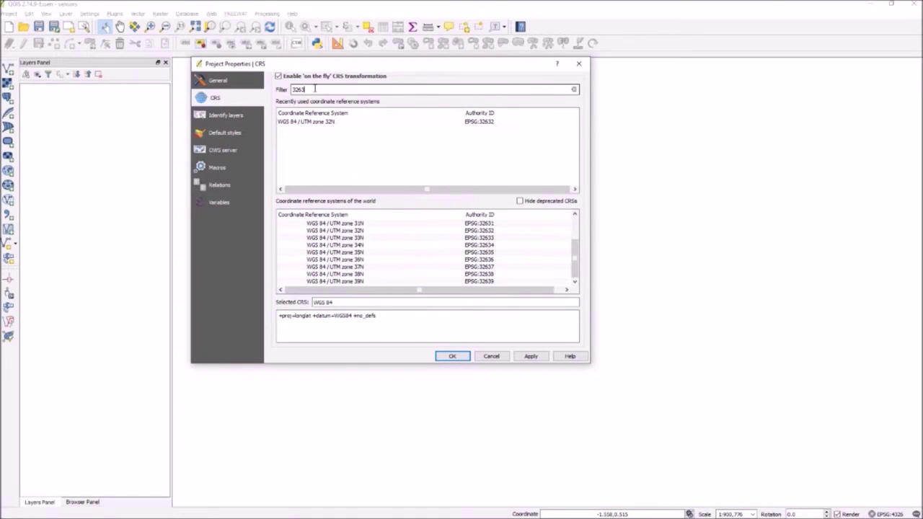
pyautogui.click(325, 124)
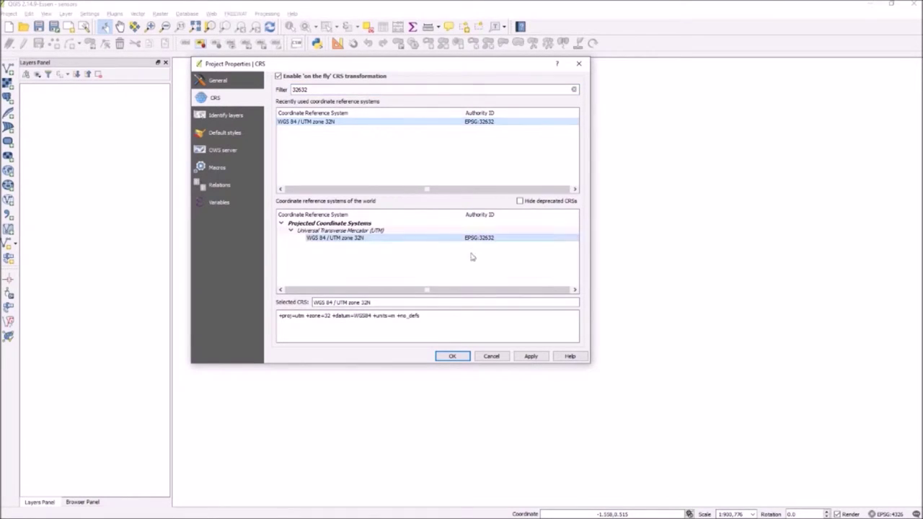
pyautogui.click(532, 357)
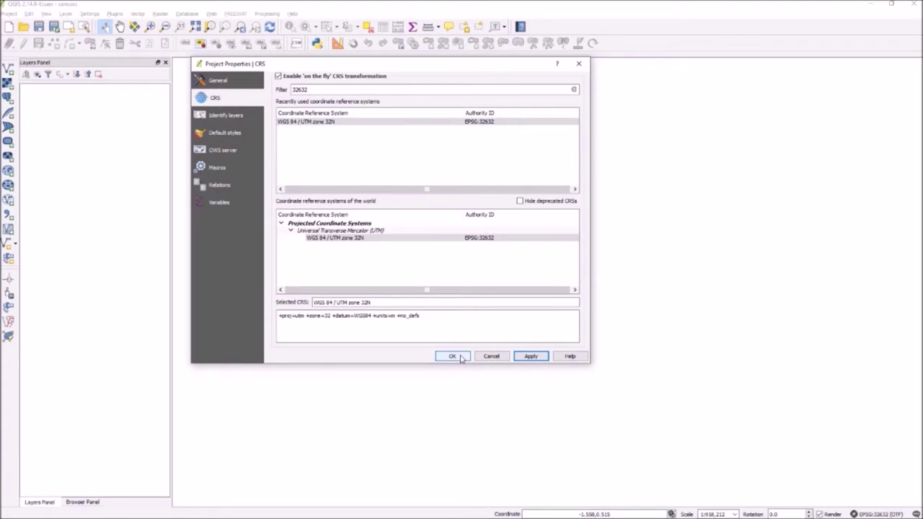
pyautogui.click(452, 356)
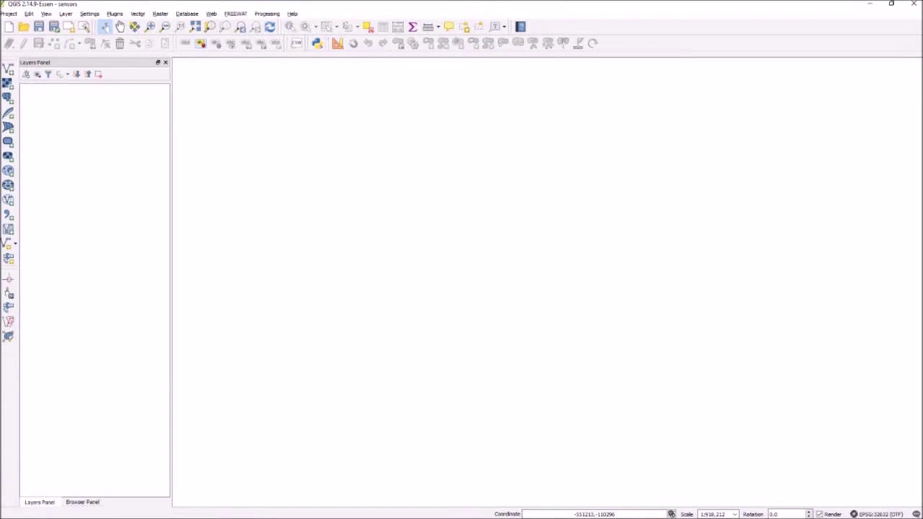
# - Search the available plugins for "openlay" and check whether the OpenLayers Plugin is installed
pyautogui.click(115, 14)
pyautogui.click(148, 24)
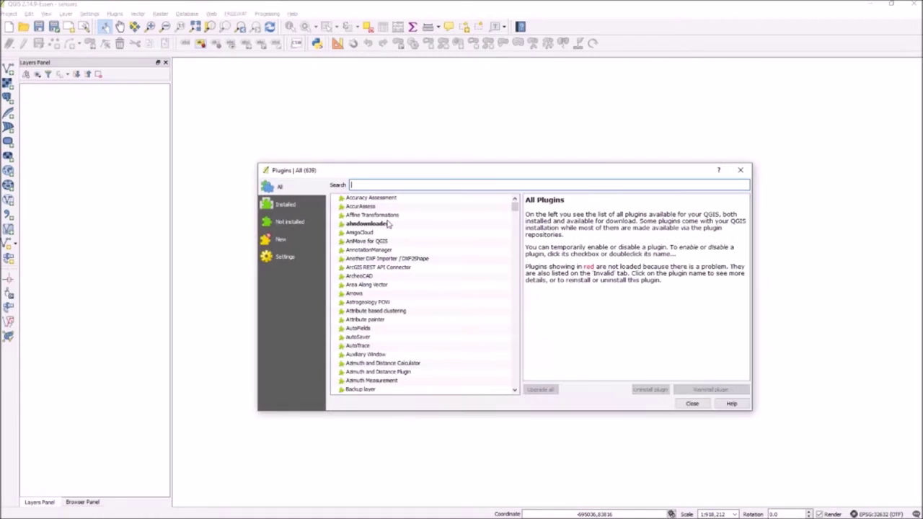
pyautogui.write('openlay')
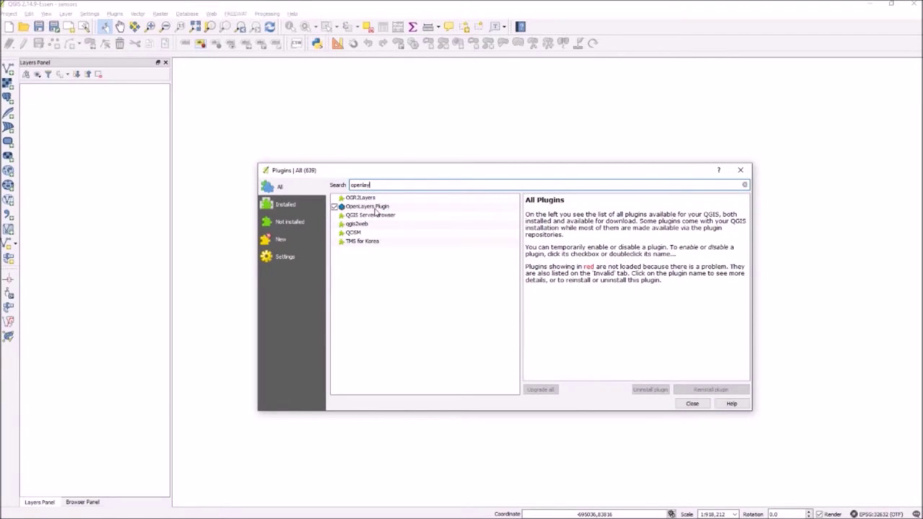
pyautogui.click(374, 207)
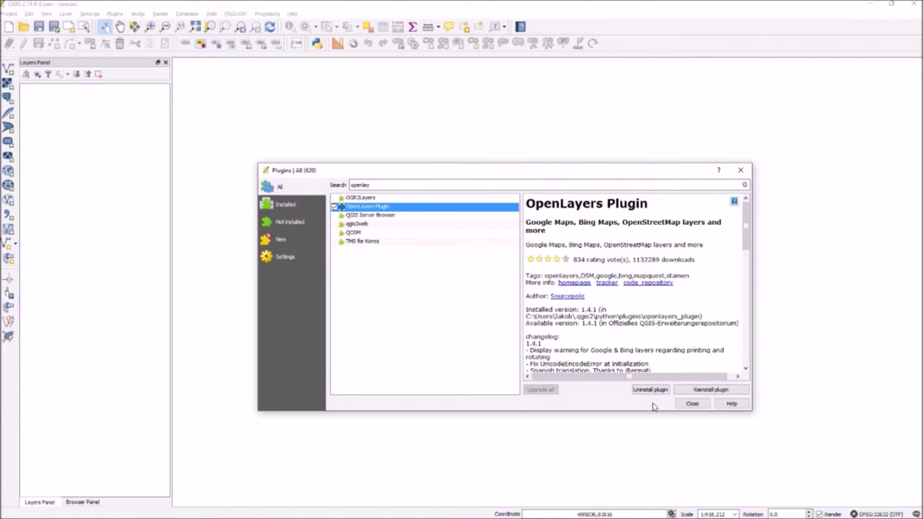
pyautogui.click(692, 402)
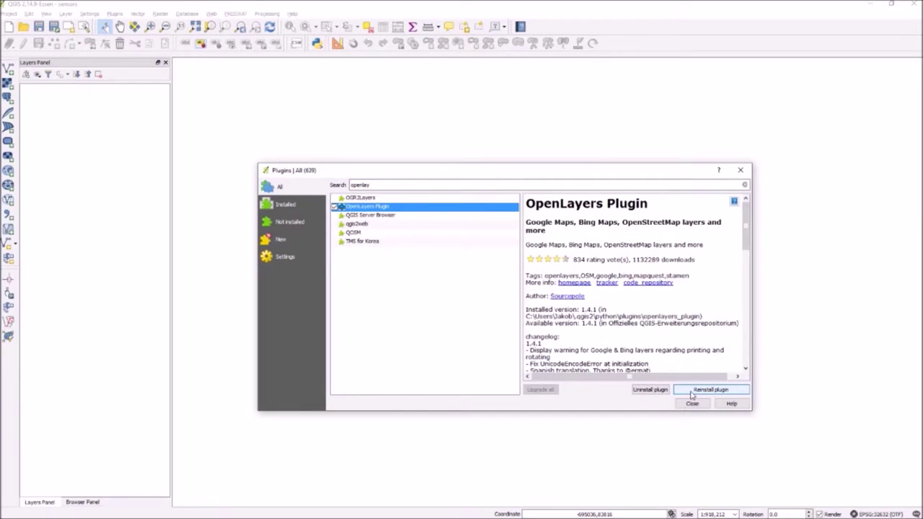
pyautogui.click(693, 405)
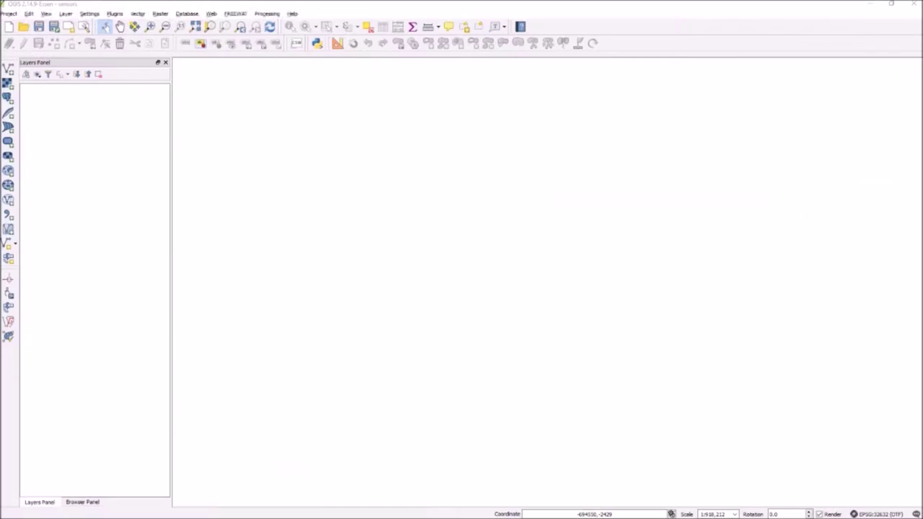
# - Start a new FREEWAT model named "sensors" with E:/Freewat/Exercises/sensors as its working folder
pyautogui.click(235, 13)
pyautogui.moveTo(368, 35)
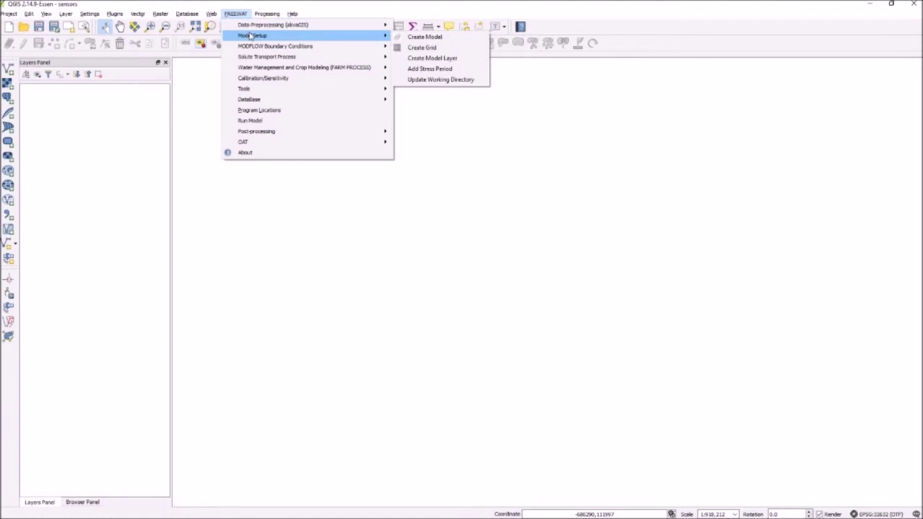
pyautogui.click(411, 37)
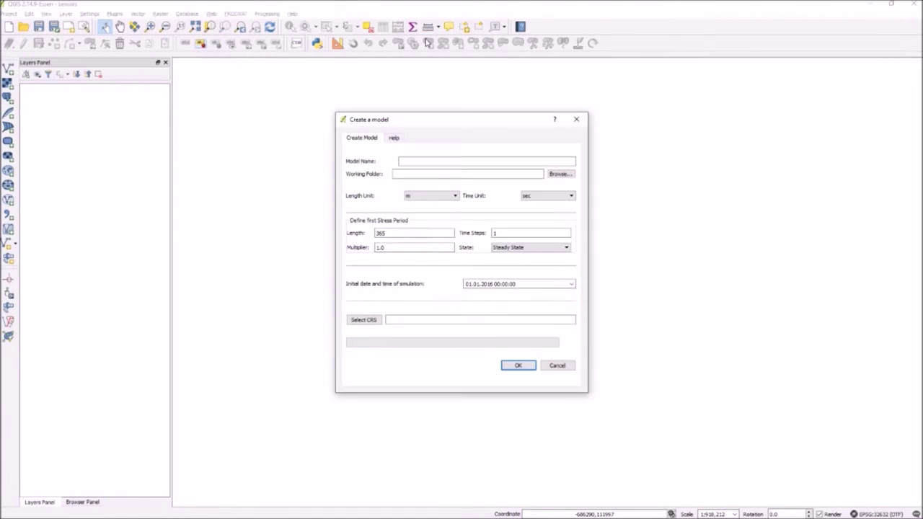
pyautogui.click(427, 162)
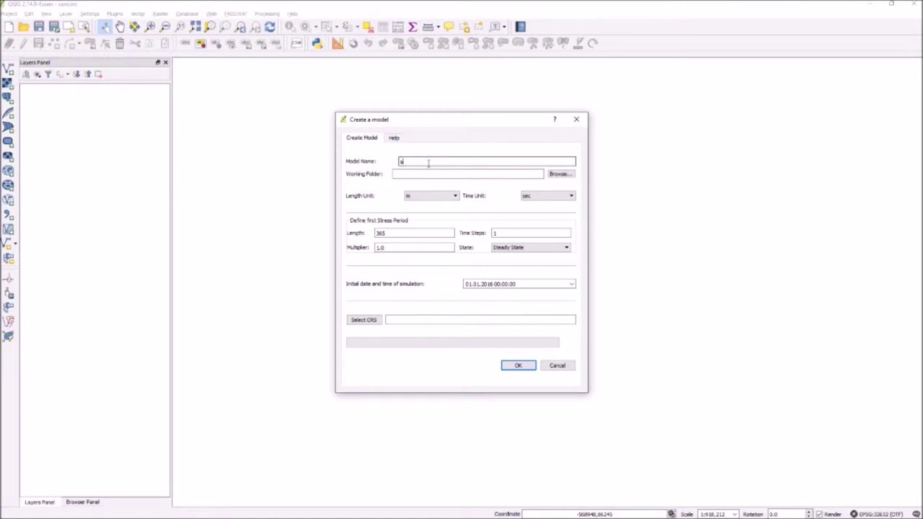
pyautogui.click(560, 174)
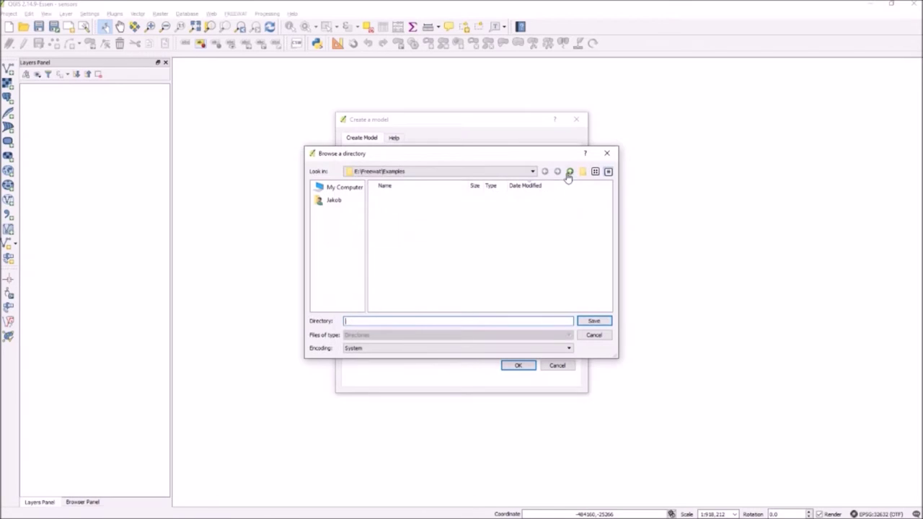
pyautogui.click(414, 173)
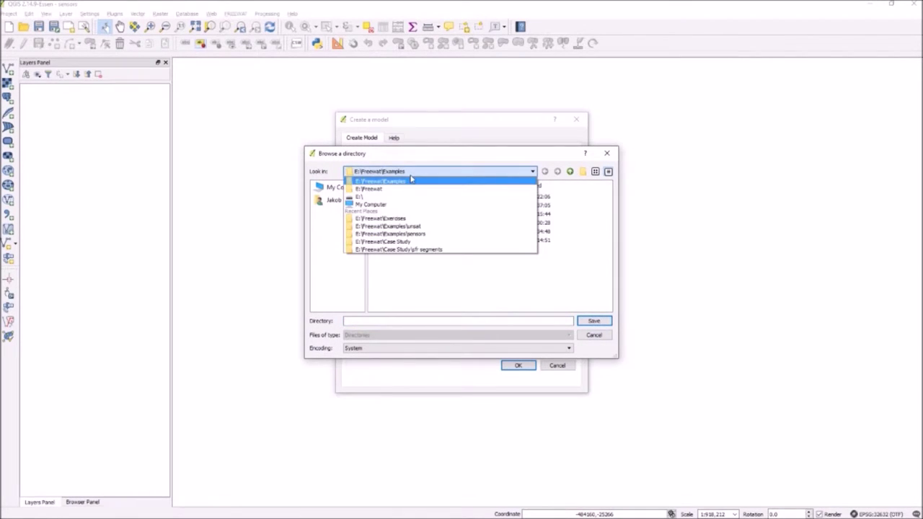
pyautogui.click(406, 218)
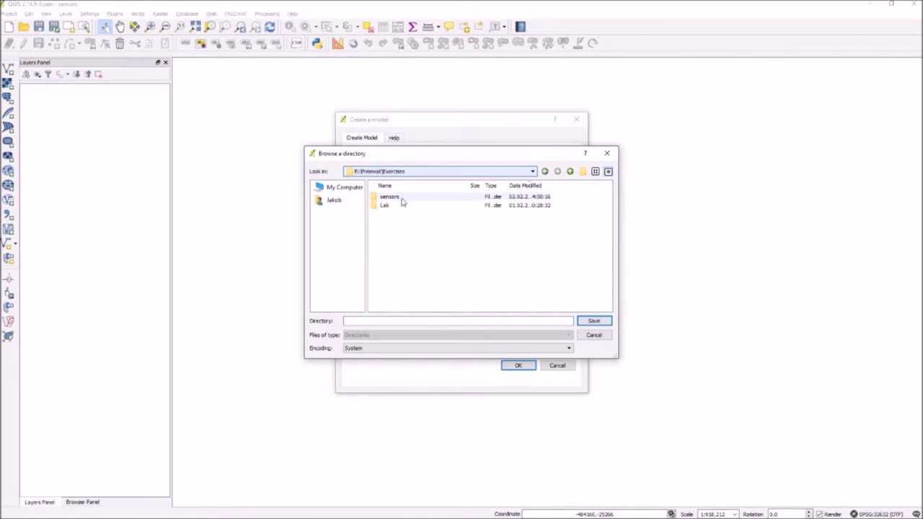
pyautogui.doubleClick(396, 199)
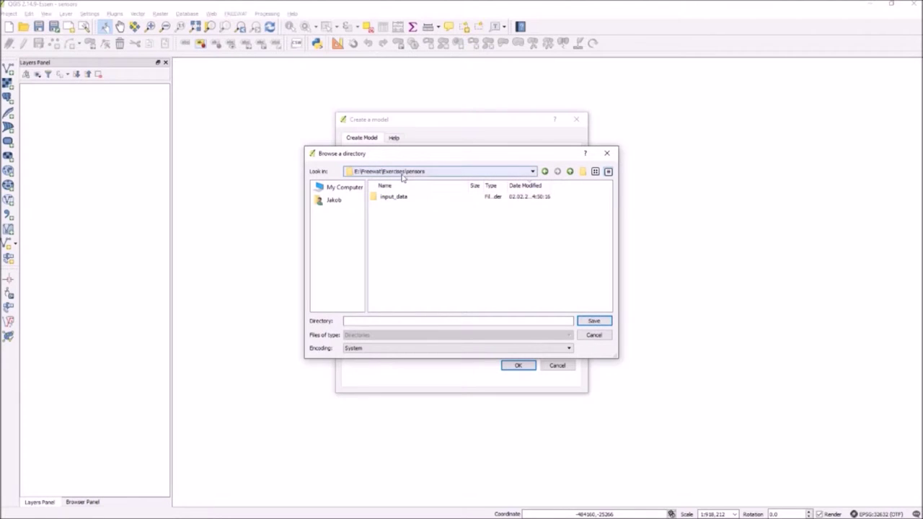
pyautogui.click(603, 321)
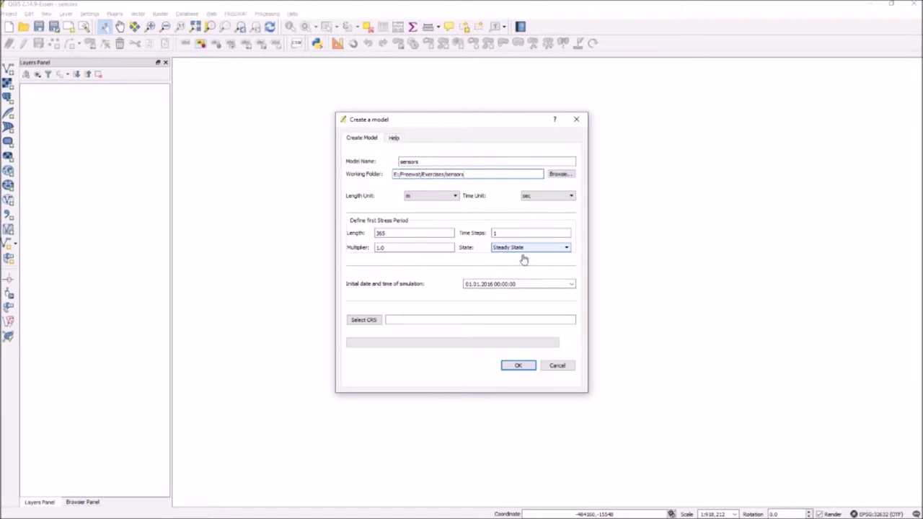
# - Set the sensors model's CRS to WGS 84 / UTM zone 32N (EPSG:32632) and create the model
pyautogui.click(365, 321)
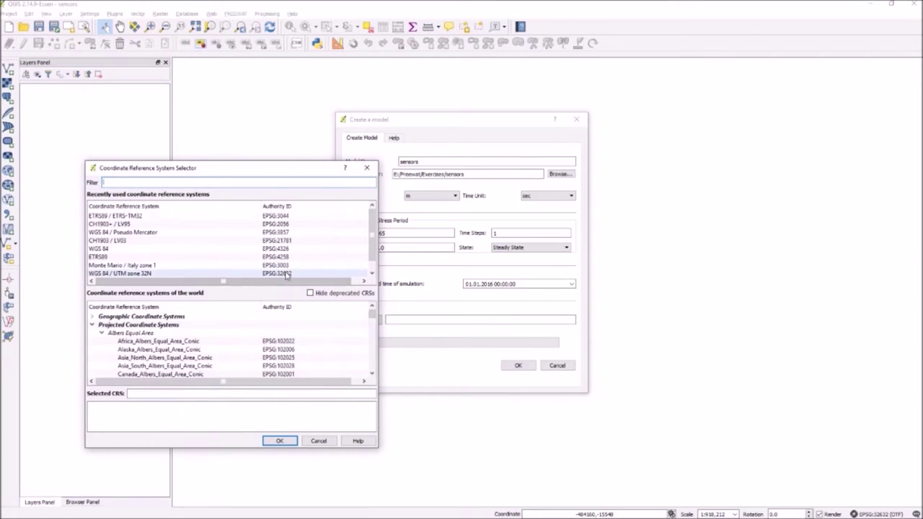
pyautogui.click(283, 267)
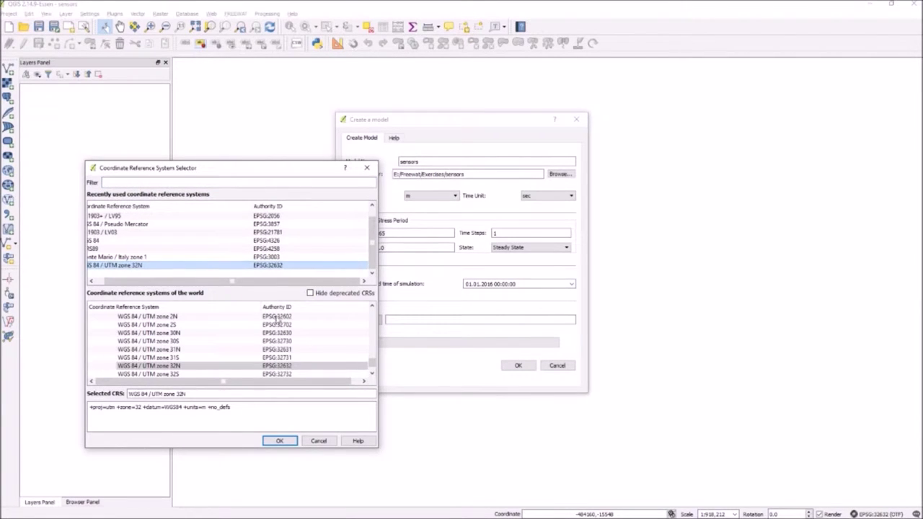
pyautogui.click(280, 440)
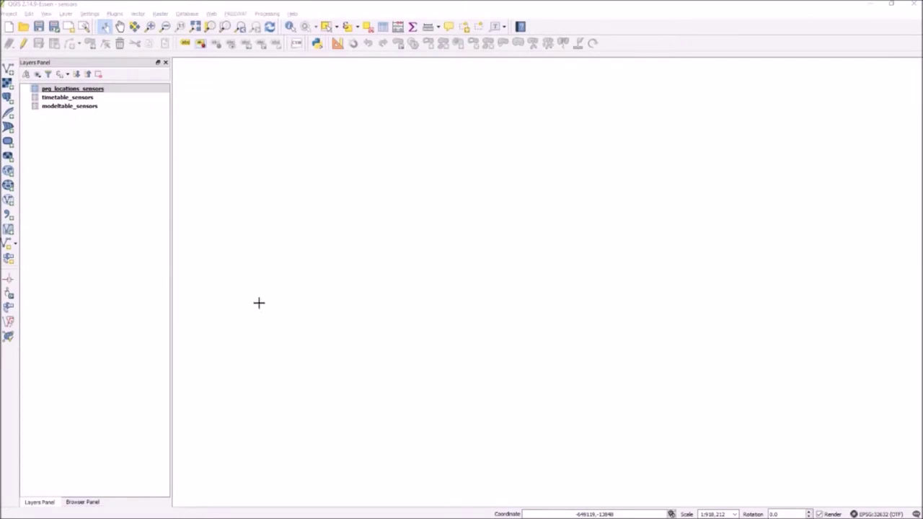
# - Delete the existing tlake.sqlite database connection from the SpatiaLite connections
pyautogui.moveTo(12, 117)
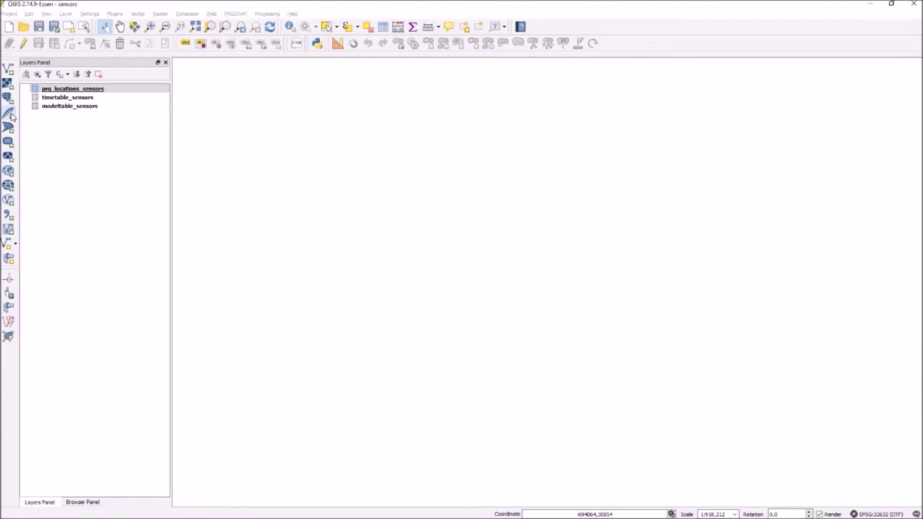
pyautogui.click(10, 115)
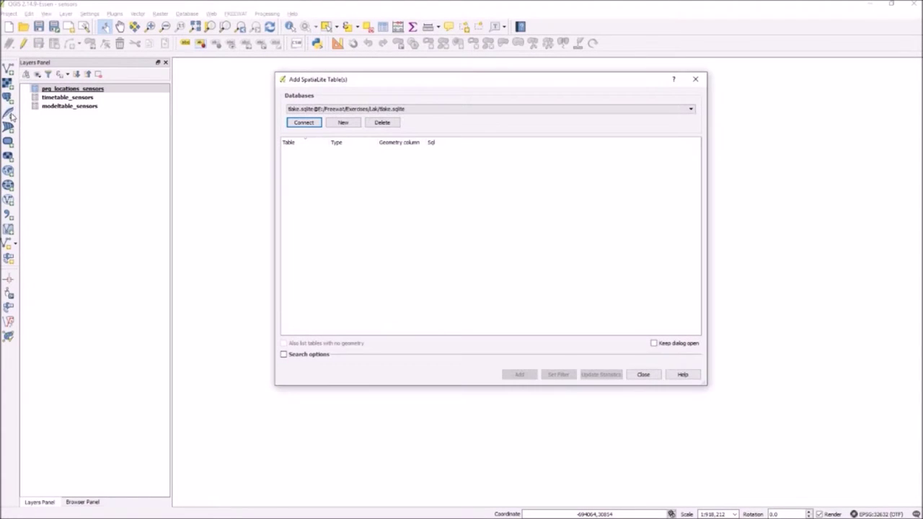
pyautogui.click(383, 124)
pyautogui.click(547, 247)
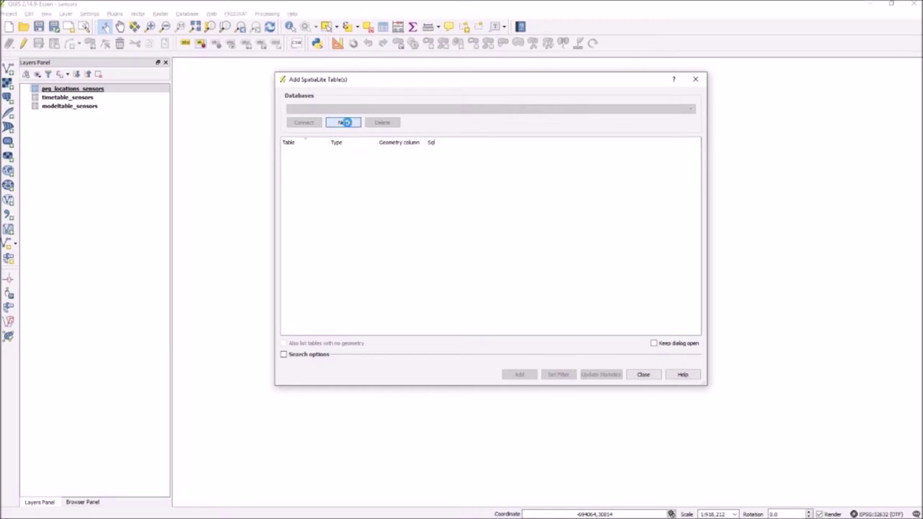
# - Add a SpatiaLite connection to sensors.sqlite in E:/Freewat/Exercises/sensors and connect to it
pyautogui.click(344, 123)
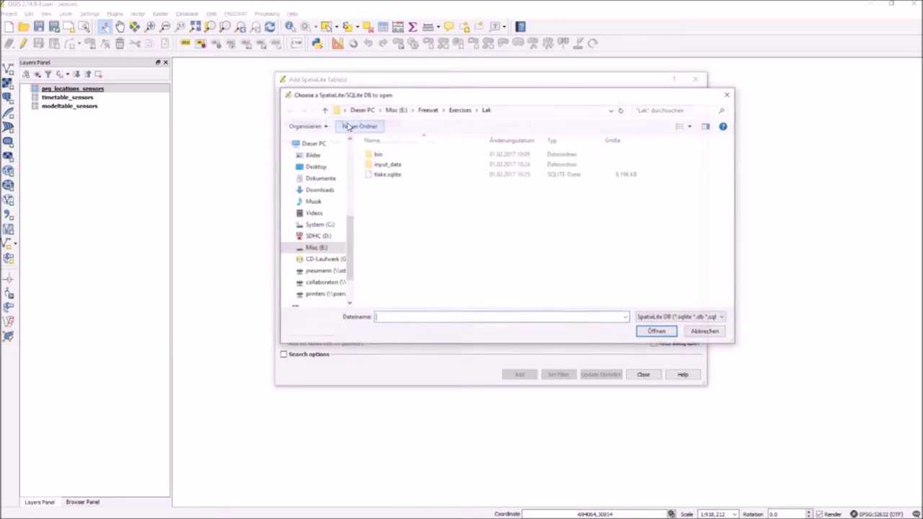
pyautogui.click(427, 111)
pyautogui.doubleClick(386, 153)
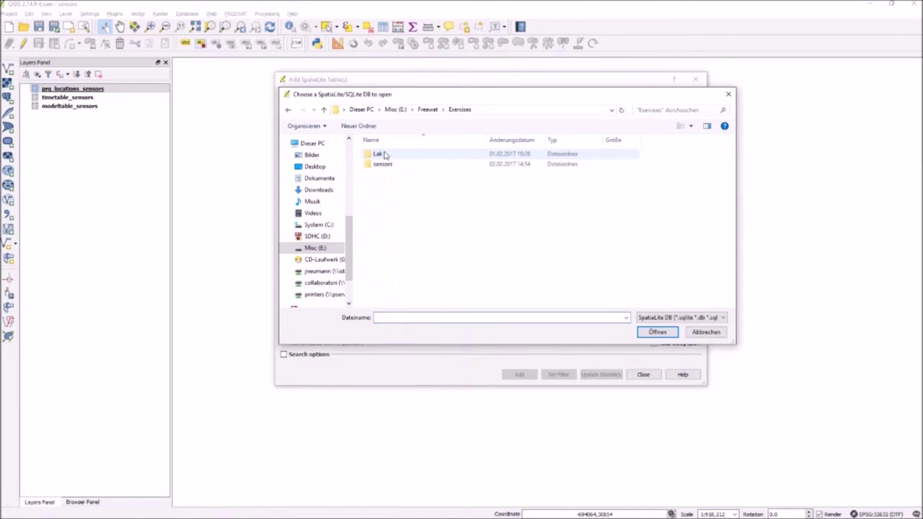
pyautogui.click(395, 165)
pyautogui.doubleClick(395, 166)
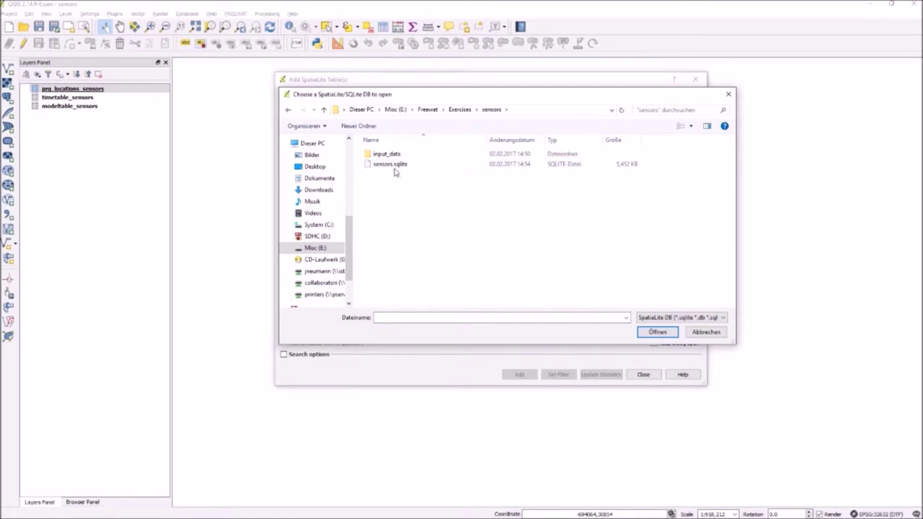
pyautogui.click(390, 165)
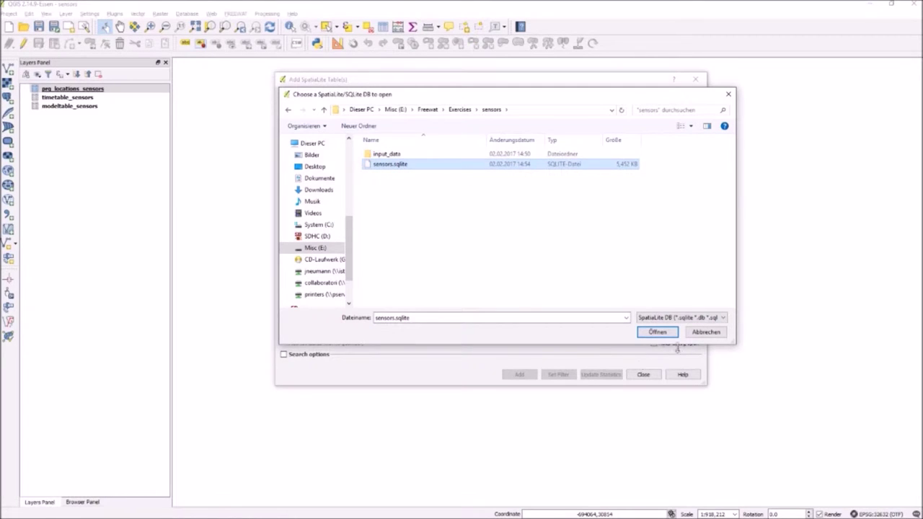
pyautogui.click(656, 331)
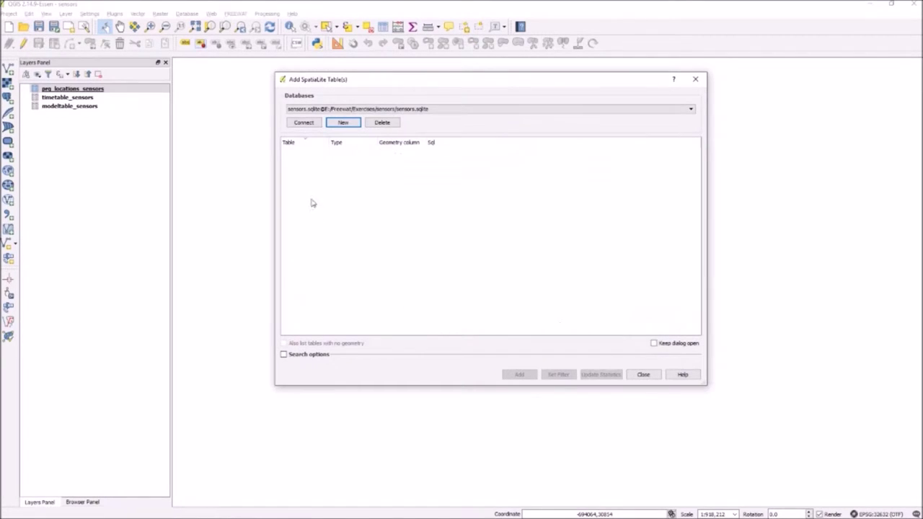
pyautogui.click(306, 125)
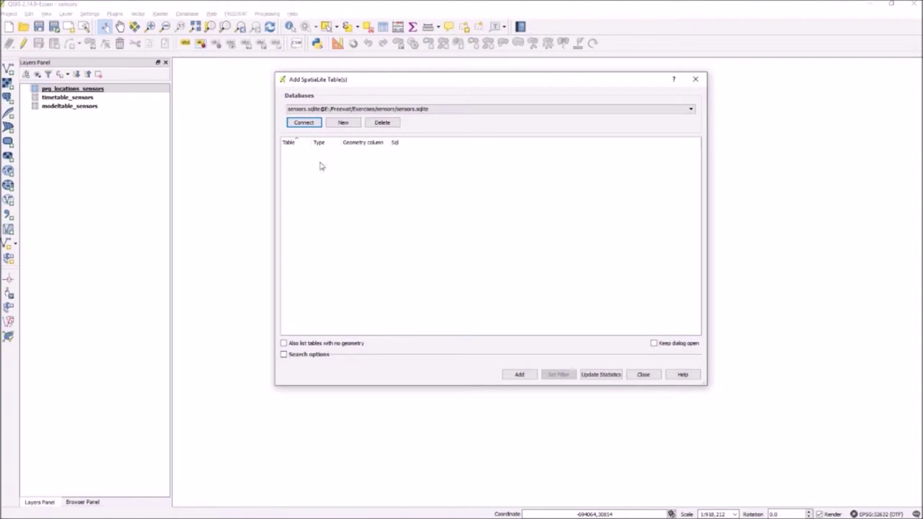
pyautogui.click(641, 378)
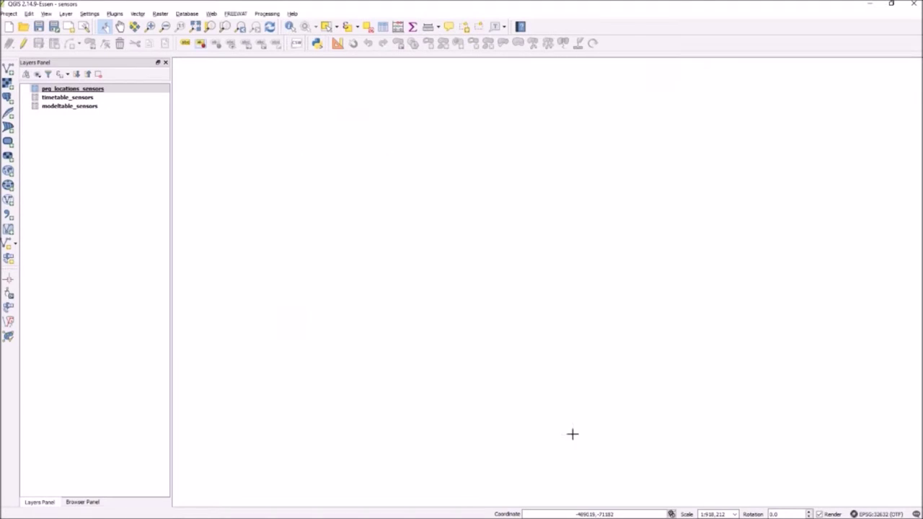
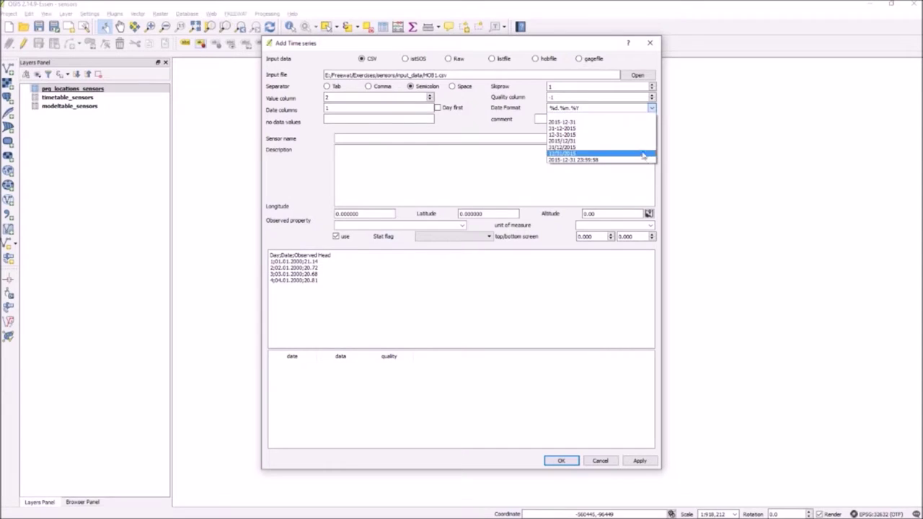
# - Preview how the HOB1.csv time series loads with the date format %d. %m. %Y
pyautogui.click(653, 108)
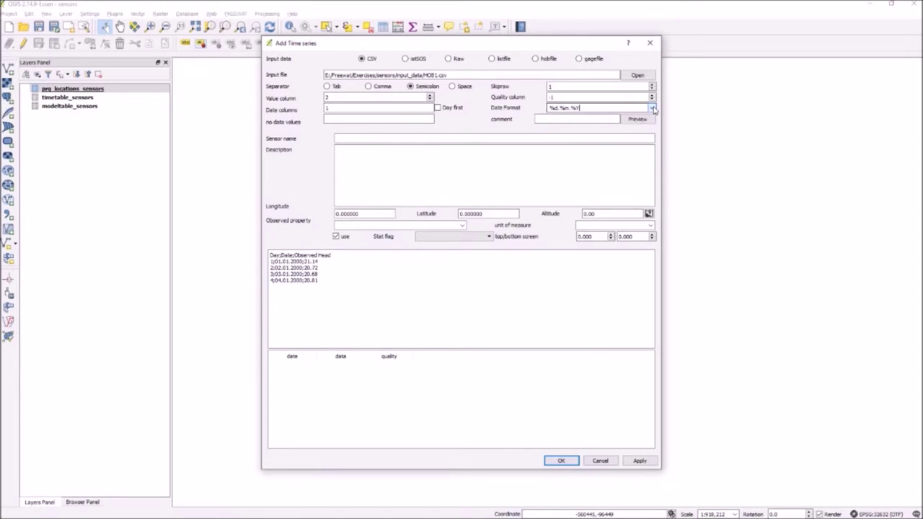
pyautogui.click(639, 119)
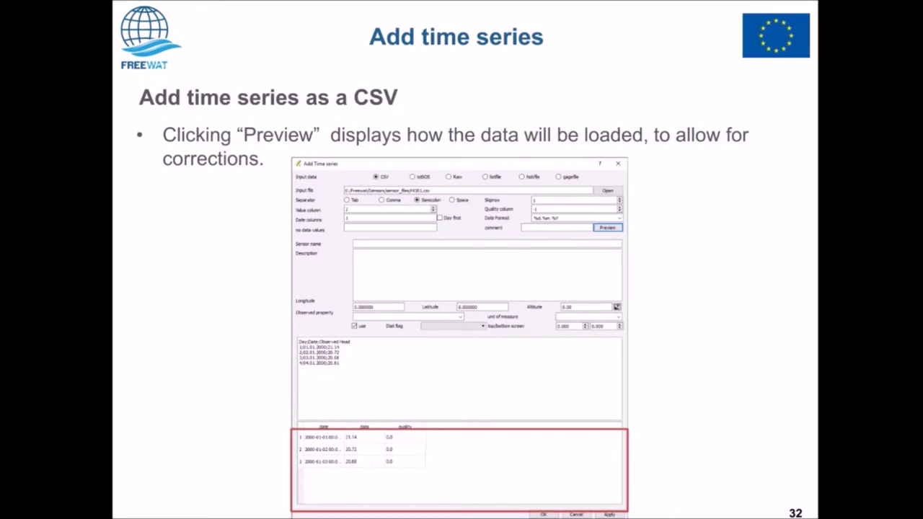
pyautogui.press('Right')
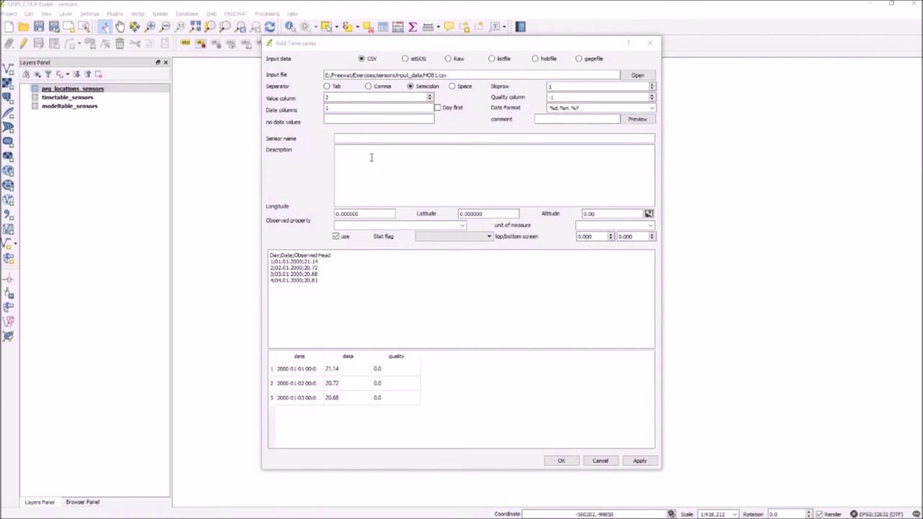
# - Name the sensor Observed_head_1 and set its longitude to 8.896343 and latitude to 46.163984
pyautogui.click(368, 139)
pyautogui.write('Ob')
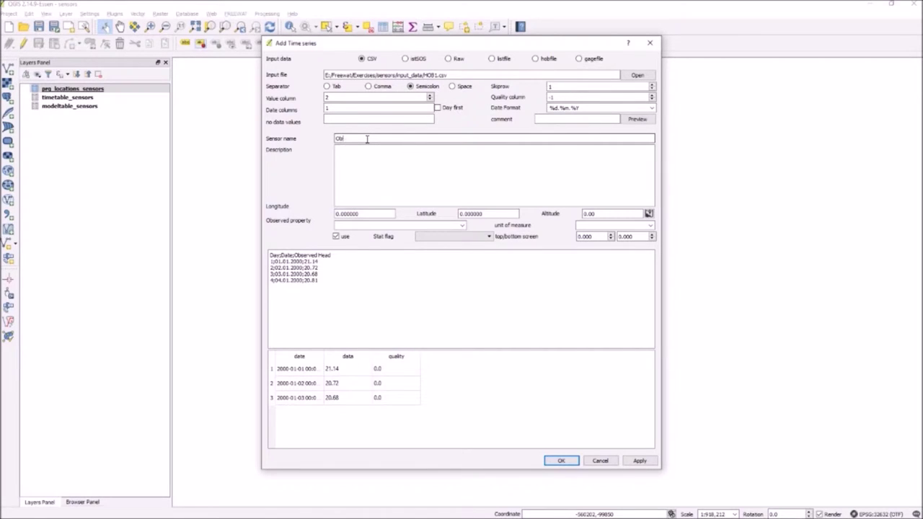
pyautogui.write('served_head_1')
pyautogui.moveTo(368, 211); pyautogui.dragTo(323, 224)
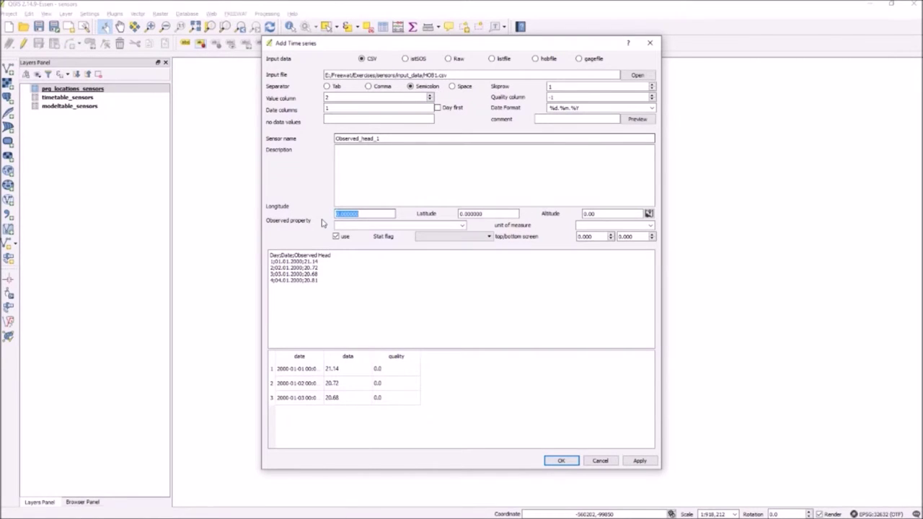
pyautogui.write('8.896343')
pyautogui.press('Tab')
pyautogui.write('46')
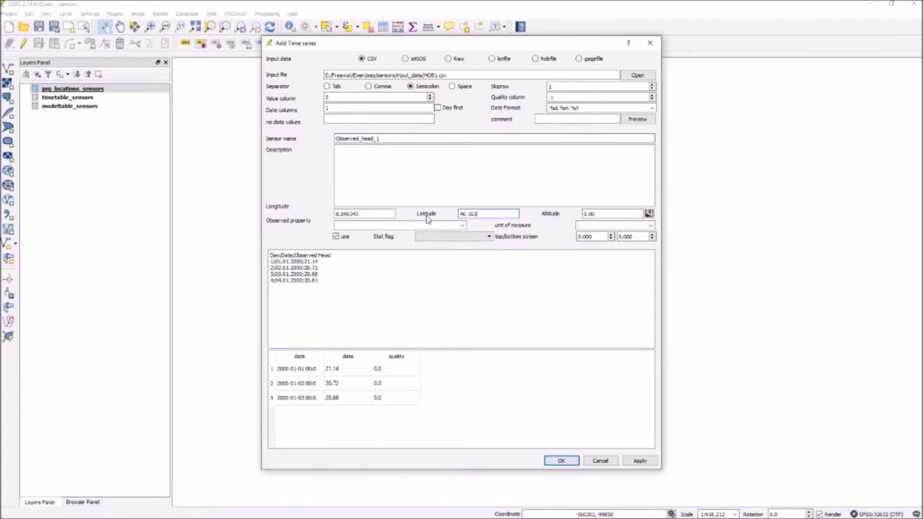
pyautogui.write('.163984')
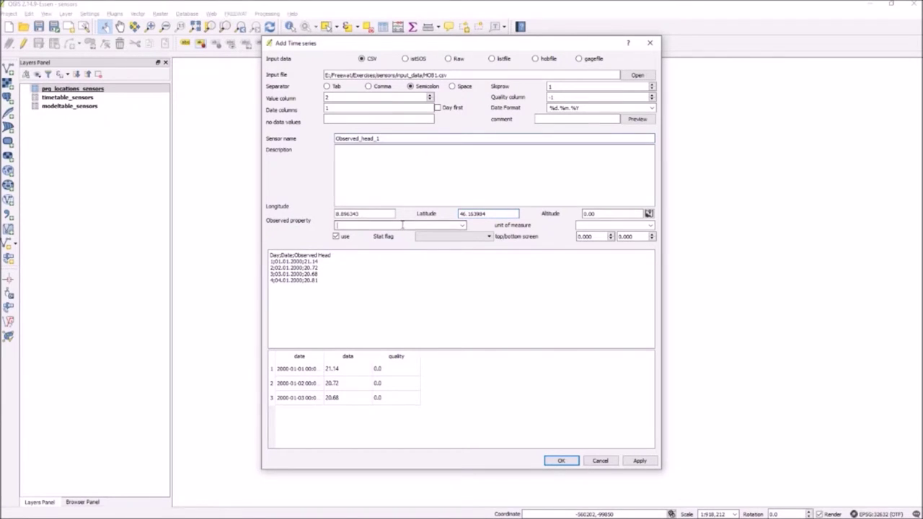
# - Set the sensor's observed property to water-height with unit m, and save the time series
pyautogui.click(462, 226)
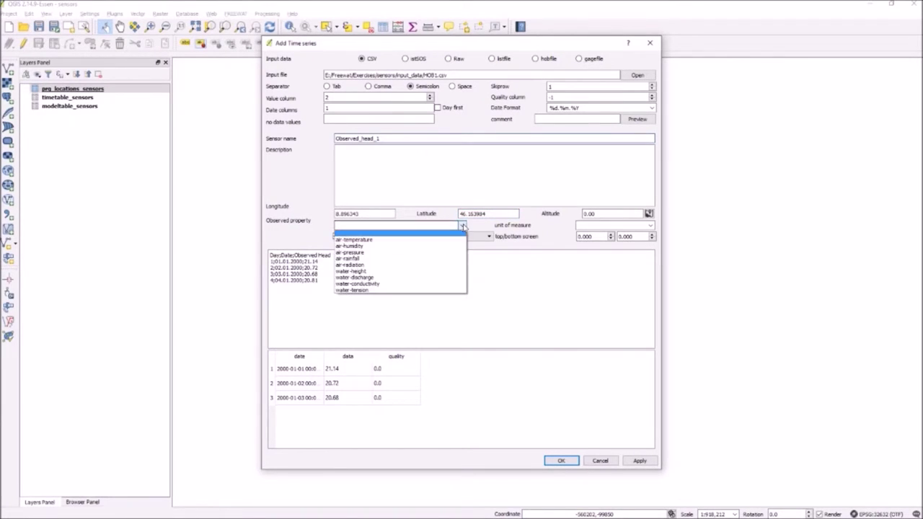
pyautogui.click(383, 271)
pyautogui.click(579, 226)
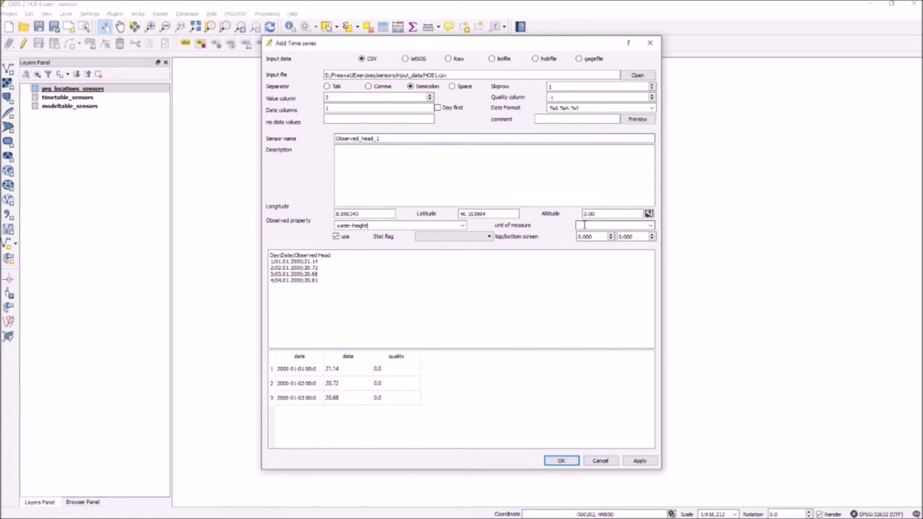
pyautogui.write('m')
pyautogui.click(640, 460)
pyautogui.click(565, 463)
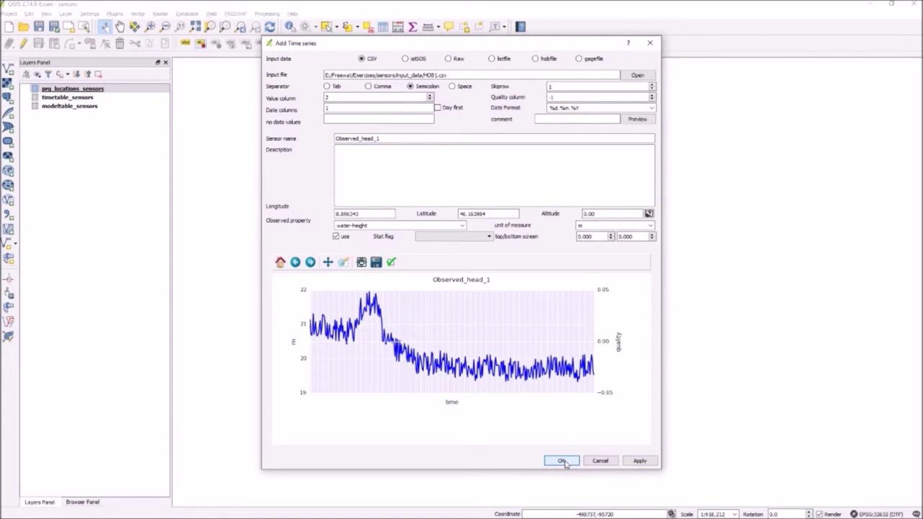
pyautogui.click(544, 464)
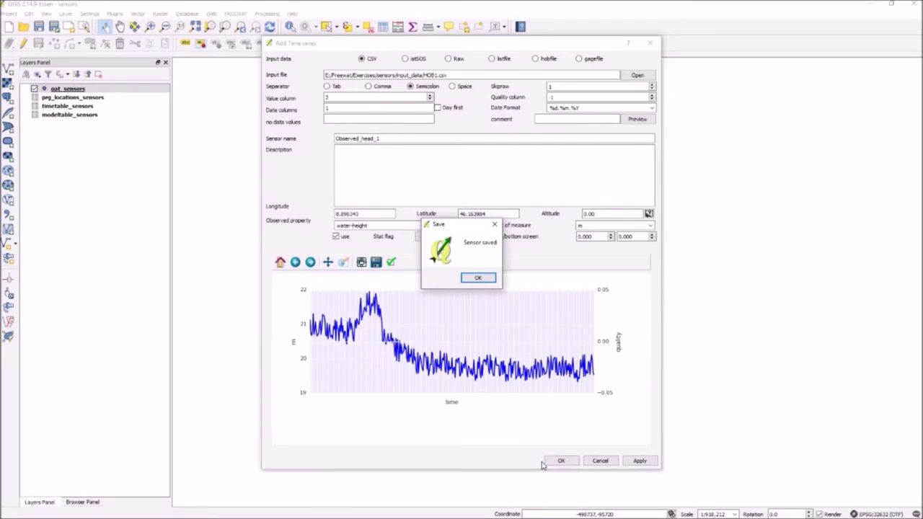
pyautogui.click(482, 278)
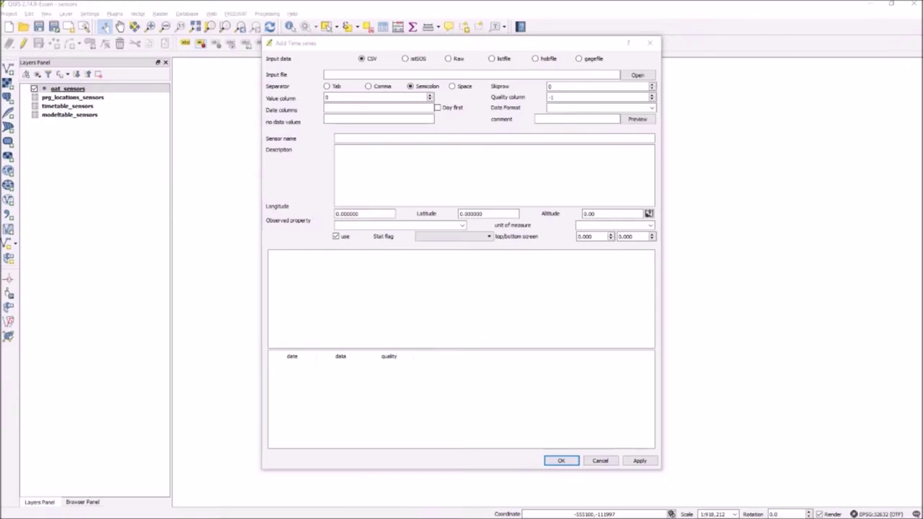
pyautogui.click(406, 59)
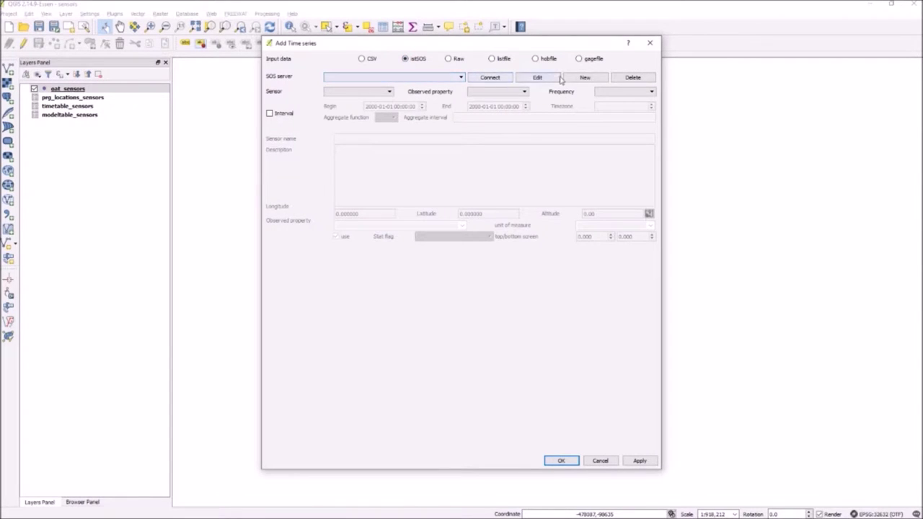
pyautogui.click(585, 77)
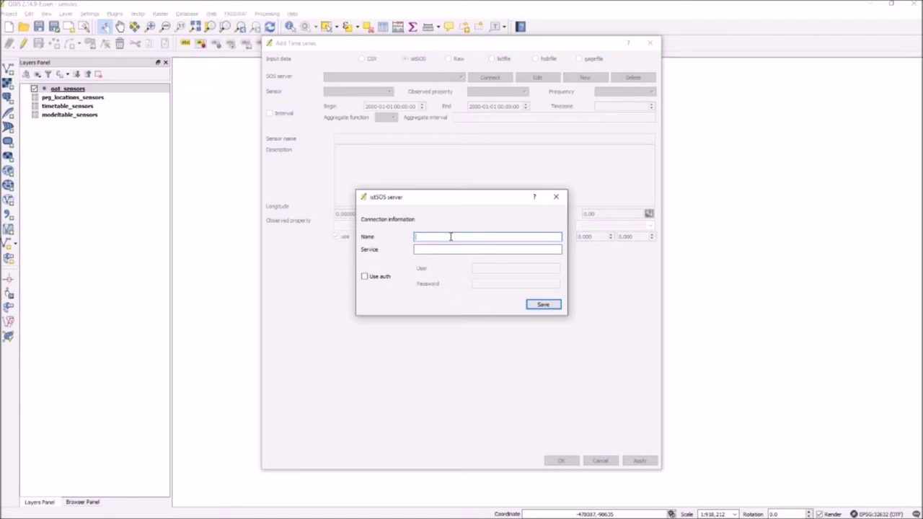
pyautogui.write('istSOSdemo')
pyautogui.click(441, 250)
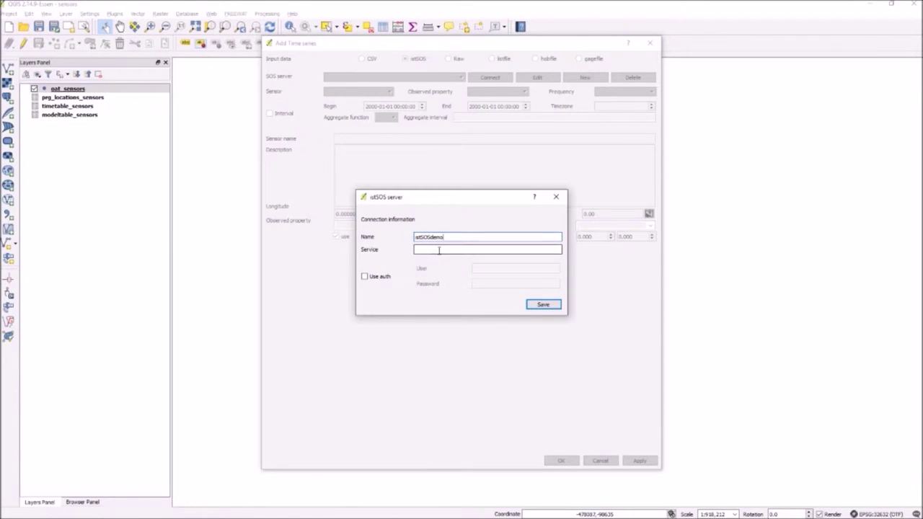
pyautogui.write('http://istsos.org/is')
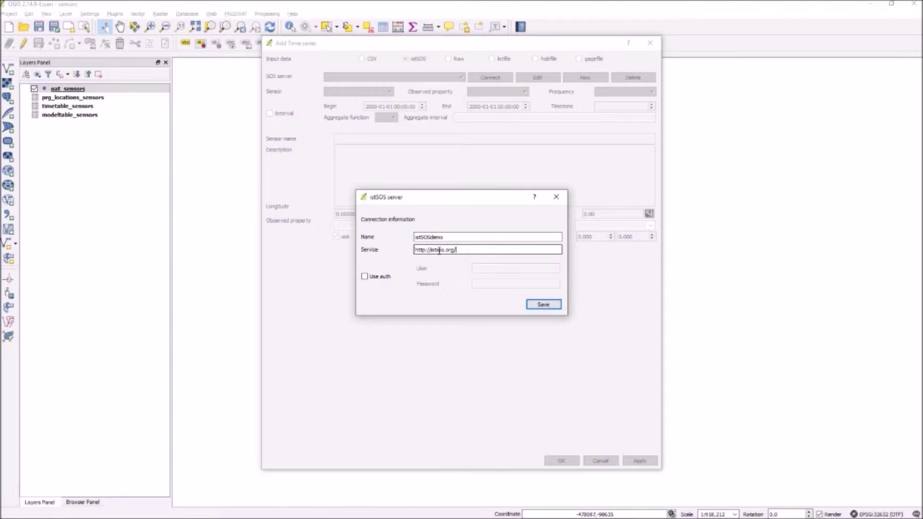
pyautogui.write('tsos/demo')
pyautogui.click(547, 305)
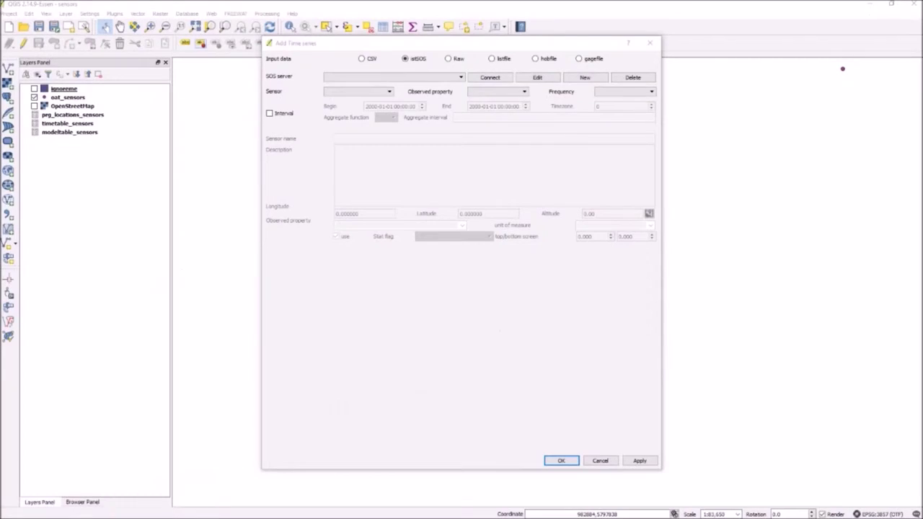
# - Select istSOSdemo as the SOS server for the time series and connect to it
pyautogui.click(462, 77)
pyautogui.click(419, 90)
pyautogui.click(489, 78)
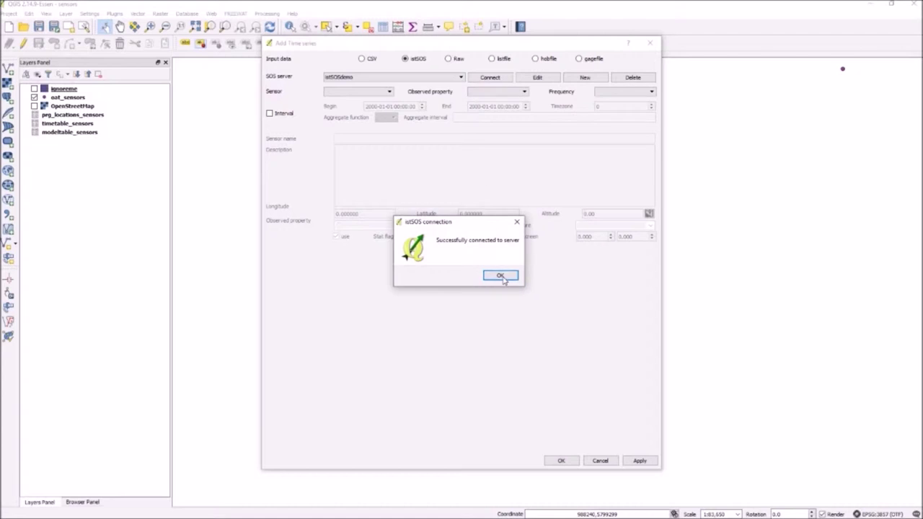
pyautogui.click(502, 278)
# - Choose the P_LUGANO sensor and rainfall as the observed property for the istSOS time series
pyautogui.click(390, 92)
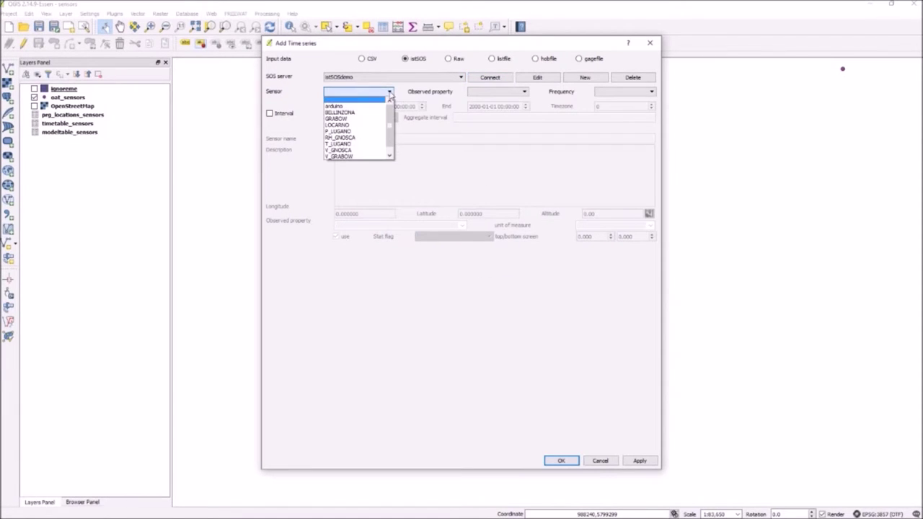
pyautogui.click(343, 130)
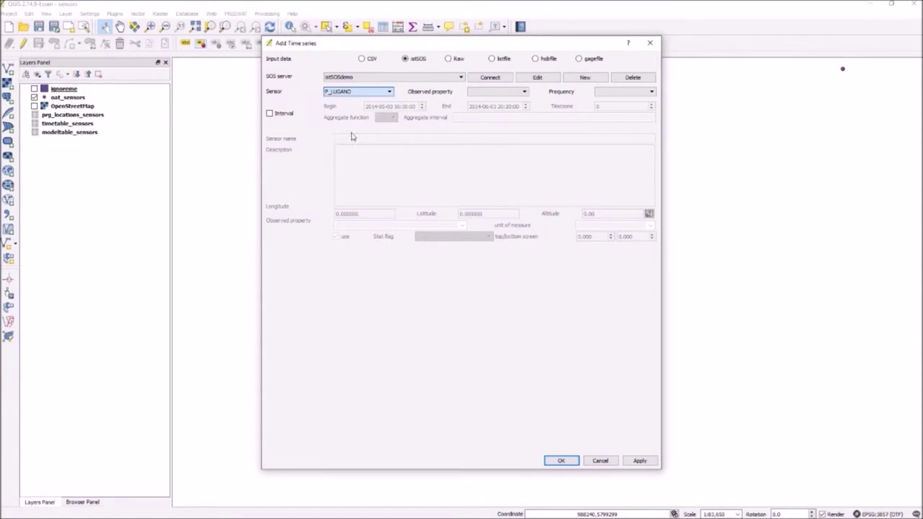
pyautogui.click(509, 92)
pyautogui.click(496, 107)
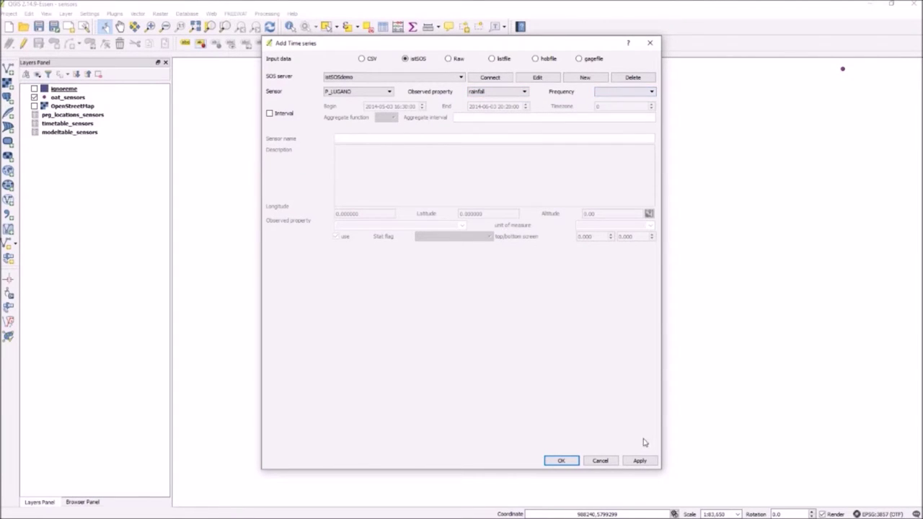
# - Load the P_LUGANO rainfall series from the istSOS server with its sensor metadata and save the sensor
pyautogui.click(644, 464)
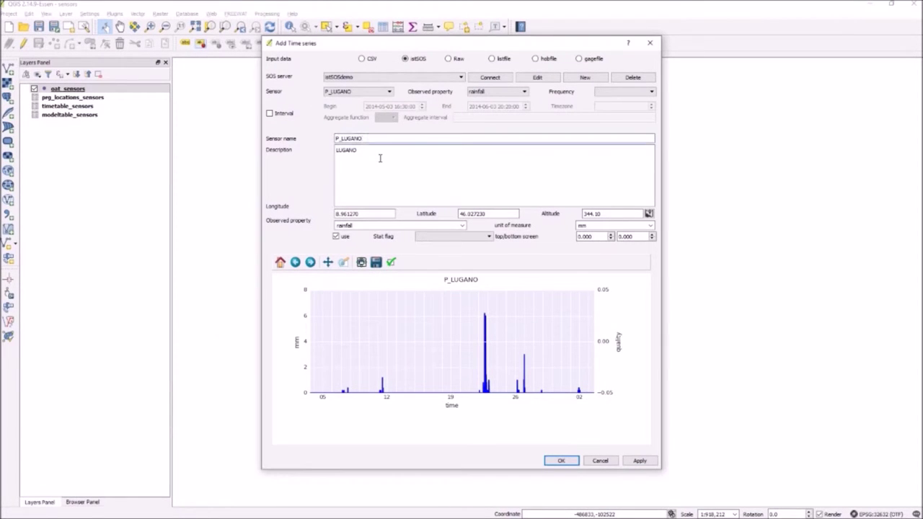
pyautogui.click(376, 214)
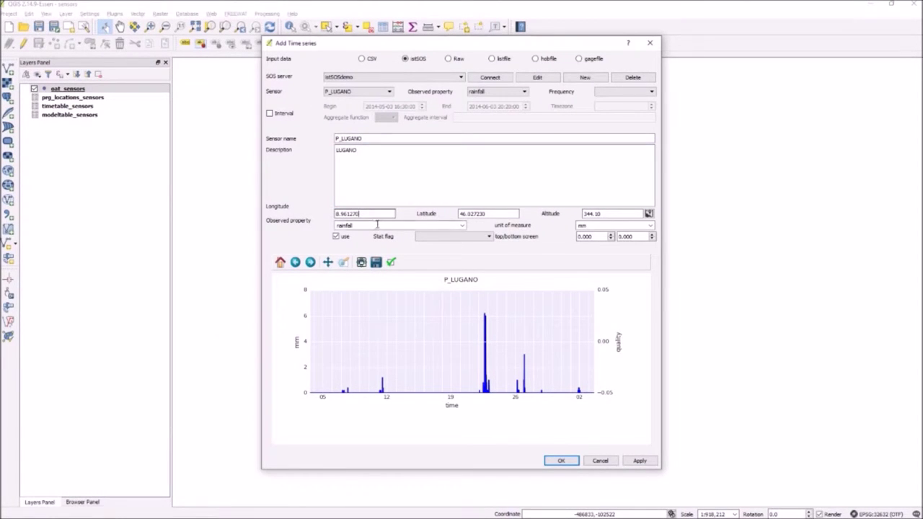
pyautogui.click(462, 226)
pyautogui.click(464, 228)
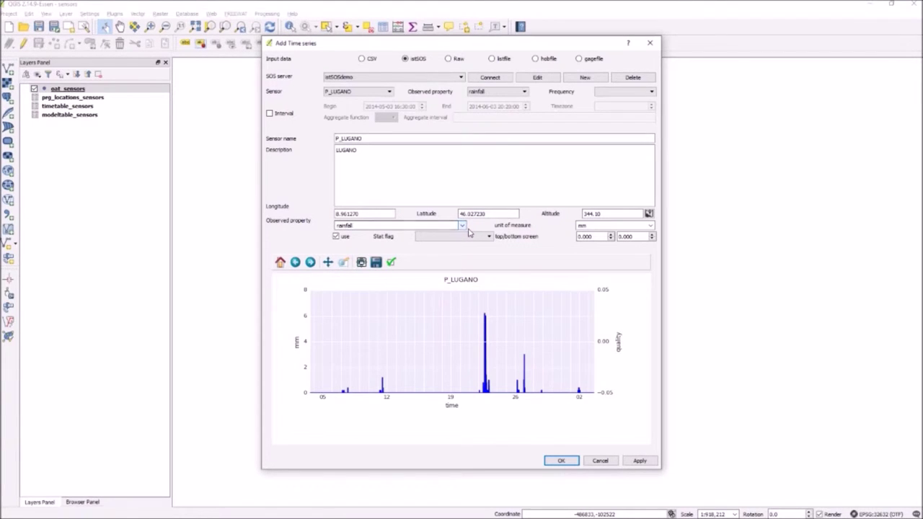
pyautogui.click(560, 461)
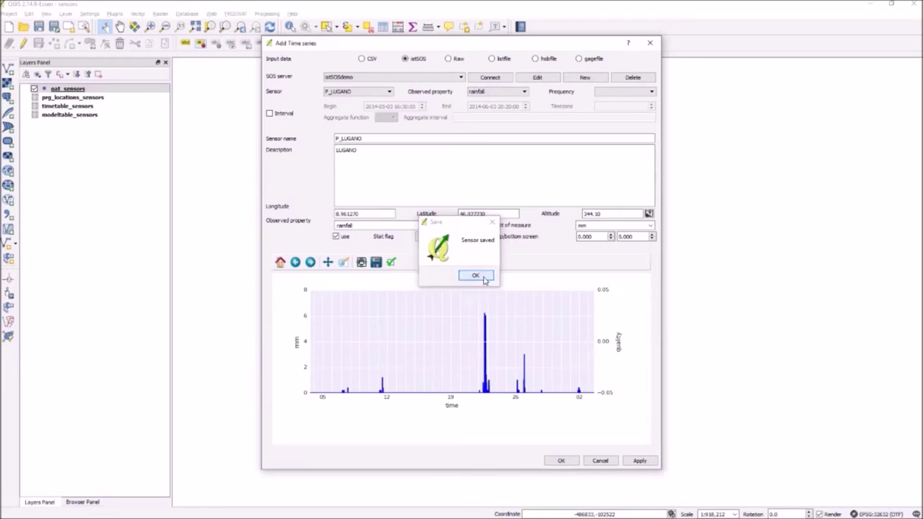
pyautogui.click(478, 276)
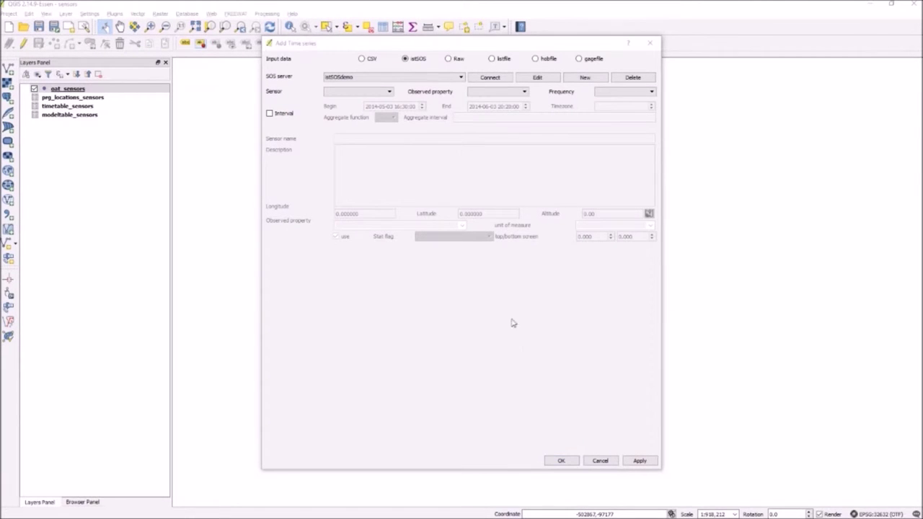
# - Switch the input data to Raw and add a new row to the time series data table
pyautogui.click(448, 59)
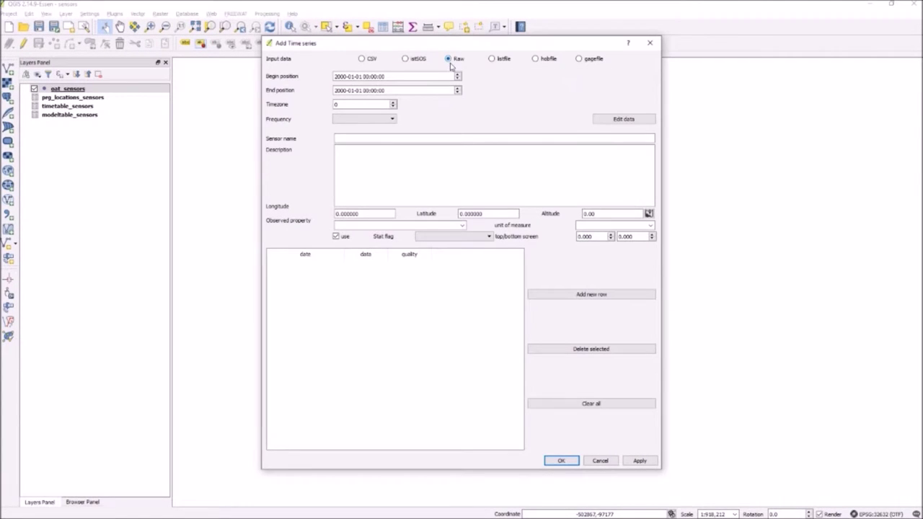
pyautogui.click(426, 141)
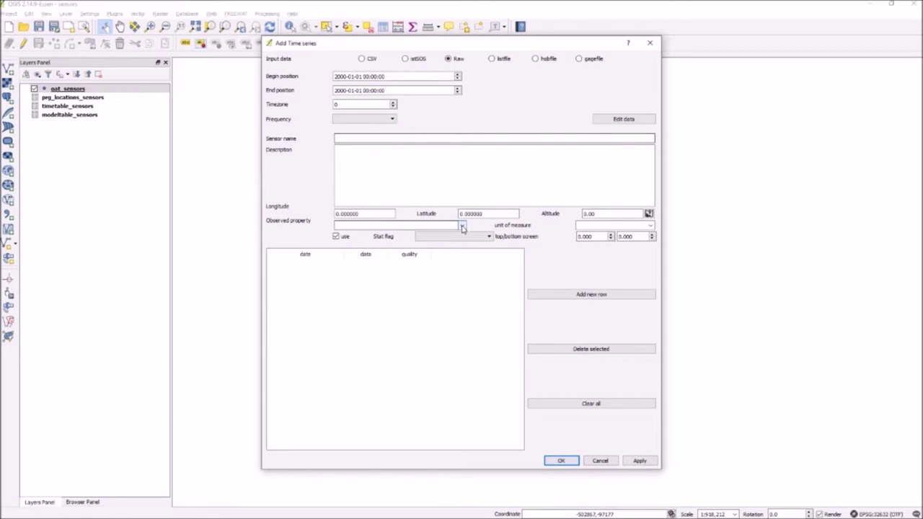
pyautogui.click(461, 225)
pyautogui.click(459, 248)
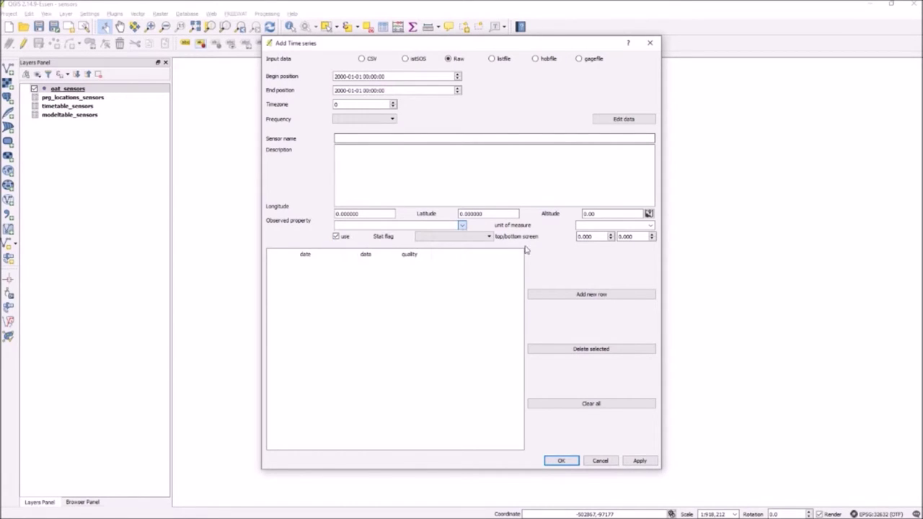
pyautogui.click(581, 297)
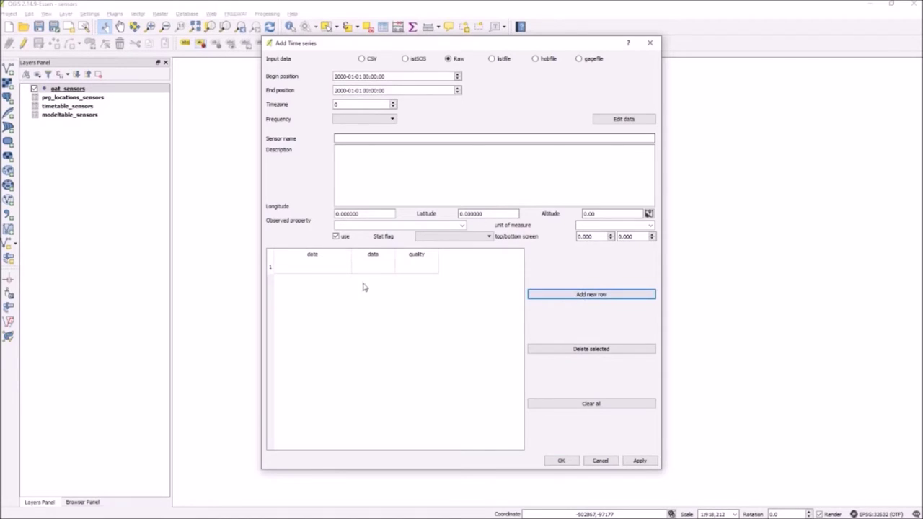
# - Fill in the first raw data row with date 10.01.2017, data 15 and quality 200
pyautogui.click(342, 268)
pyautogui.click(322, 267)
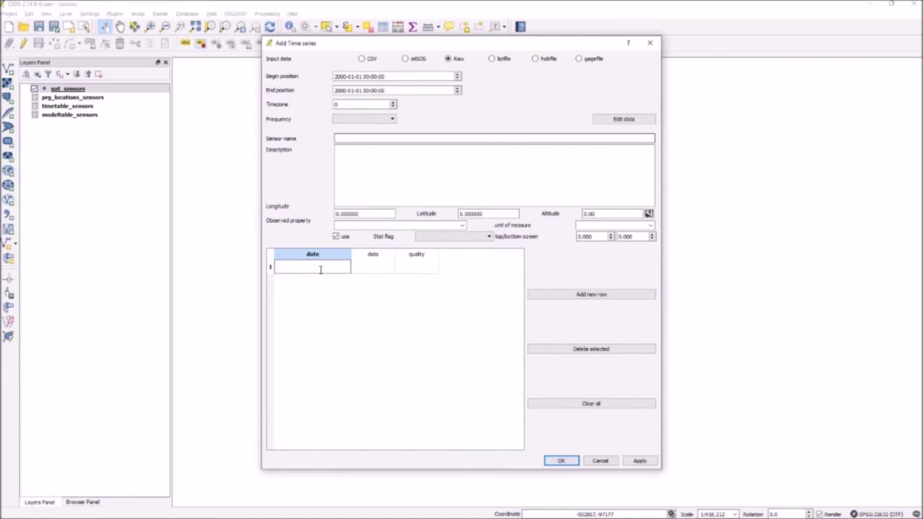
pyautogui.write('10.01.2017')
pyautogui.click(377, 269)
pyautogui.click(377, 269)
pyautogui.write('15')
pyautogui.doubleClick(413, 269)
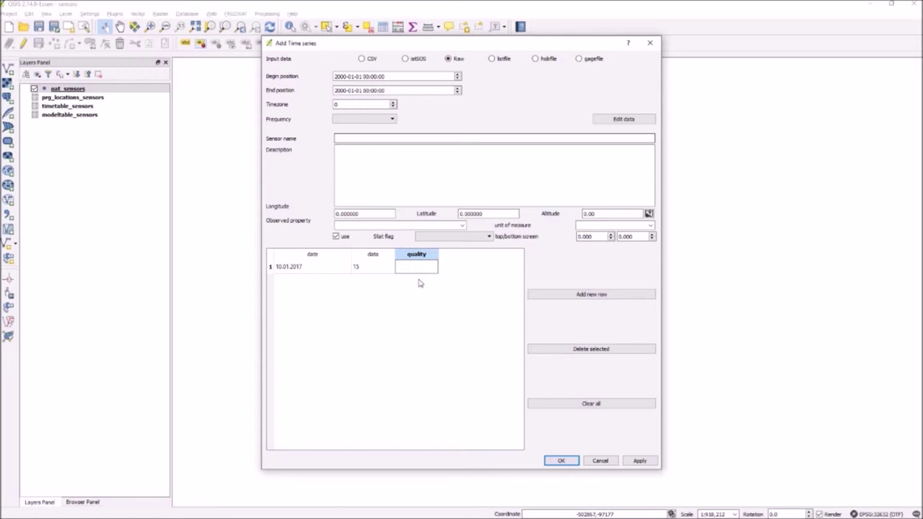
pyautogui.write('200')
pyautogui.click(455, 275)
# - Add a second raw data row and clear the whole table
pyautogui.click(579, 296)
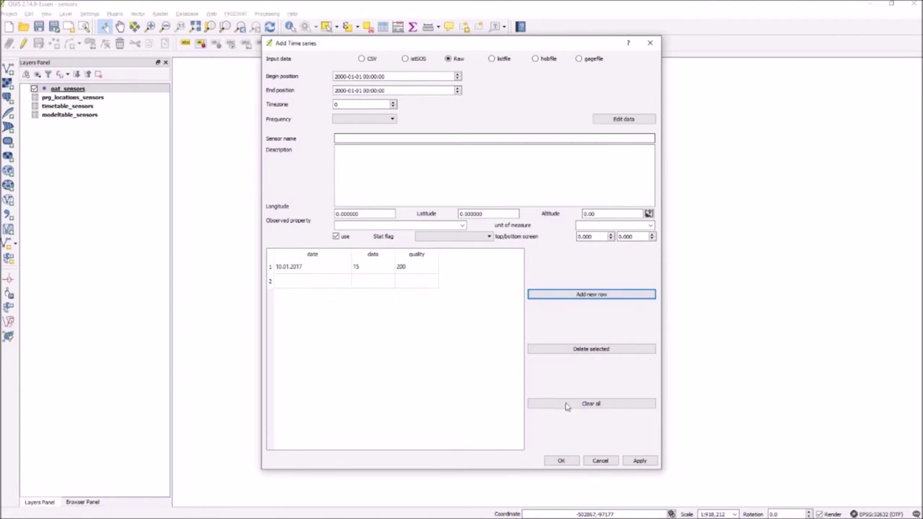
pyautogui.click(592, 405)
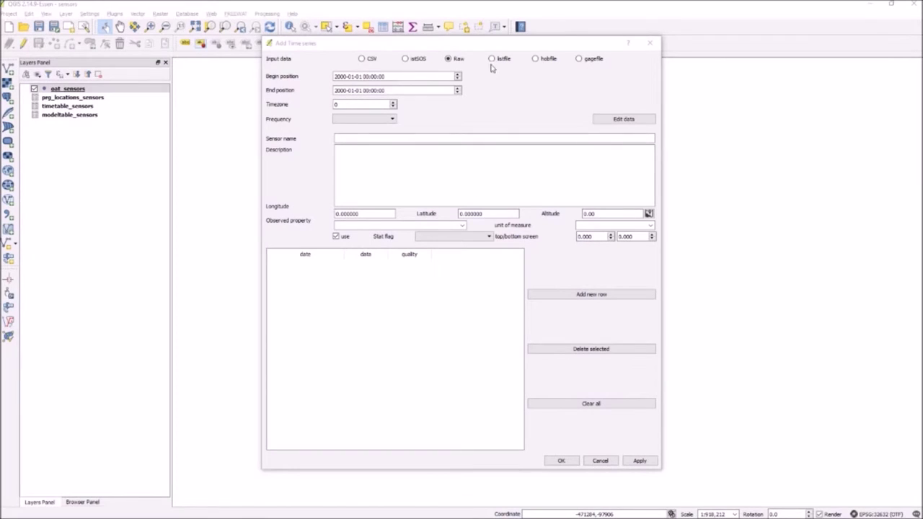
# - Switch the input data to listfile and try to load UZFtest2.lst from the input_data folder
pyautogui.click(493, 60)
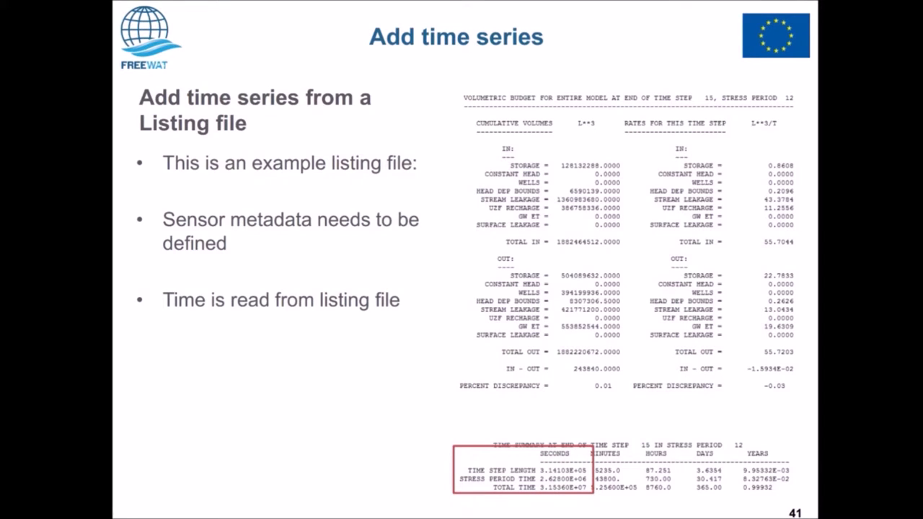
pyautogui.press('Right')
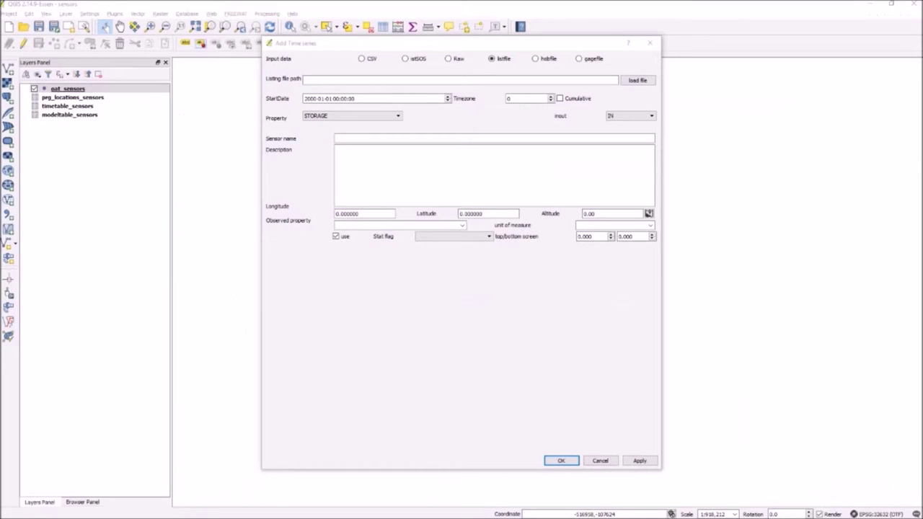
pyautogui.click(646, 83)
pyautogui.doubleClick(387, 120)
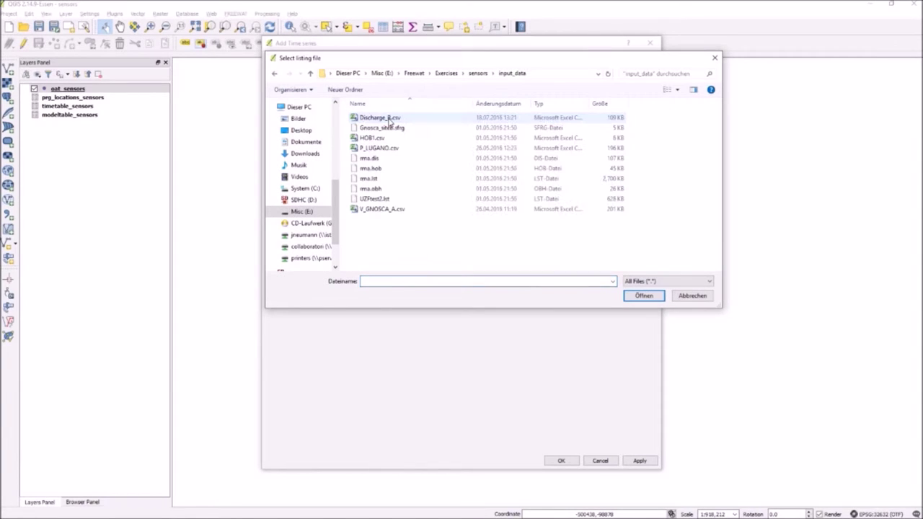
pyautogui.click(381, 199)
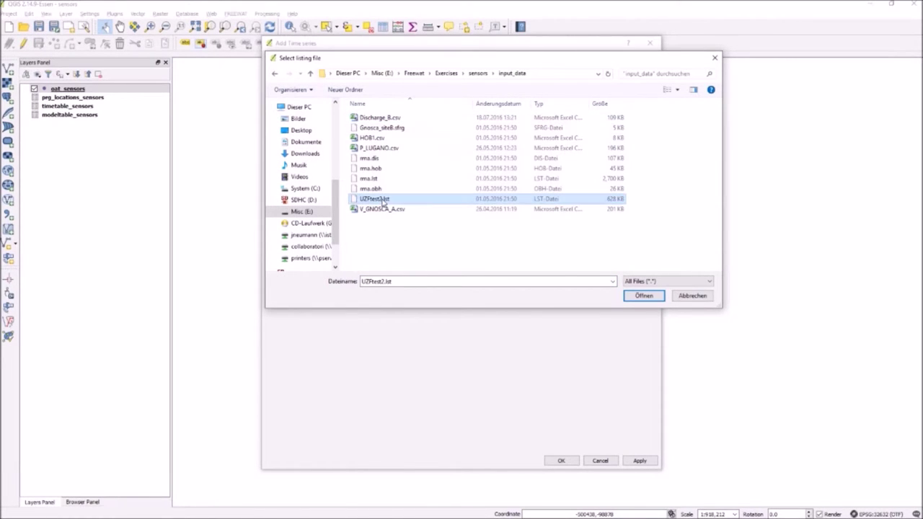
pyautogui.click(643, 296)
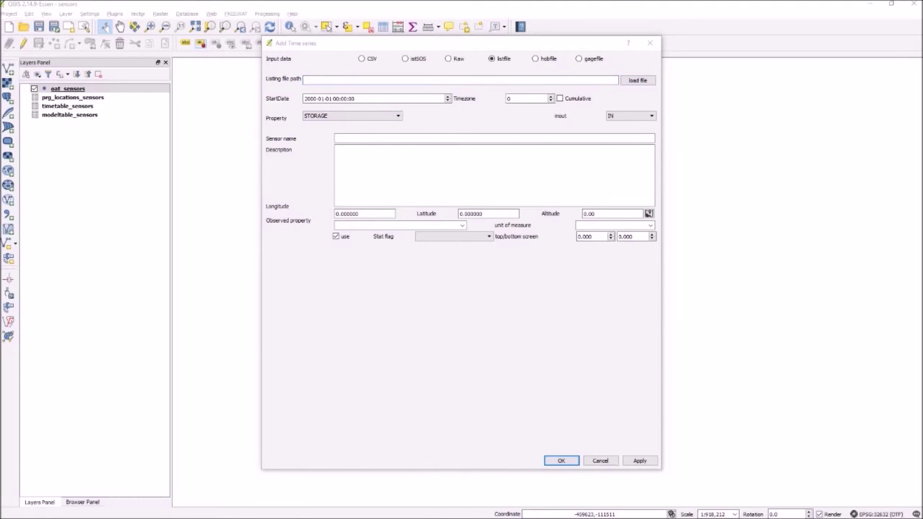
# - Load UZFtest2.lst from the input_data folder as the listing file for the time series
pyautogui.click(635, 83)
pyautogui.click(635, 83)
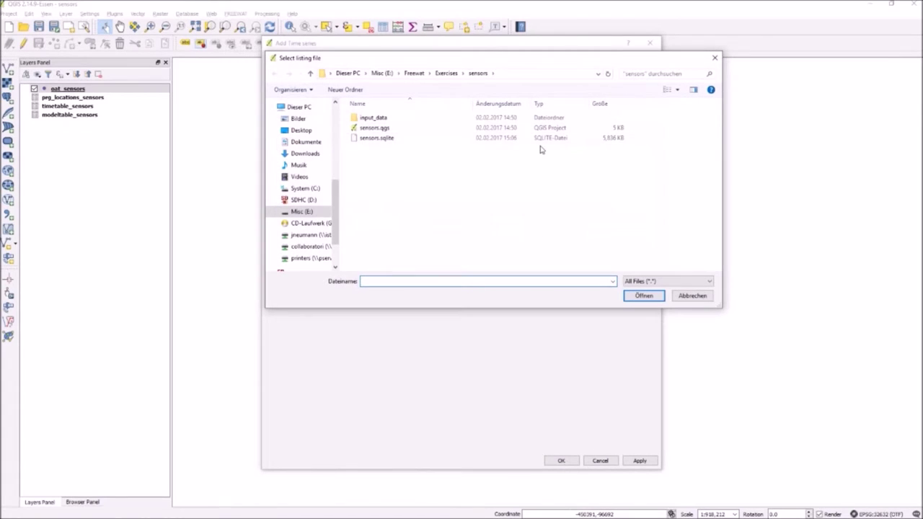
pyautogui.doubleClick(389, 120)
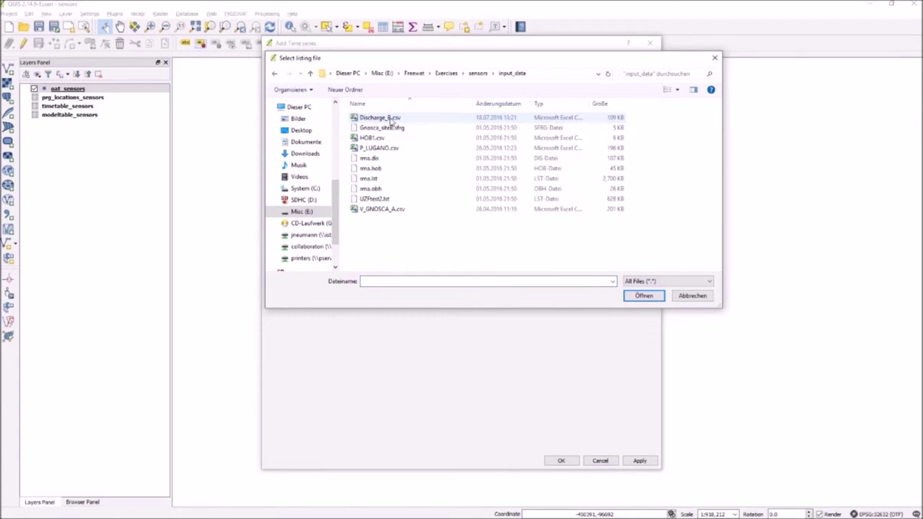
pyautogui.doubleClick(379, 198)
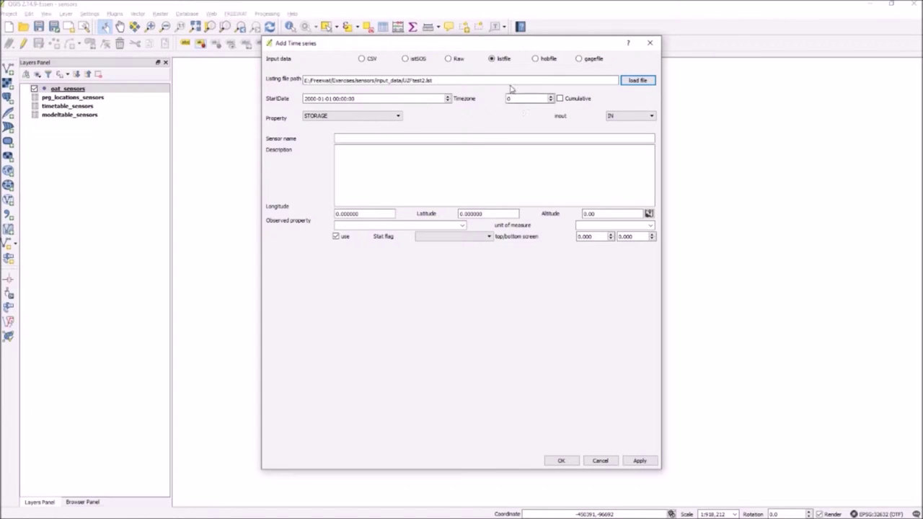
# - Choose UZF RECHARGE as the listing file property and name the sensor test
pyautogui.click(399, 117)
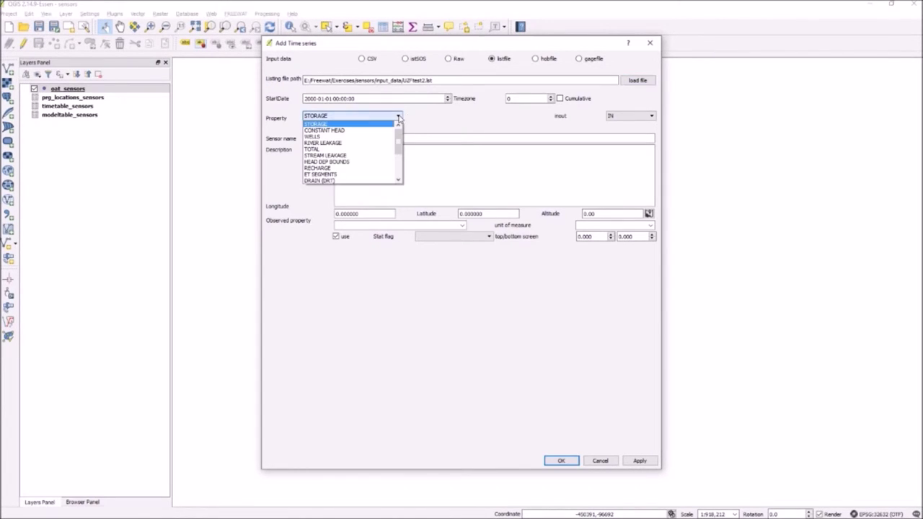
pyautogui.scroll(-3, 380, 147)
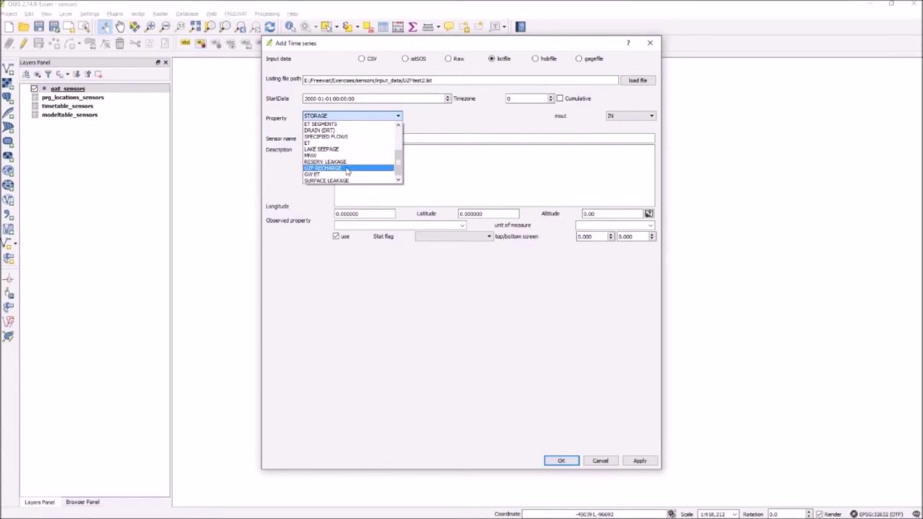
pyautogui.scroll(2, 347, 169)
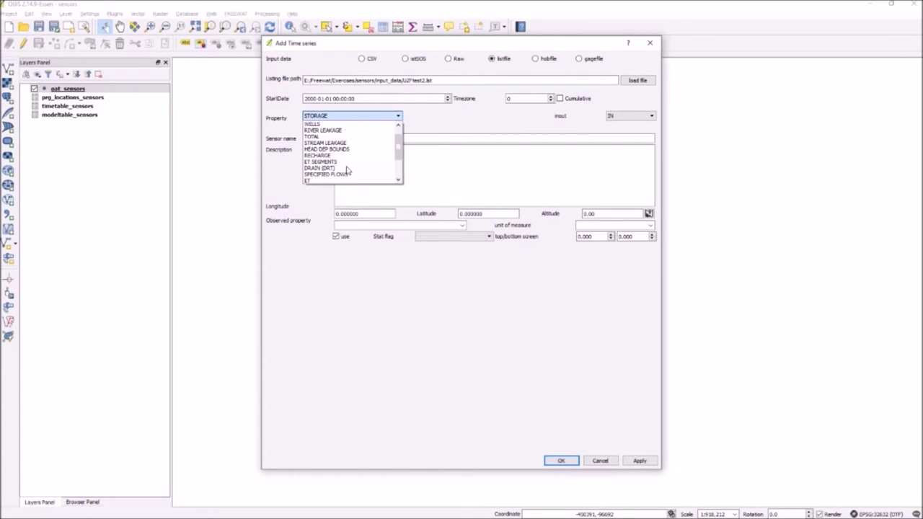
pyautogui.scroll(-2, 347, 170)
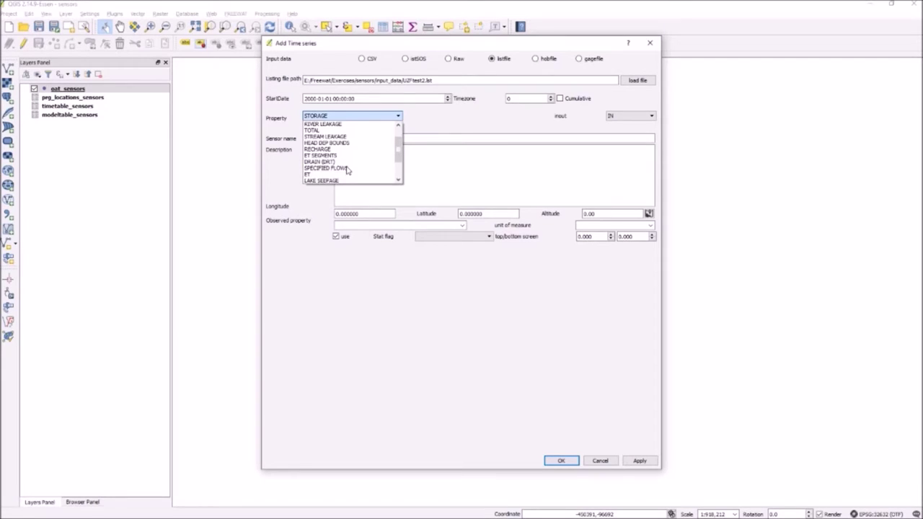
pyautogui.click(338, 169)
pyautogui.click(343, 138)
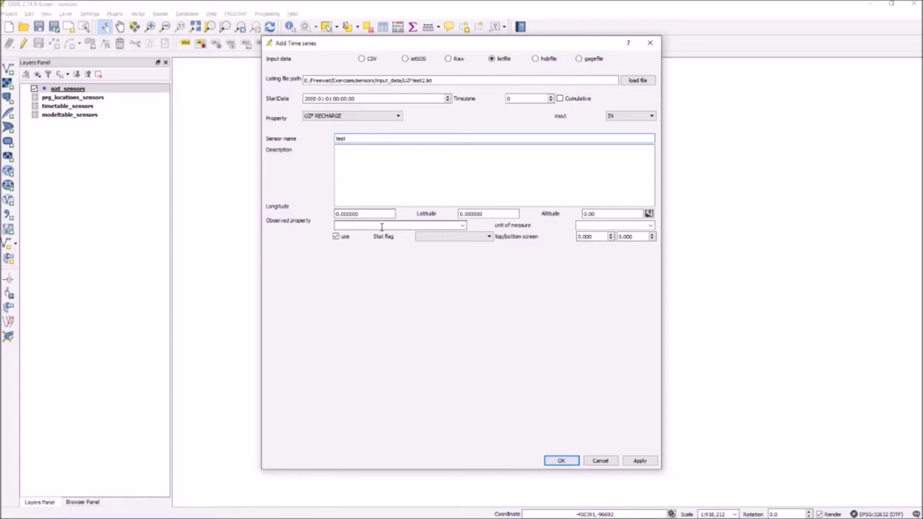
# - Set the test sensor's observed property to water-discharge with unit m3/s and plot the series
pyautogui.click(462, 225)
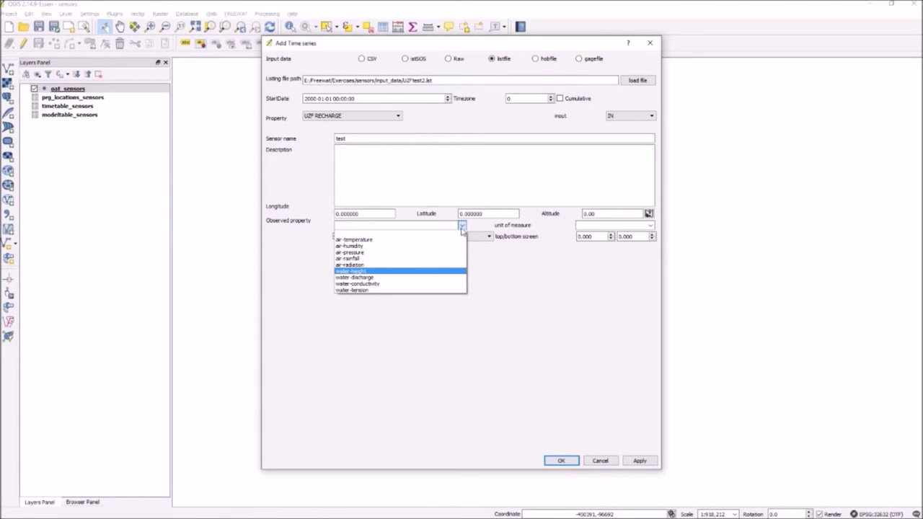
pyautogui.click(384, 277)
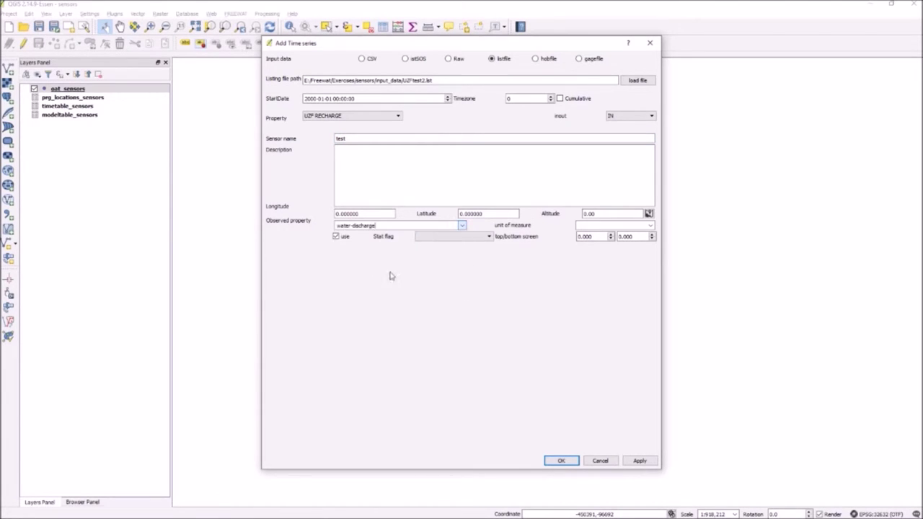
pyautogui.click(649, 226)
pyautogui.click(602, 259)
pyautogui.click(639, 461)
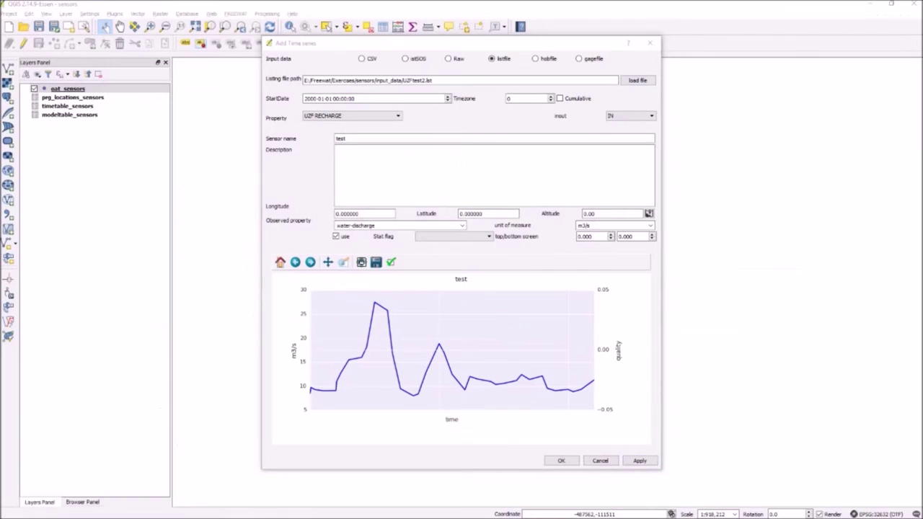
# - Preview the UZF RECHARGE series with the inout option at OUT, and set the option back to IN
pyautogui.click(652, 117)
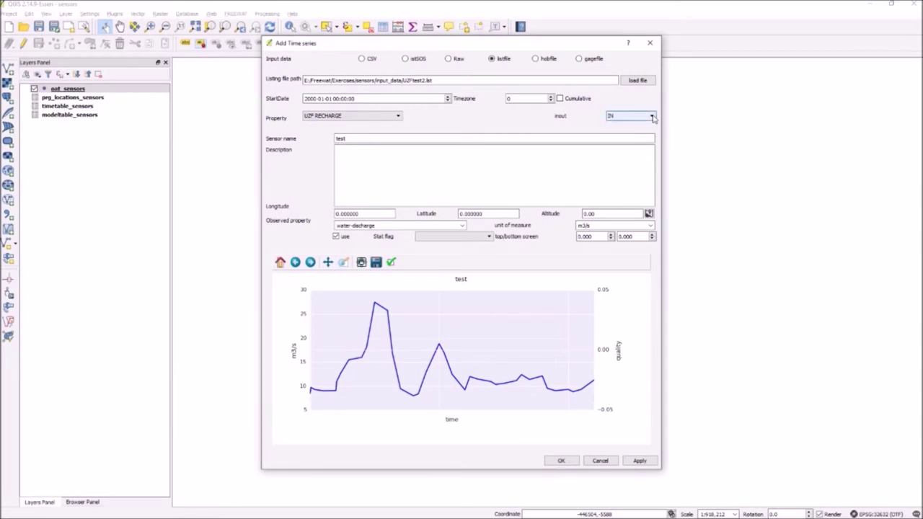
pyautogui.click(637, 129)
pyautogui.click(640, 462)
pyautogui.click(652, 116)
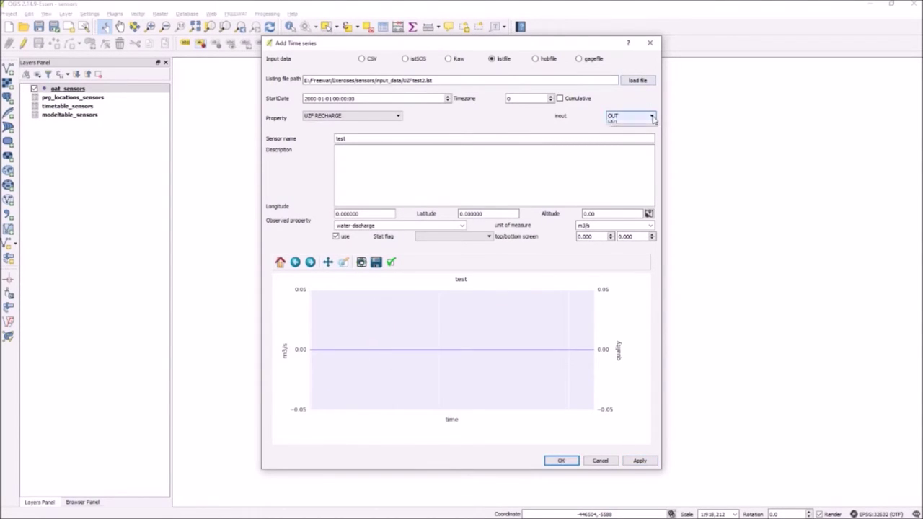
pyautogui.click(630, 124)
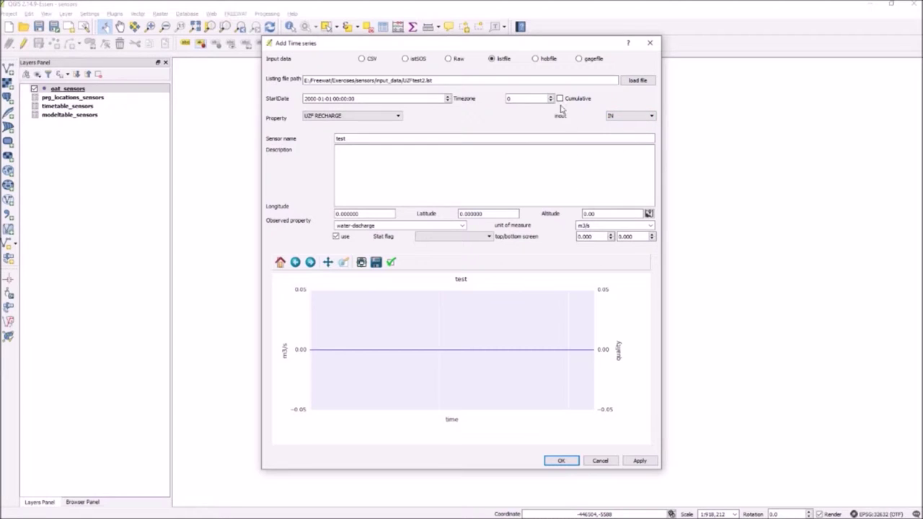
# - Preview the UZF RECHARGE series as cumulative values and turn the Cumulative option back off
pyautogui.click(560, 99)
pyautogui.click(638, 462)
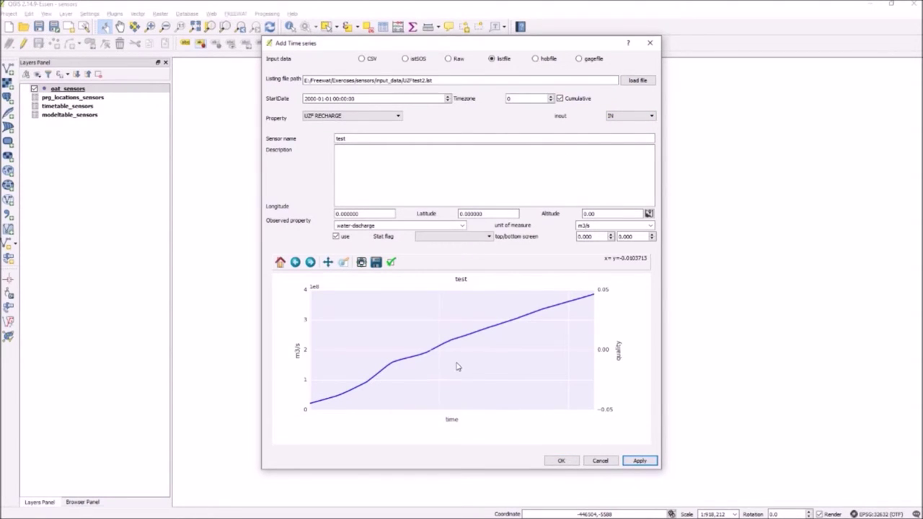
pyautogui.click(560, 99)
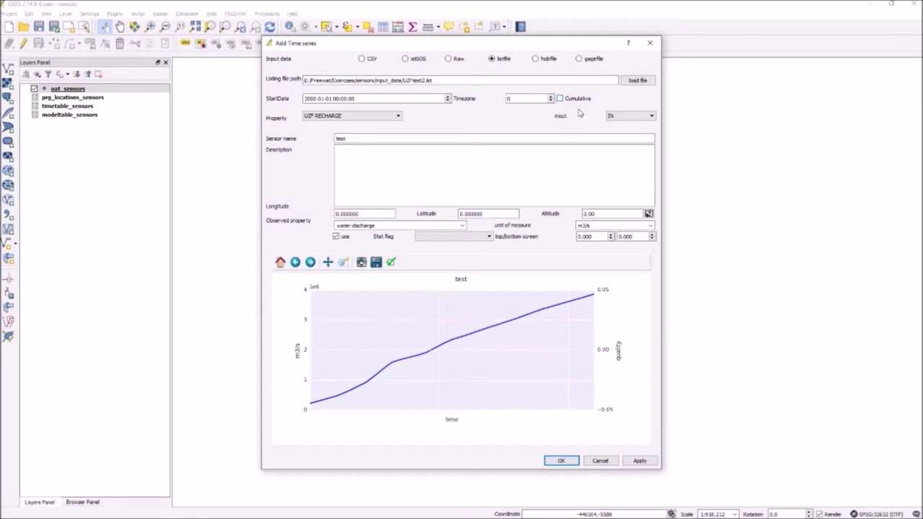
# - Preview the listing file's STORAGE series with the inout option at IN
pyautogui.click(398, 117)
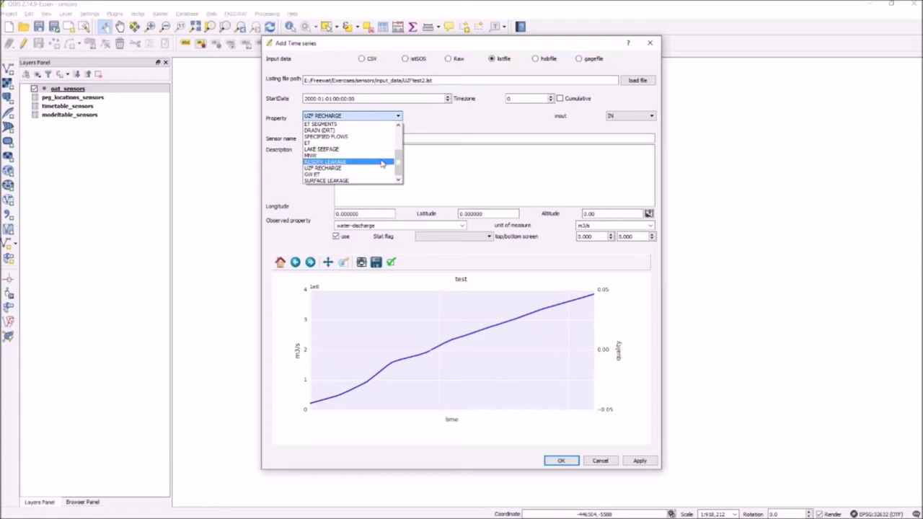
pyautogui.scroll(3, 383, 164)
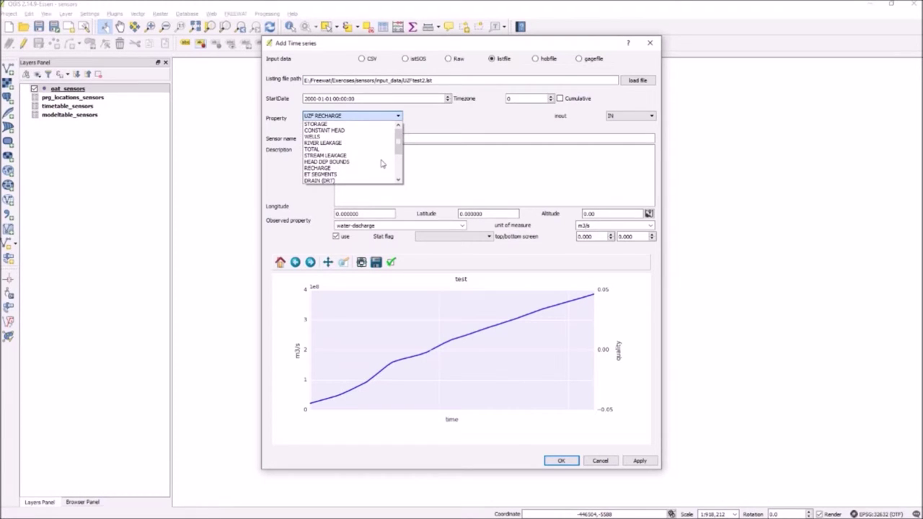
pyautogui.click(365, 126)
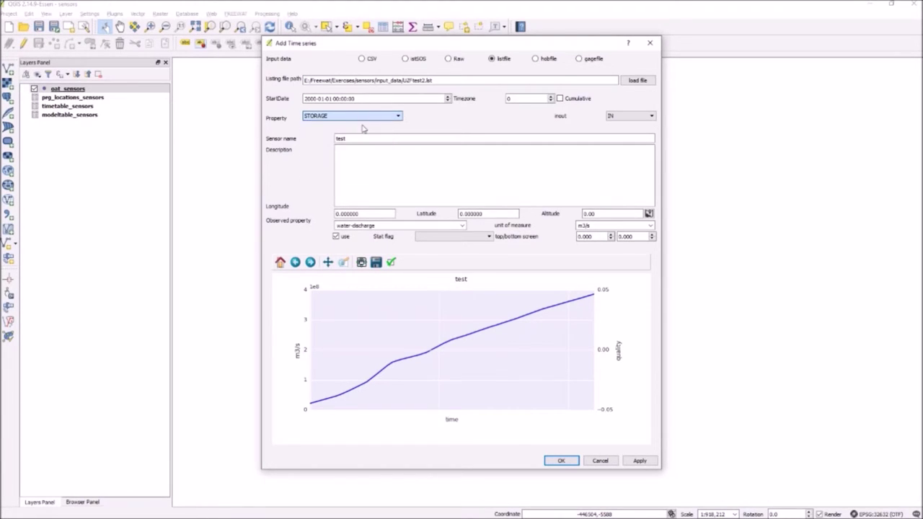
pyautogui.click(637, 462)
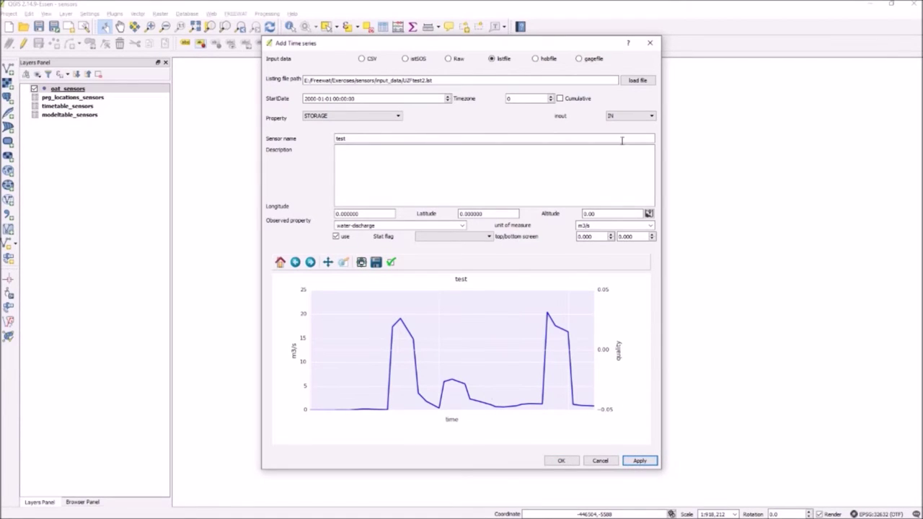
# - Preview the STORAGE series with the inout option at OUT, and discard the test time series without saving
pyautogui.click(653, 116)
pyautogui.click(627, 130)
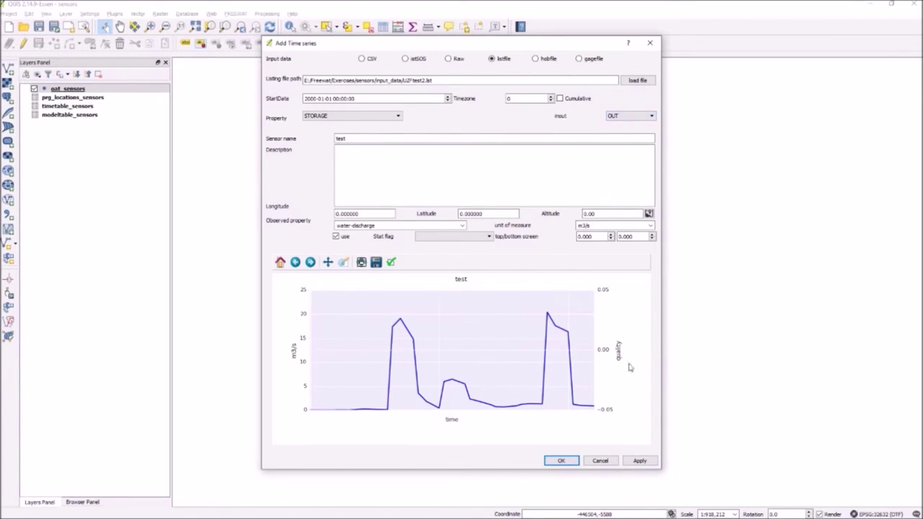
pyautogui.click(641, 462)
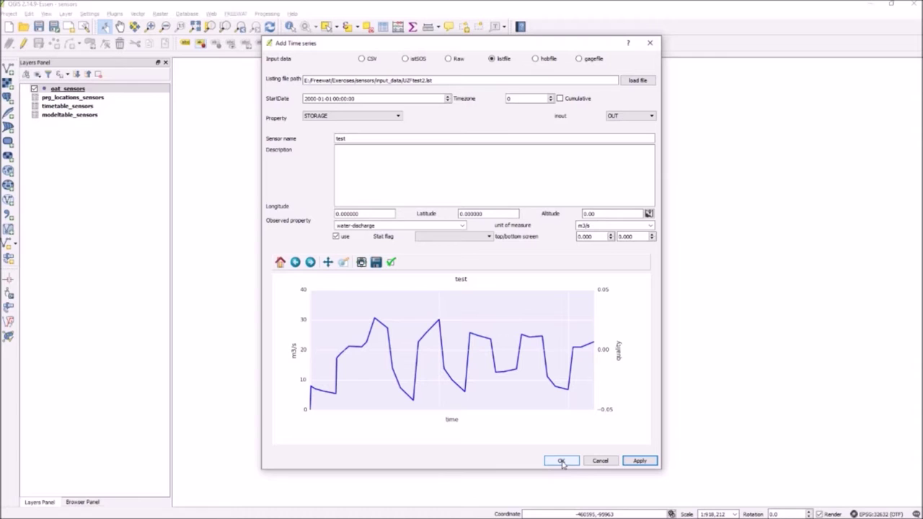
pyautogui.click(601, 462)
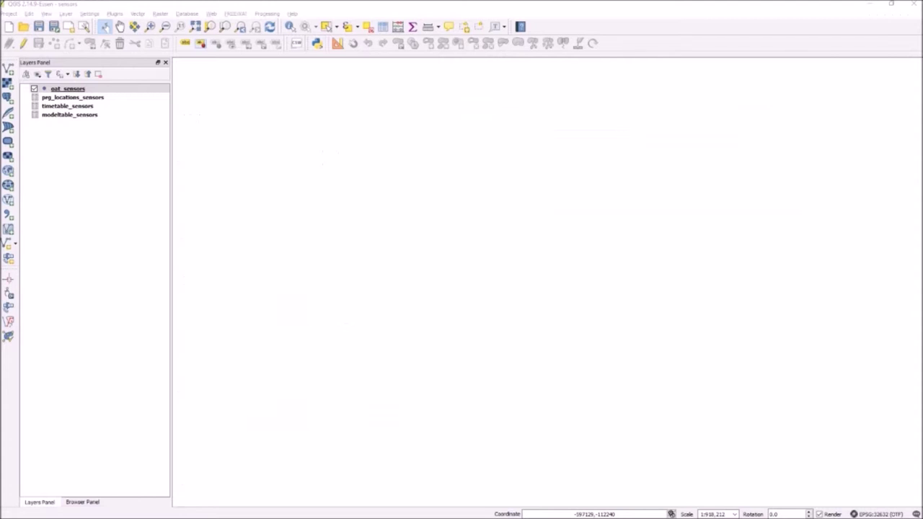
# - Start a new OAT time series from a hobfile, loading rma.hob from input_data as hob in file with hobname HOB1
pyautogui.click(235, 13)
pyautogui.moveTo(389, 142)
pyautogui.click(422, 144)
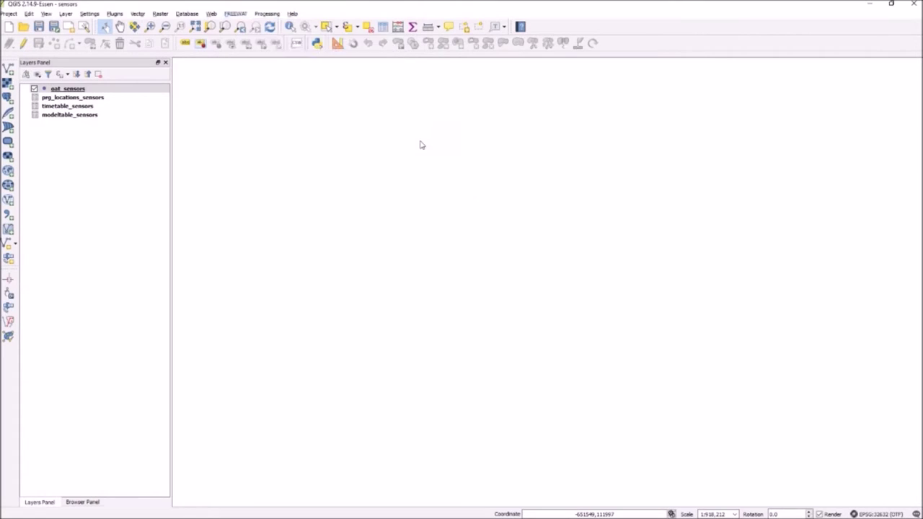
pyautogui.click(536, 59)
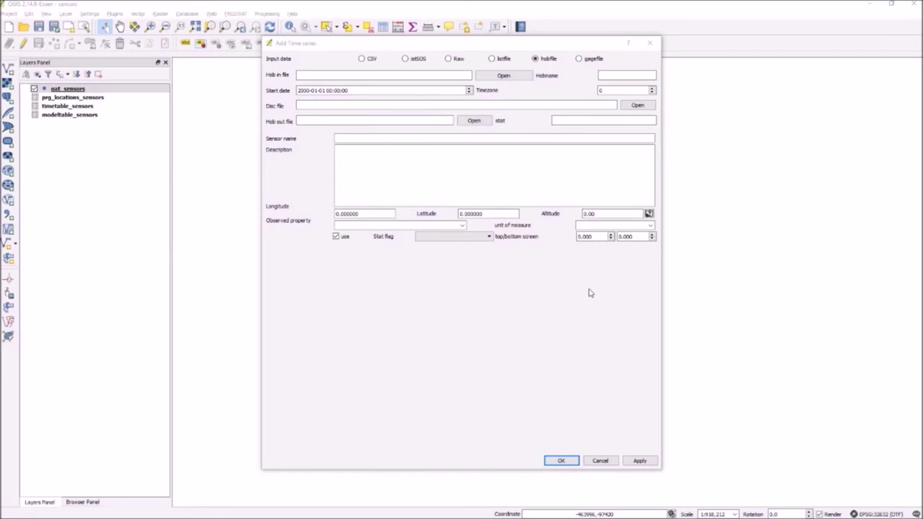
pyautogui.click(519, 80)
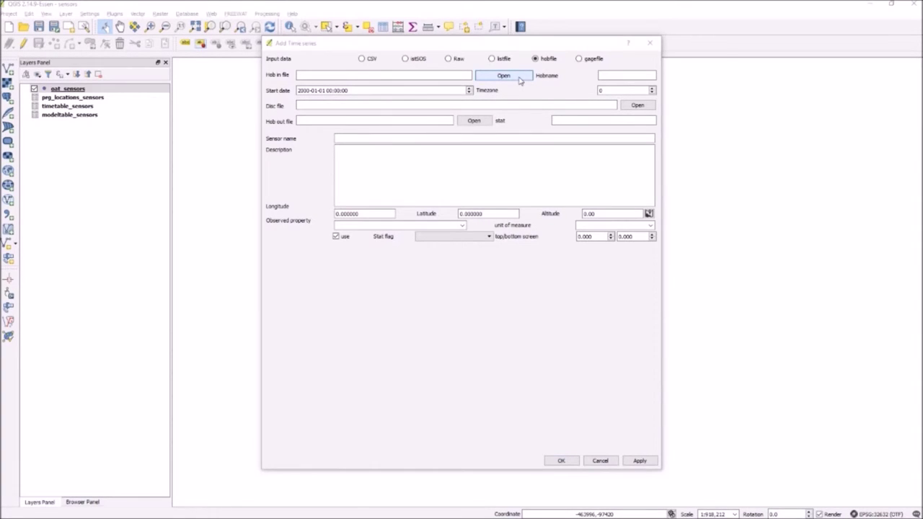
pyautogui.doubleClick(397, 119)
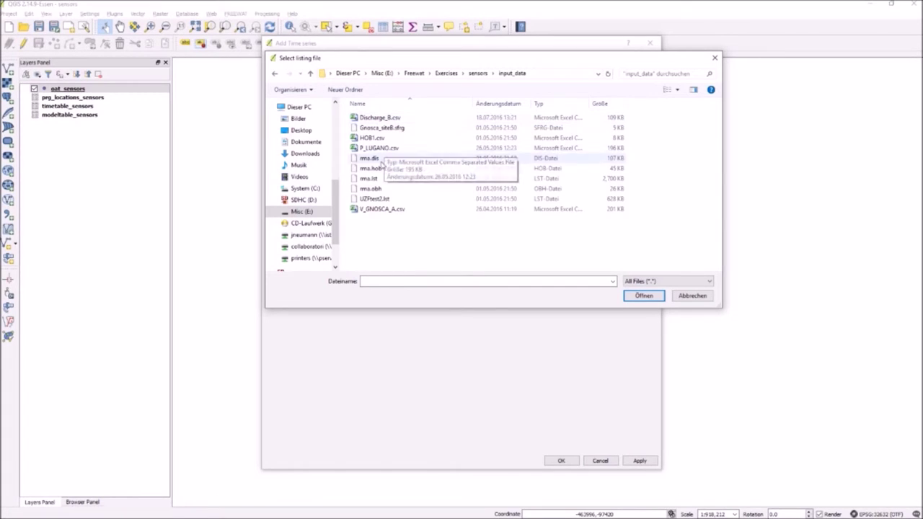
pyautogui.doubleClick(371, 168)
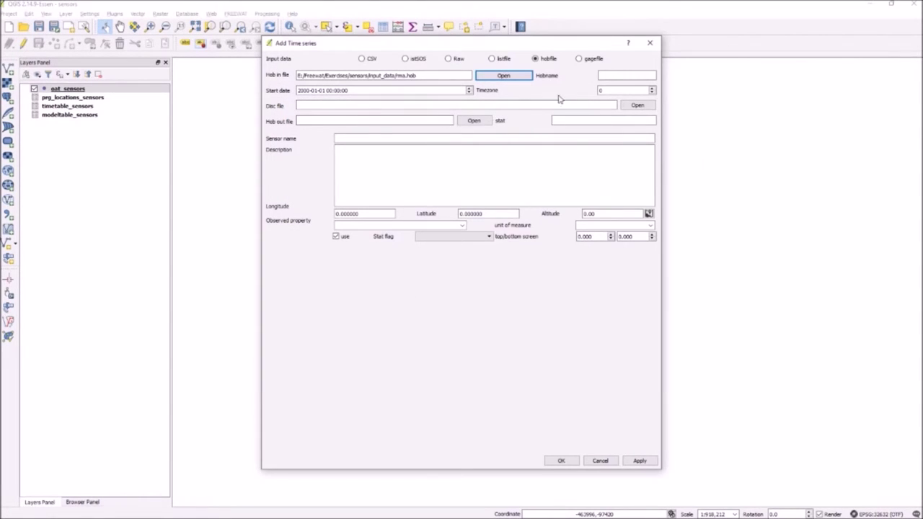
pyautogui.click(611, 76)
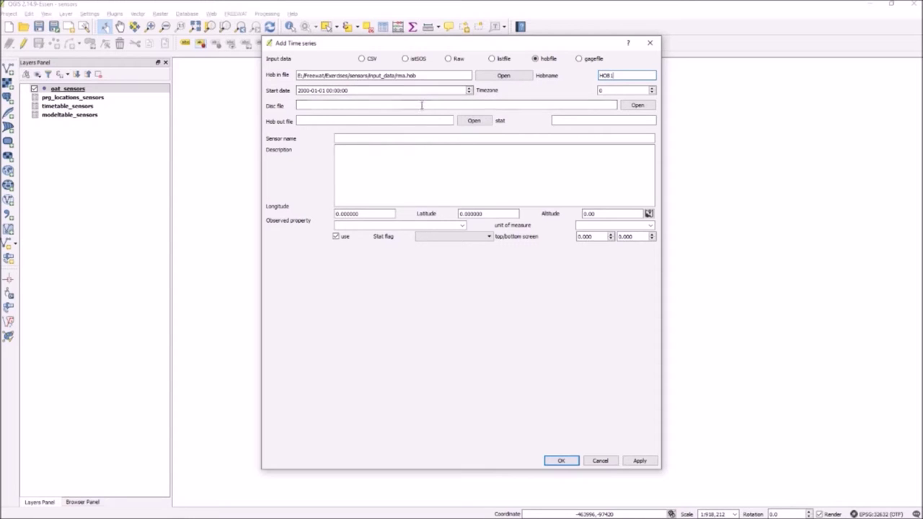
# - Load rma.dis as the disc file and rma.obh as the hob out file from the input_data folder
pyautogui.click(637, 106)
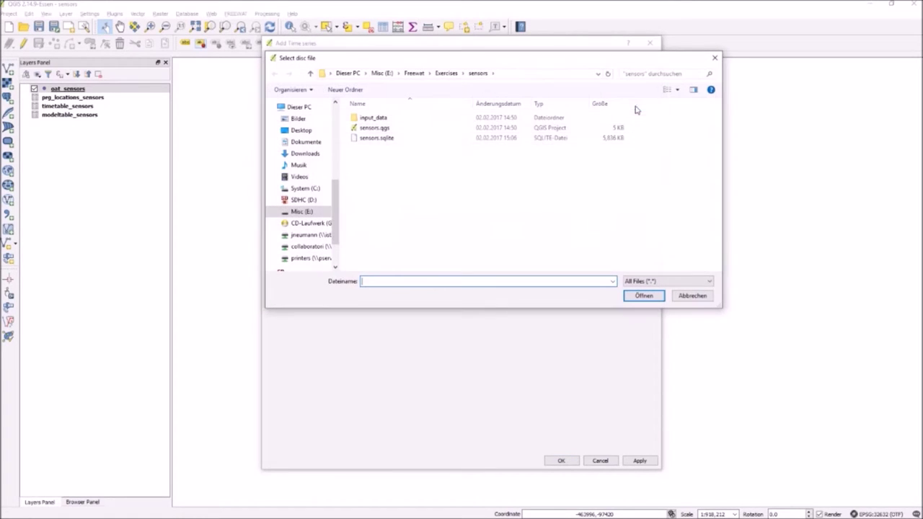
pyautogui.doubleClick(391, 117)
pyautogui.doubleClick(387, 156)
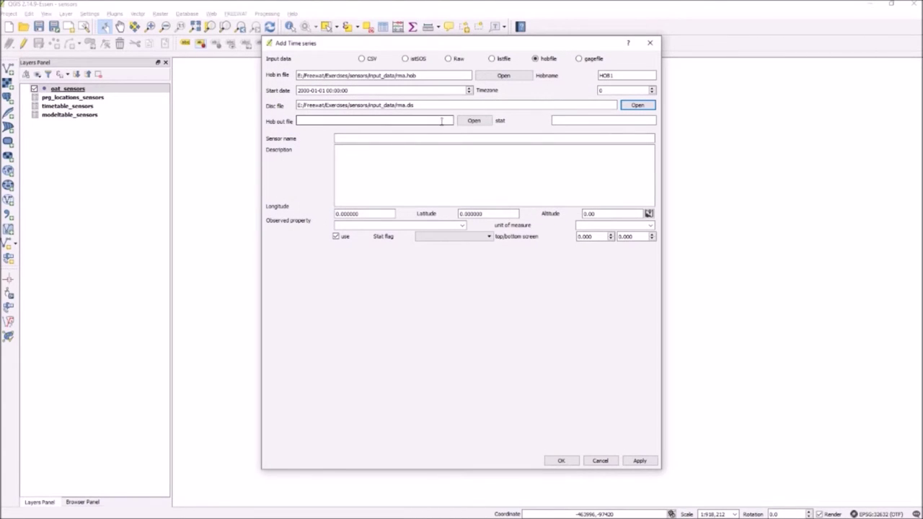
pyautogui.click(470, 123)
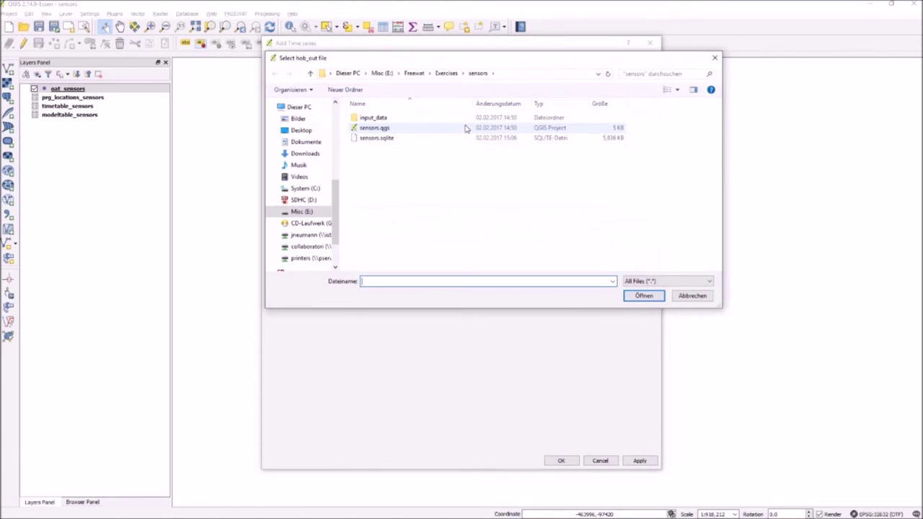
pyautogui.doubleClick(388, 119)
pyautogui.doubleClick(372, 188)
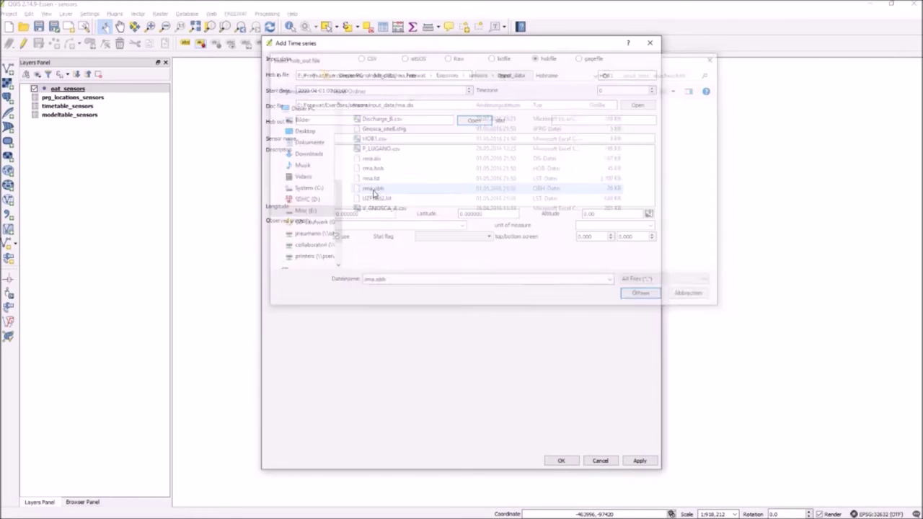
# - Name the sensor Simulated_head_1 and set its observed property to water-height with unit m
pyautogui.click(376, 139)
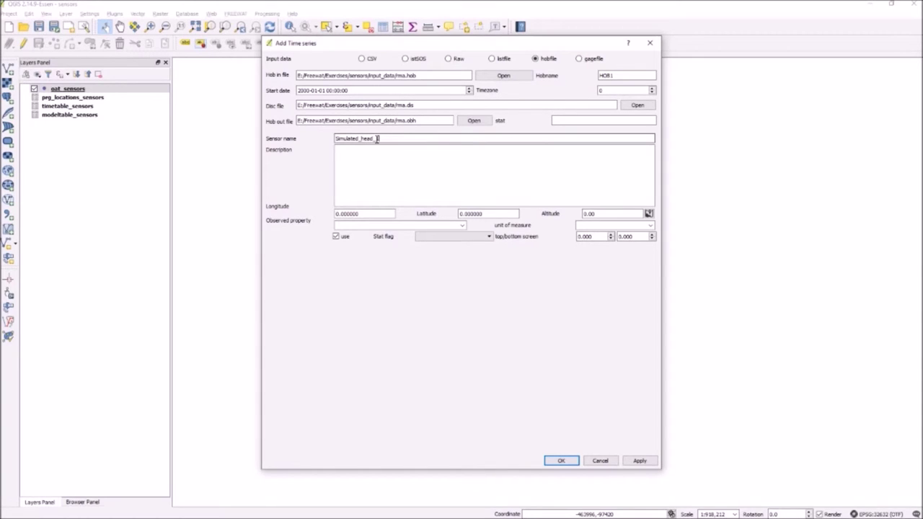
pyautogui.write('1')
pyautogui.click(462, 226)
pyautogui.click(353, 271)
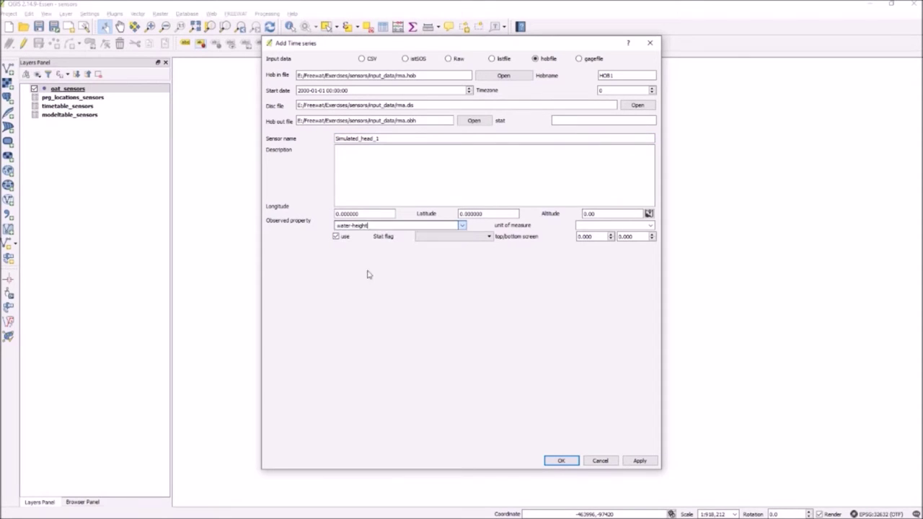
pyautogui.click(609, 226)
pyautogui.write('m')
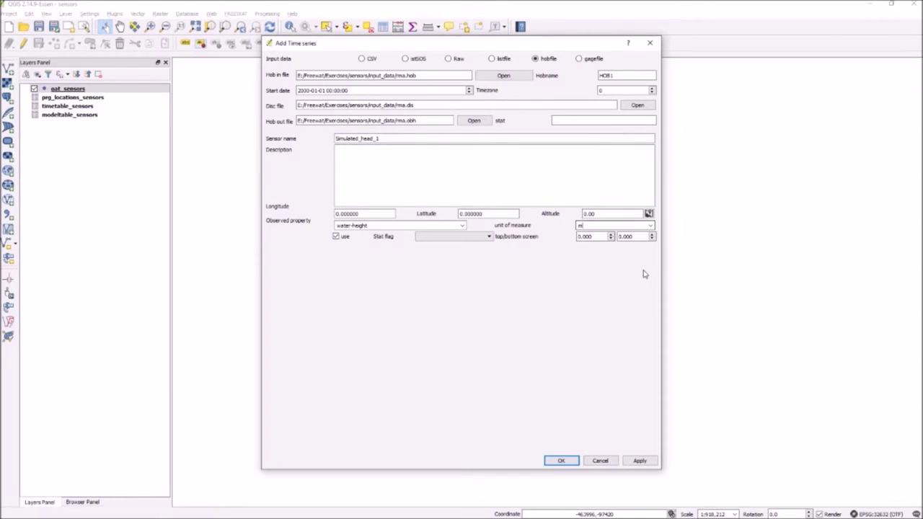
# - Plot the Simulated_head_1 series and save the sensor
pyautogui.click(638, 461)
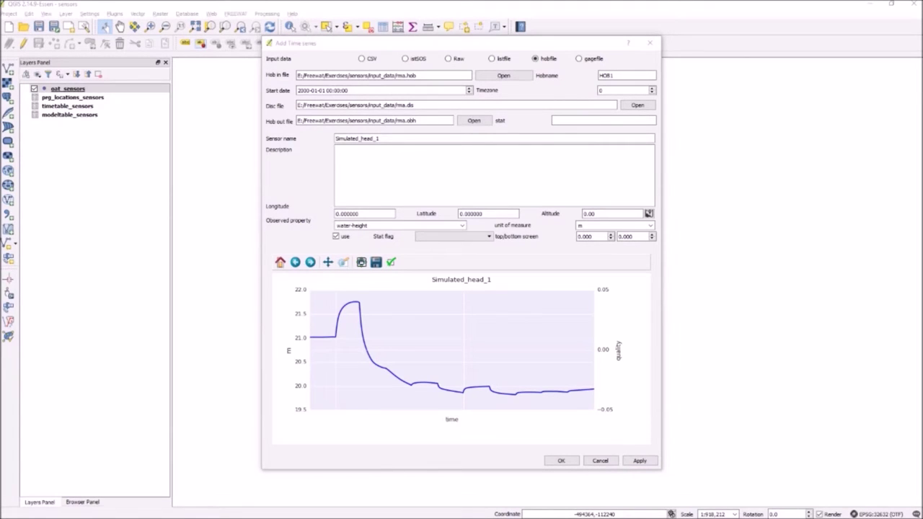
pyautogui.click(570, 462)
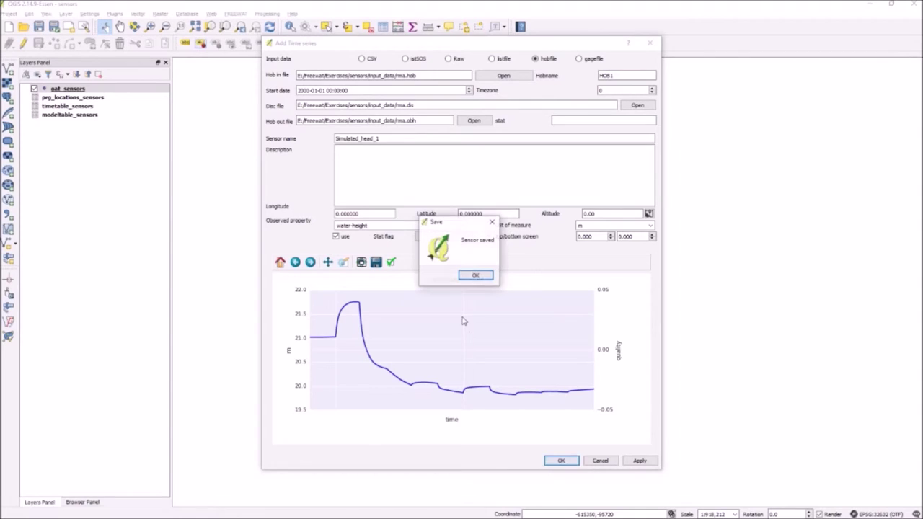
pyautogui.click(473, 278)
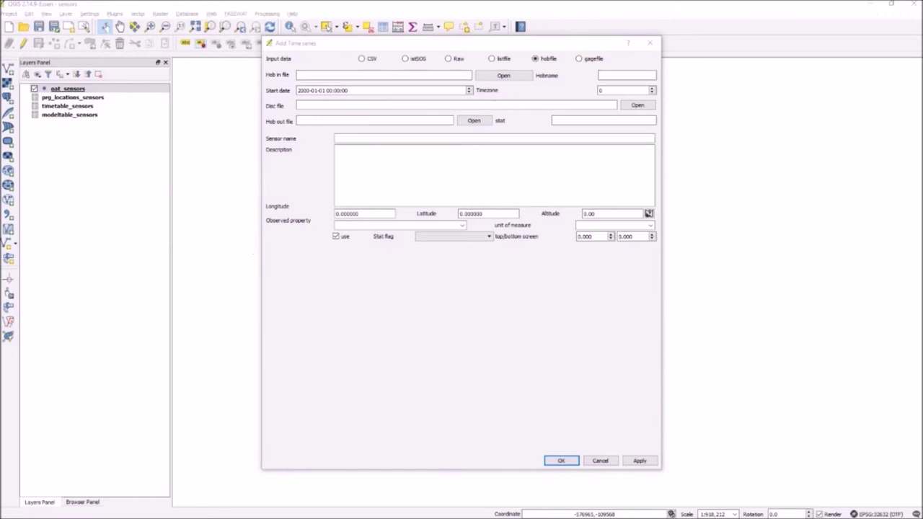
# - Set the new time series' input data to gagefile and load Gnosca_siteB.sfrg from the input_data folder
pyautogui.click(588, 61)
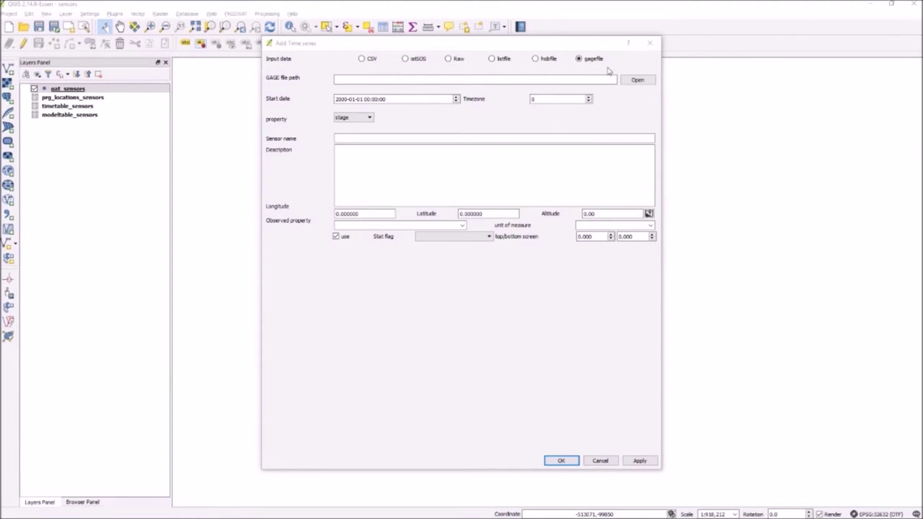
pyautogui.click(641, 81)
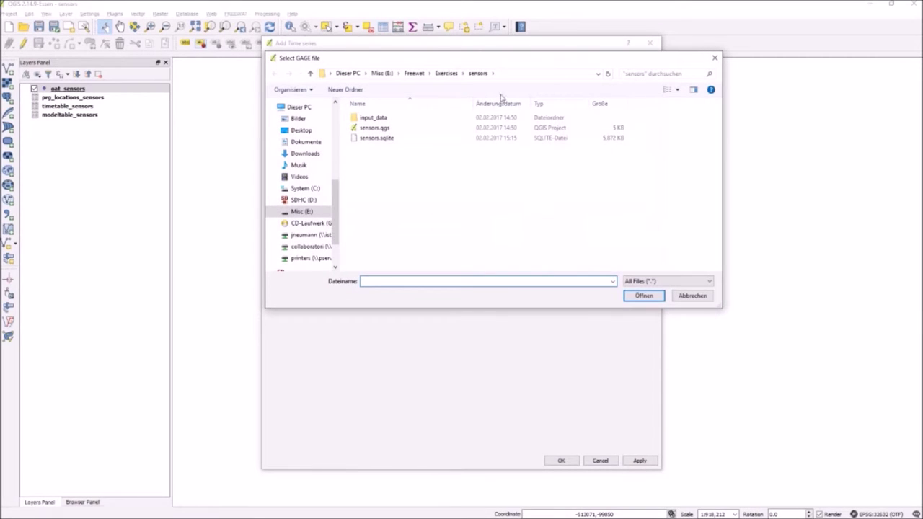
pyautogui.doubleClick(382, 118)
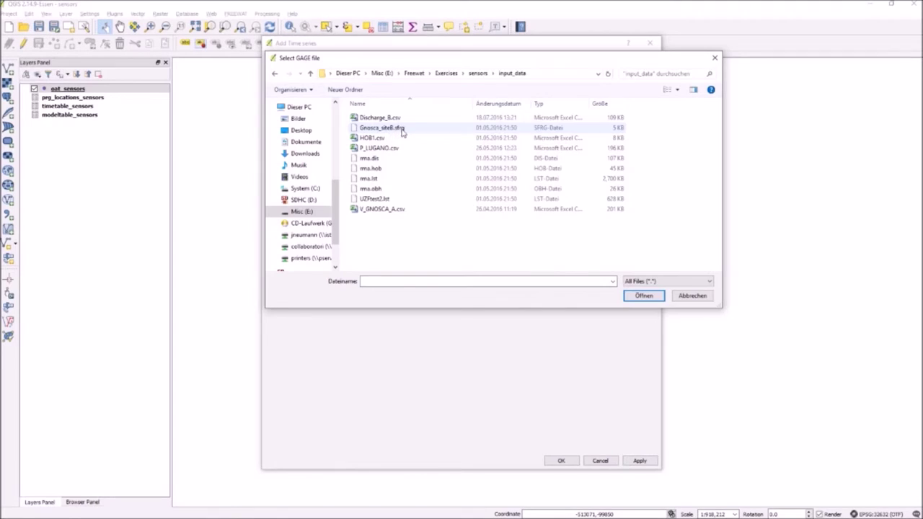
pyautogui.doubleClick(404, 129)
# - Set the gage series' start date to 2014-05-02 and its property to flow
pyautogui.click(345, 99)
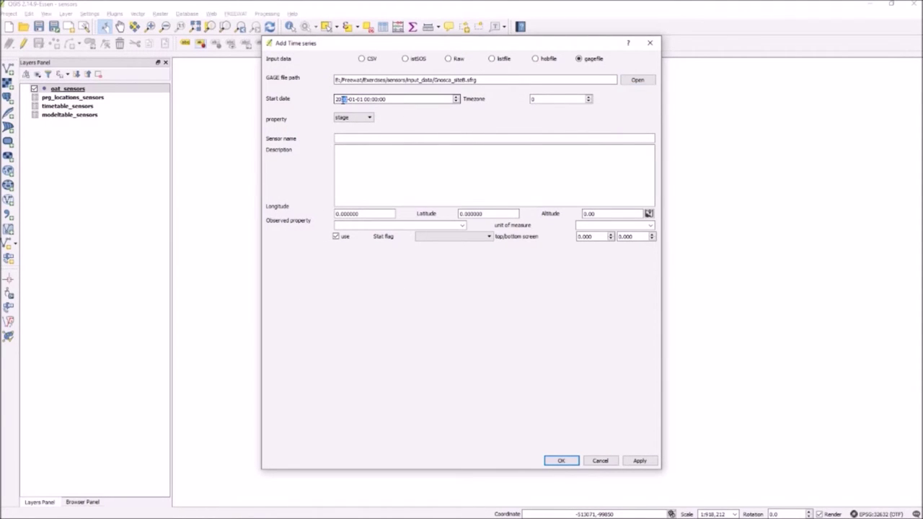
pyautogui.write('15')
pyautogui.write('4')
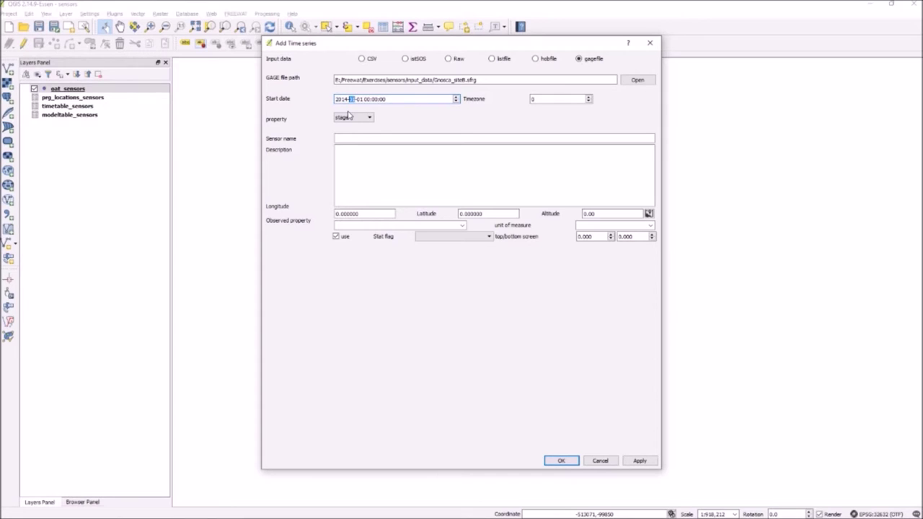
pyautogui.write('05')
pyautogui.write('02')
pyautogui.click(361, 118)
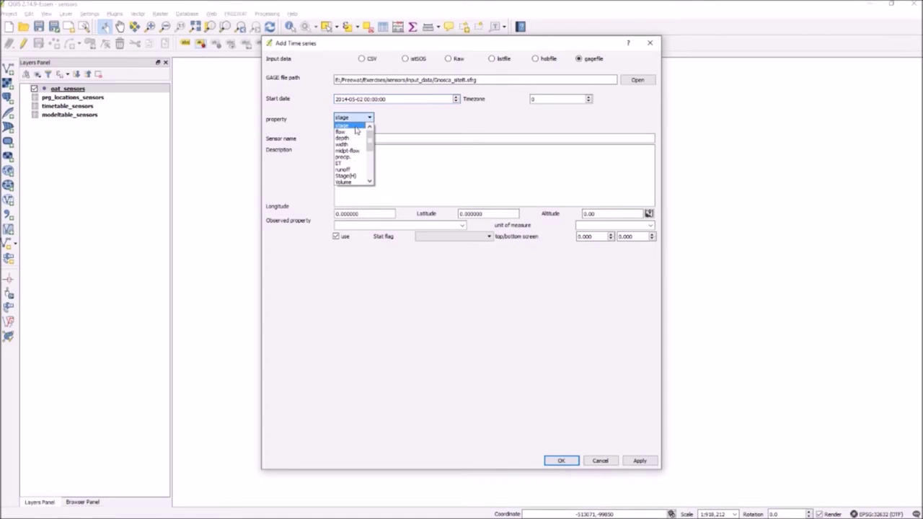
pyautogui.click(354, 132)
# - Name the sensor GnoscaB_simulated and set its longitude to 9.023161 and latitude to 46.239894
pyautogui.click(351, 139)
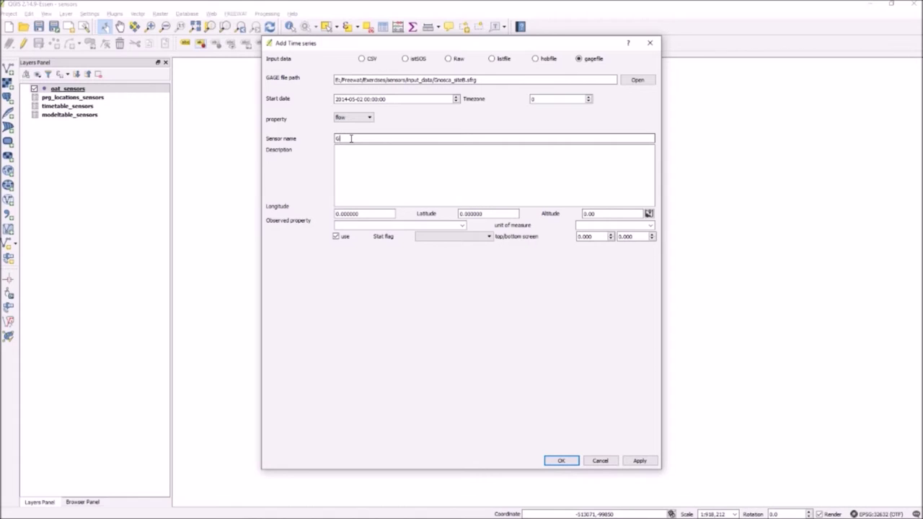
pyautogui.write('Gnosca8_simulated')
pyautogui.doubleClick(352, 214)
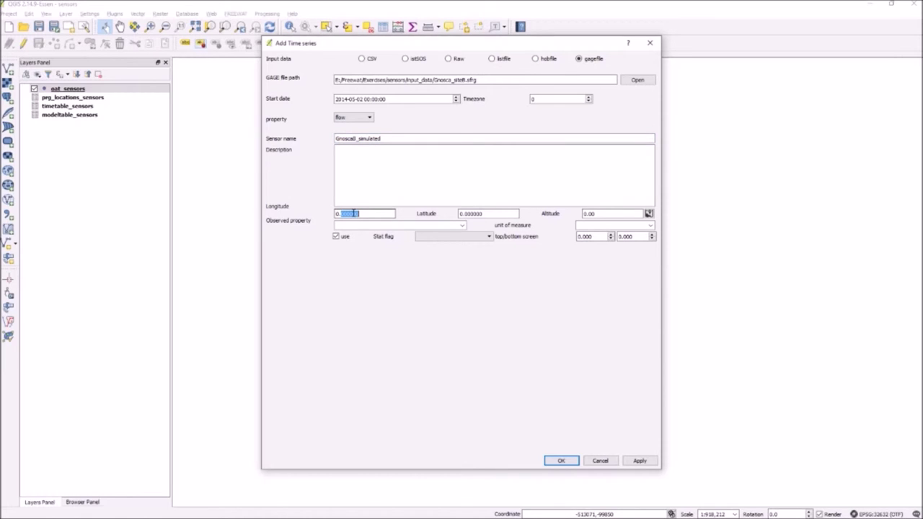
pyautogui.write('9.023161')
pyautogui.press('Tab')
pyautogui.write('4')
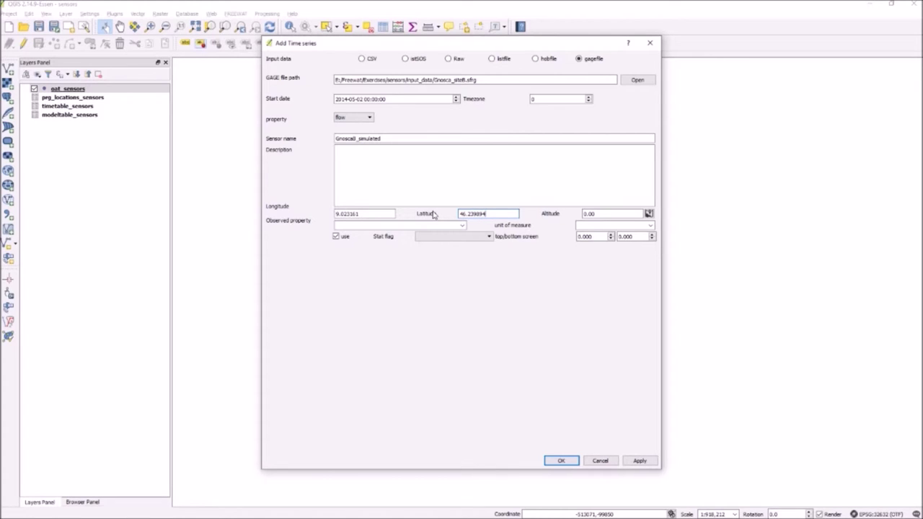
# - Set the GnoscaB_simulated sensor's observed property to water-discharge with unit m3/s
pyautogui.click(456, 226)
pyautogui.click(368, 282)
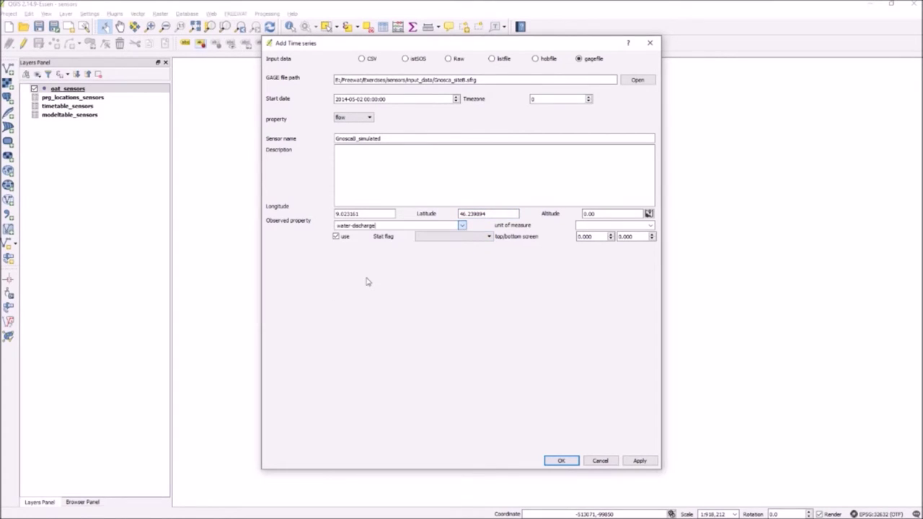
pyautogui.click(620, 226)
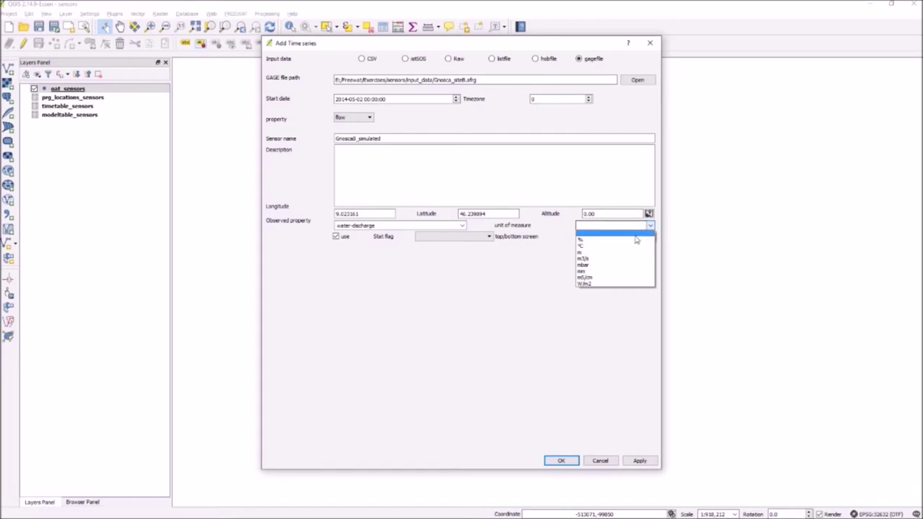
pyautogui.click(596, 259)
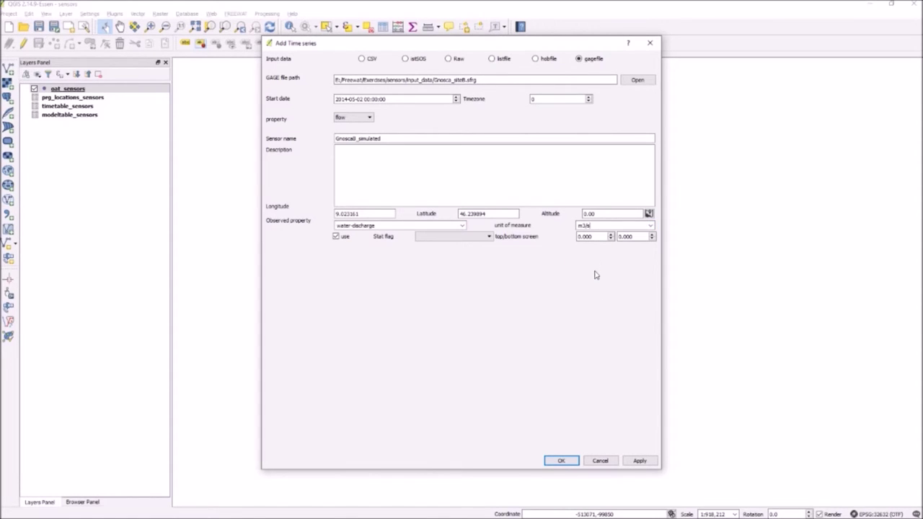
# - Preview the GnoscaB_simulated discharge series and save the sensor
pyautogui.click(641, 462)
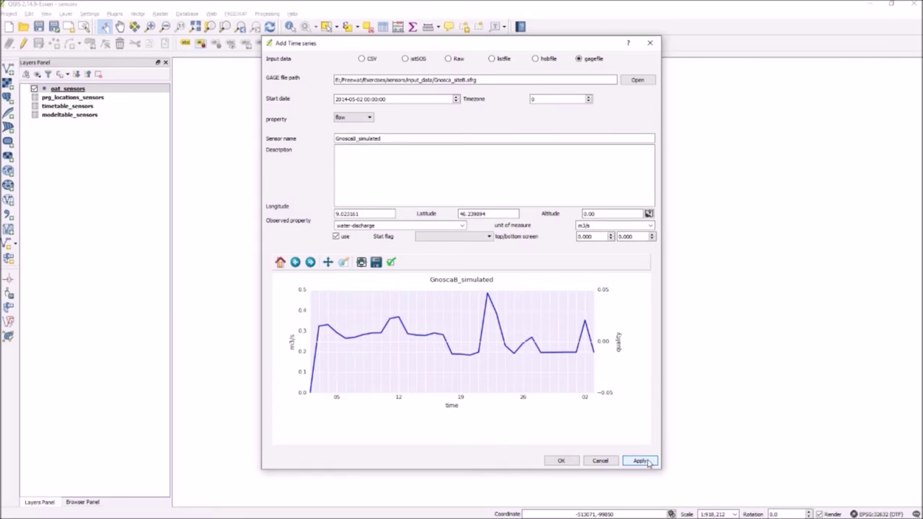
pyautogui.click(561, 461)
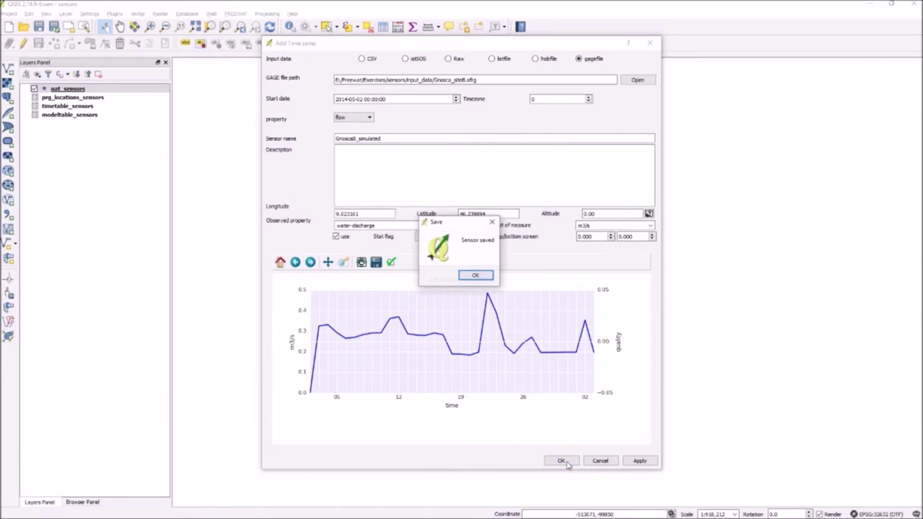
pyautogui.click(477, 276)
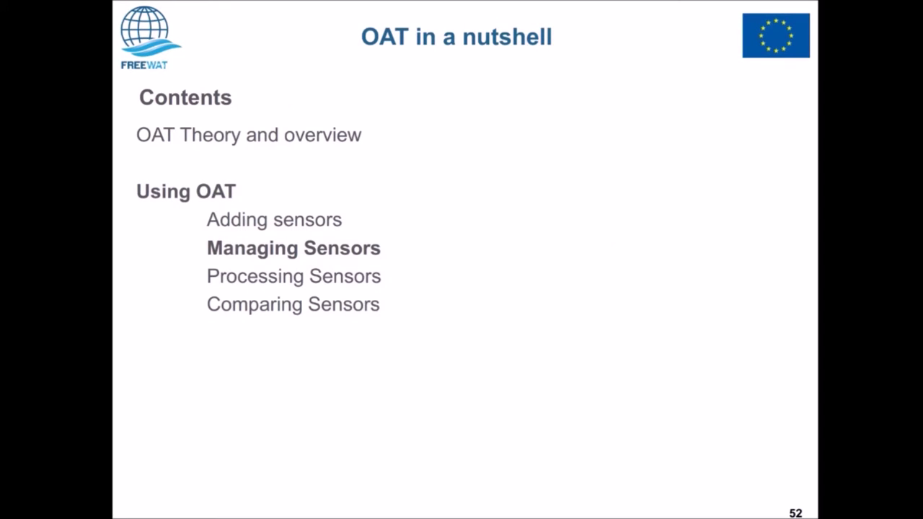
pyautogui.press('Right')
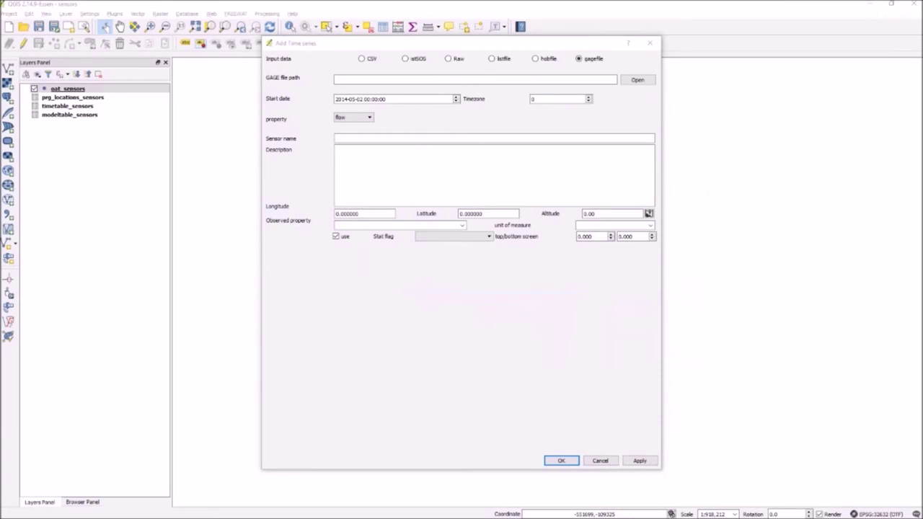
# - Close the Add Time series dialog and open FREEWAT's OAT sensor management dialog
pyautogui.click(650, 44)
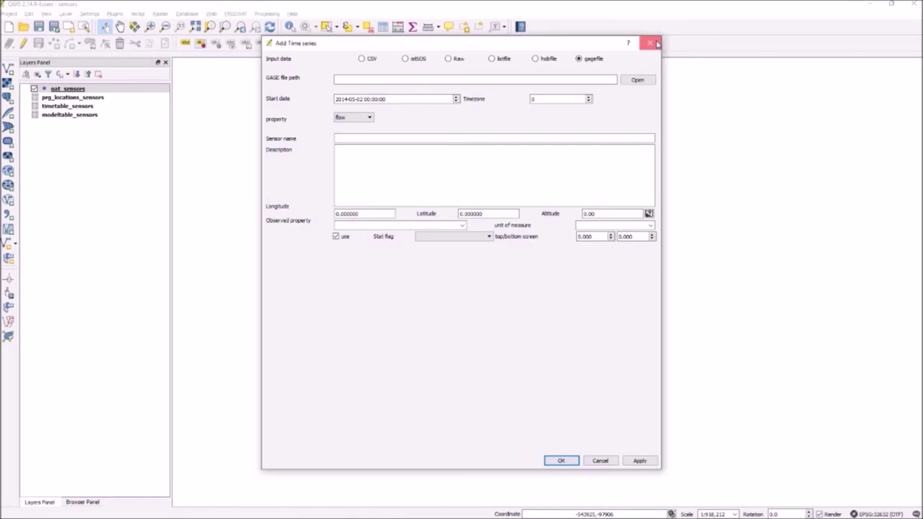
pyautogui.click(236, 14)
pyautogui.moveTo(303, 142)
pyautogui.click(427, 175)
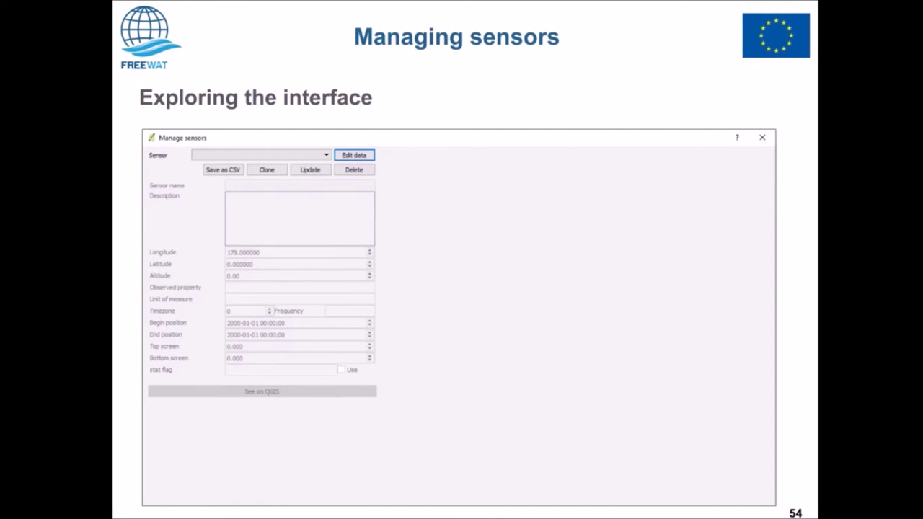
pyautogui.press('Right')
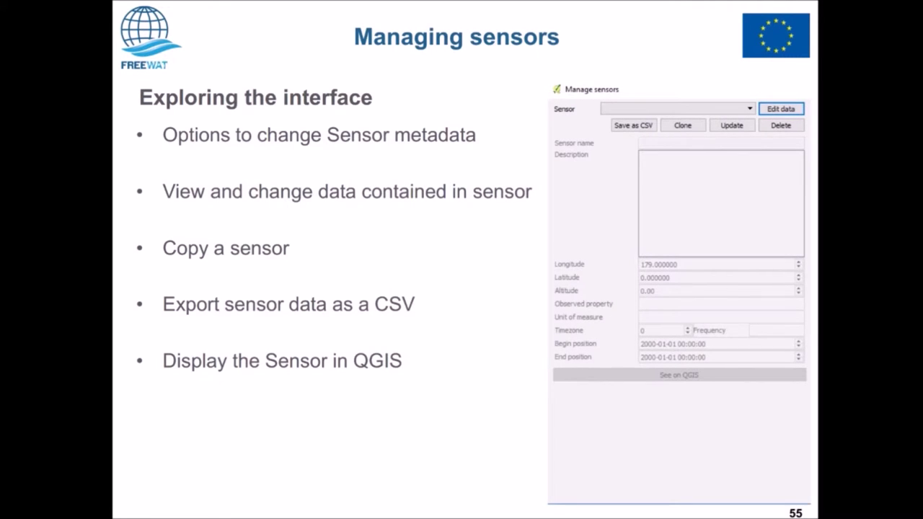
pyautogui.press('Right')
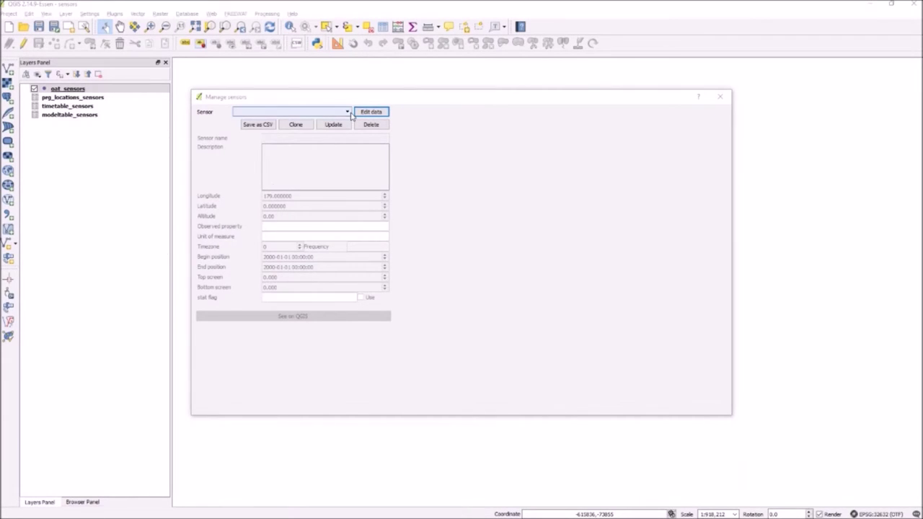
# - Select the P_LUGANO sensor and load its observation data table for editing
pyautogui.click(347, 112)
pyautogui.click(265, 136)
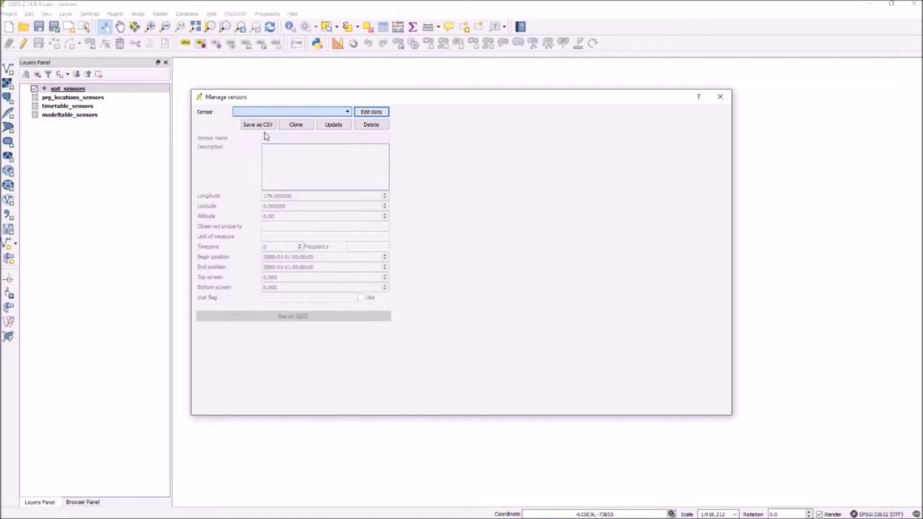
pyautogui.click(371, 112)
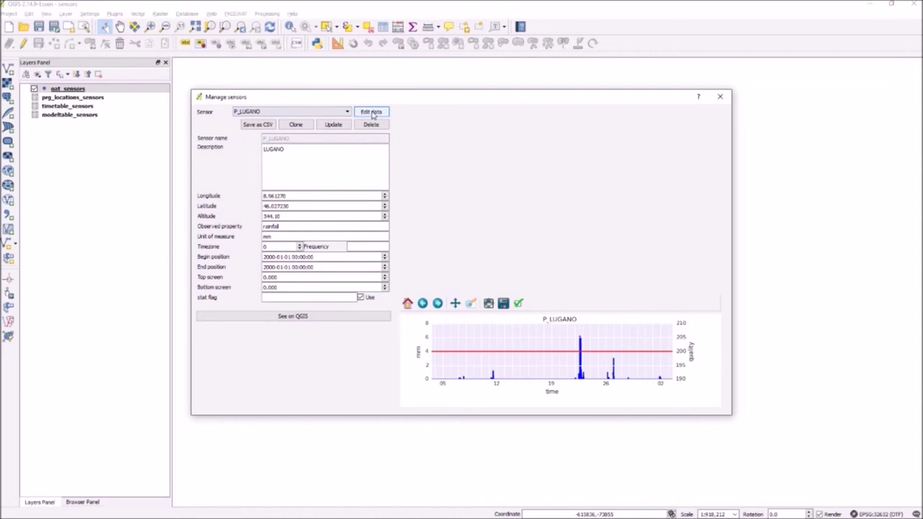
pyautogui.click(371, 113)
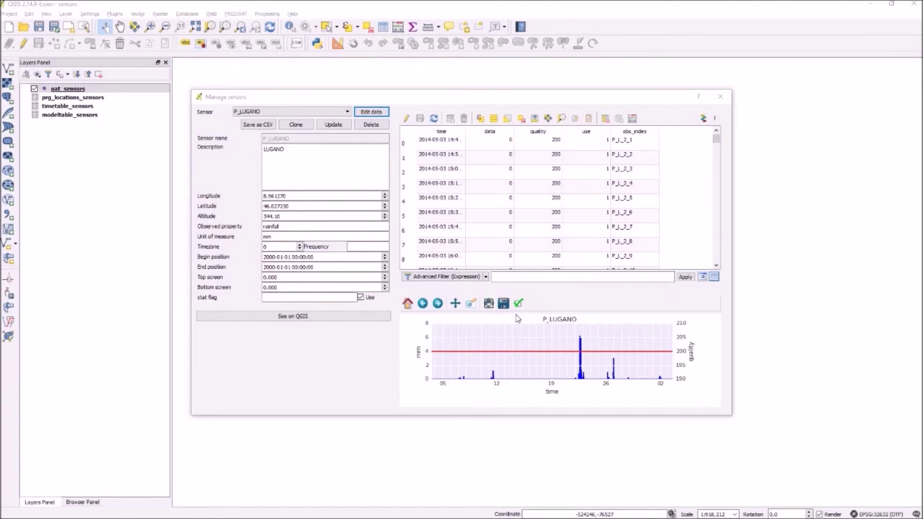
# - Make P_LUGANO's observation table editable, look through its time and data cells, and end the editing mode
pyautogui.click(437, 171)
pyautogui.click(406, 117)
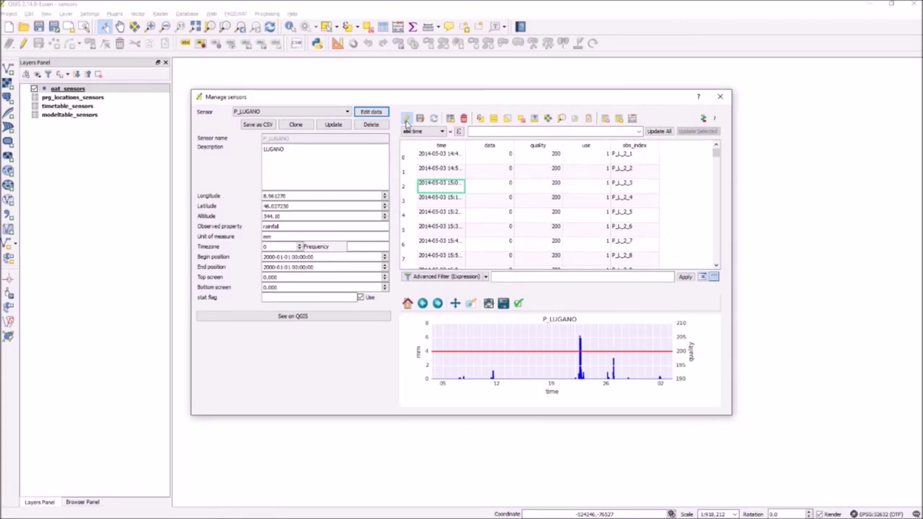
pyautogui.doubleClick(456, 190)
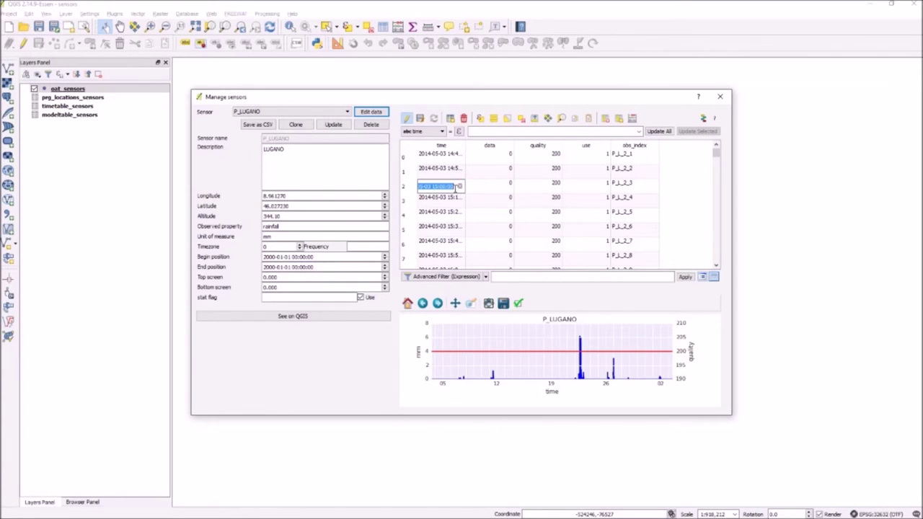
pyautogui.click(450, 201)
pyautogui.doubleClick(450, 202)
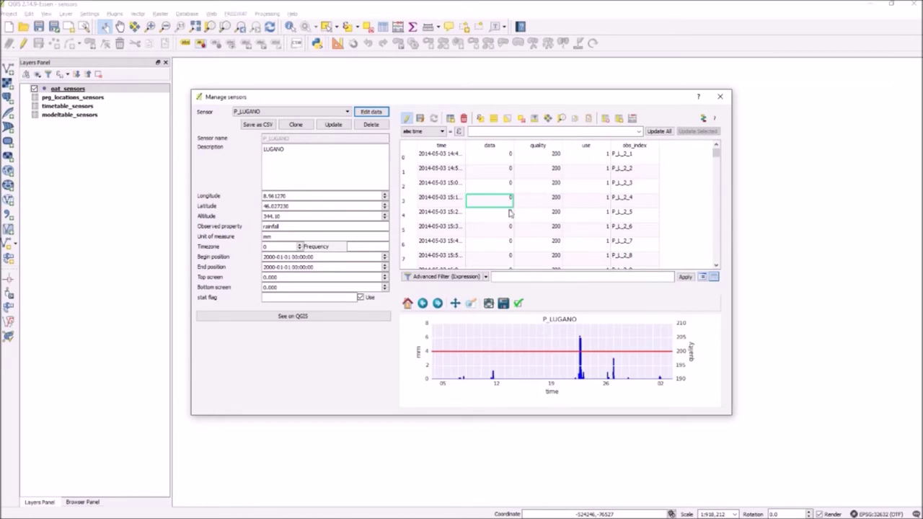
pyautogui.scroll(-9, 510, 213)
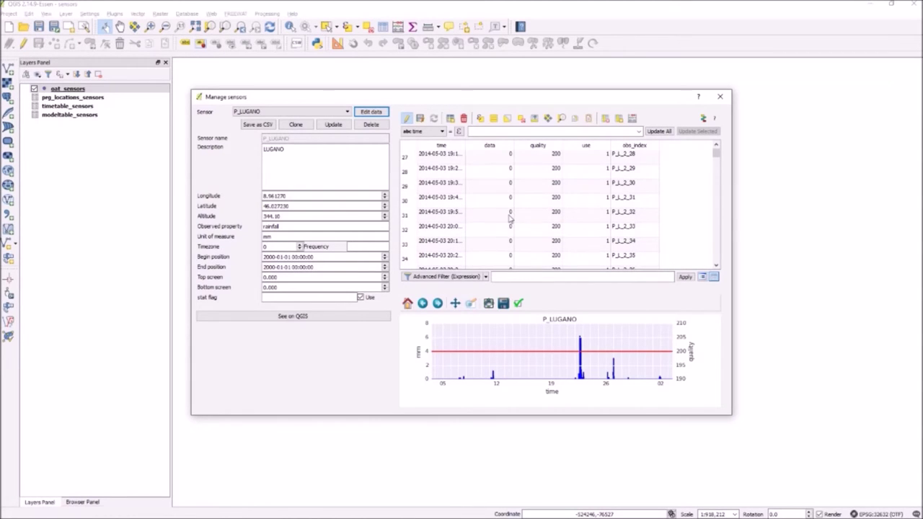
pyautogui.click(407, 120)
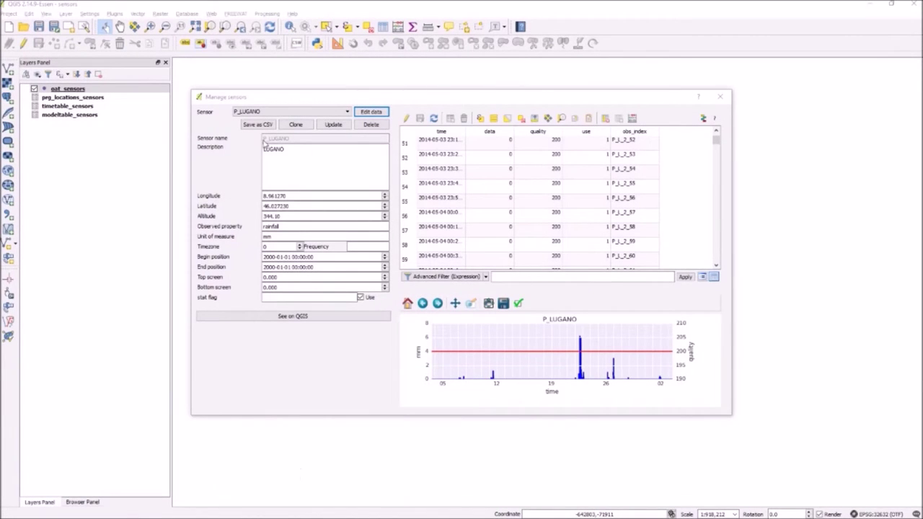
# - View the CSV export and clone options for the P_LUGANO sensor and cancel both
pyautogui.click(261, 126)
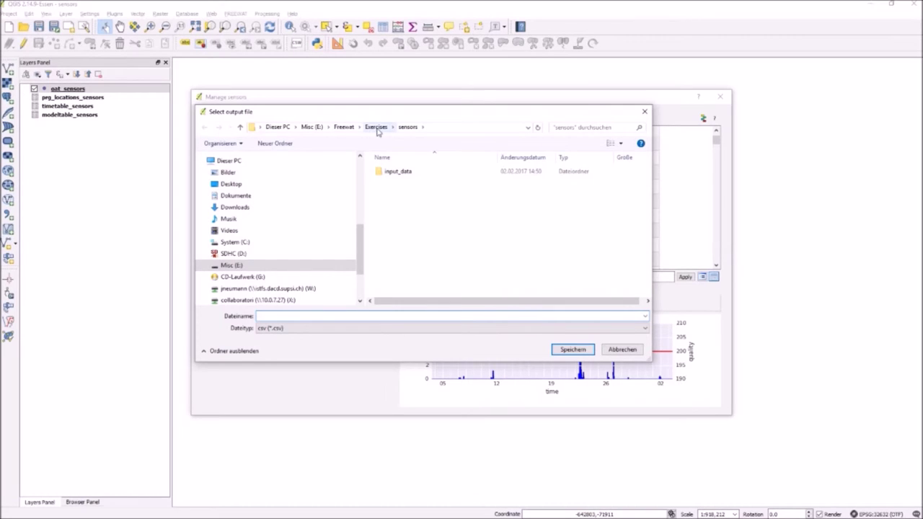
pyautogui.click(622, 350)
pyautogui.click(296, 125)
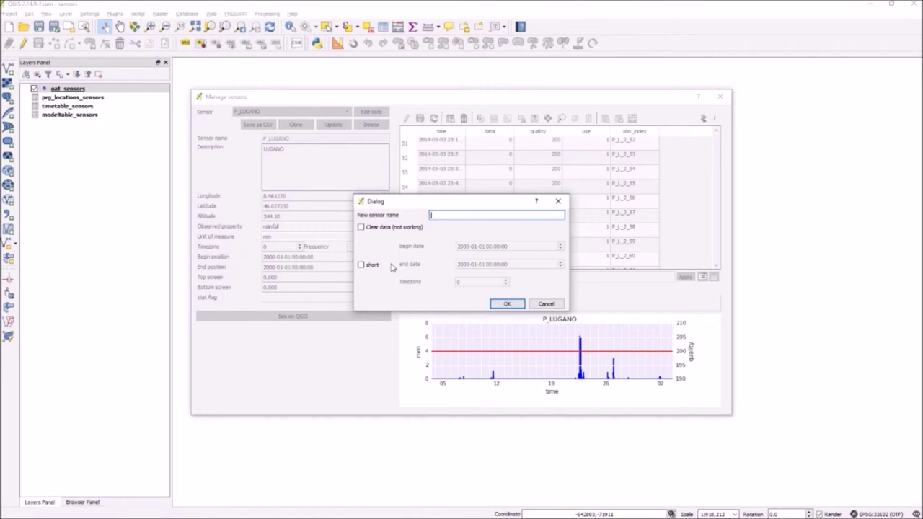
pyautogui.click(547, 305)
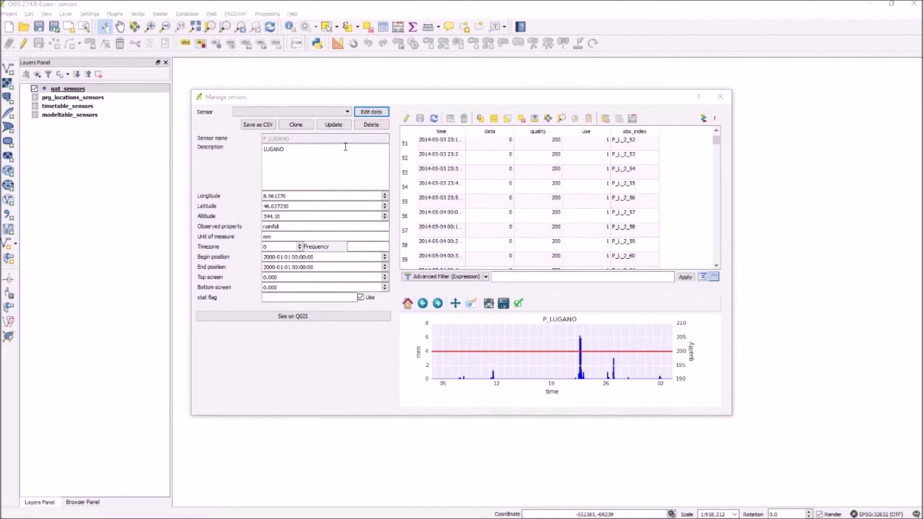
# - Try the Update and Delete operations in the Manage sensors dialog
pyautogui.click(334, 125)
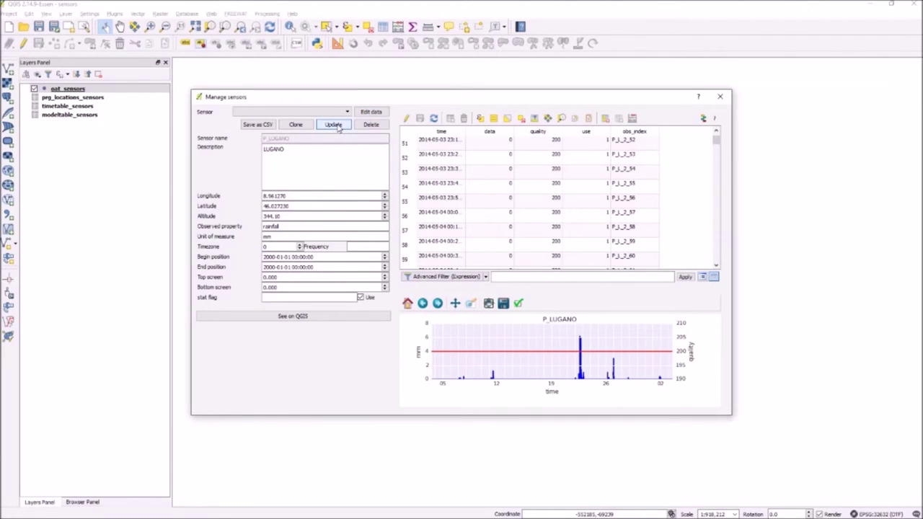
pyautogui.click(475, 275)
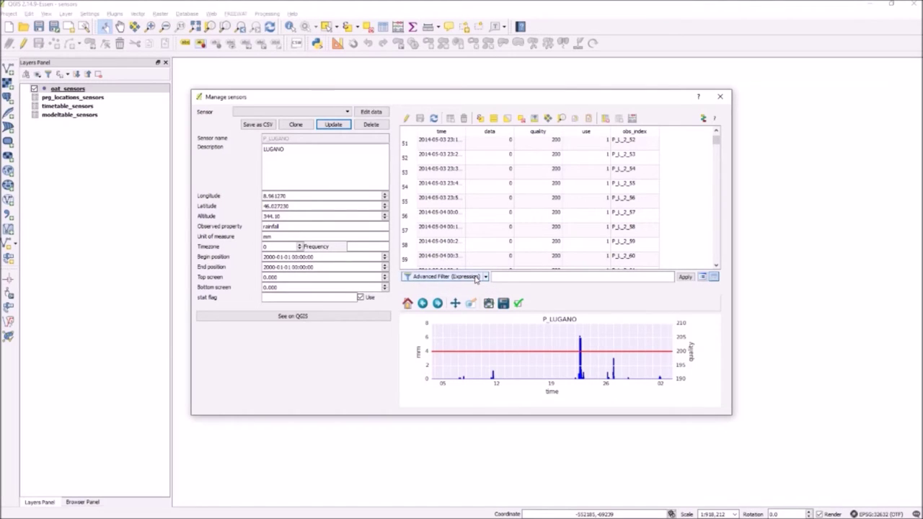
pyautogui.click(372, 125)
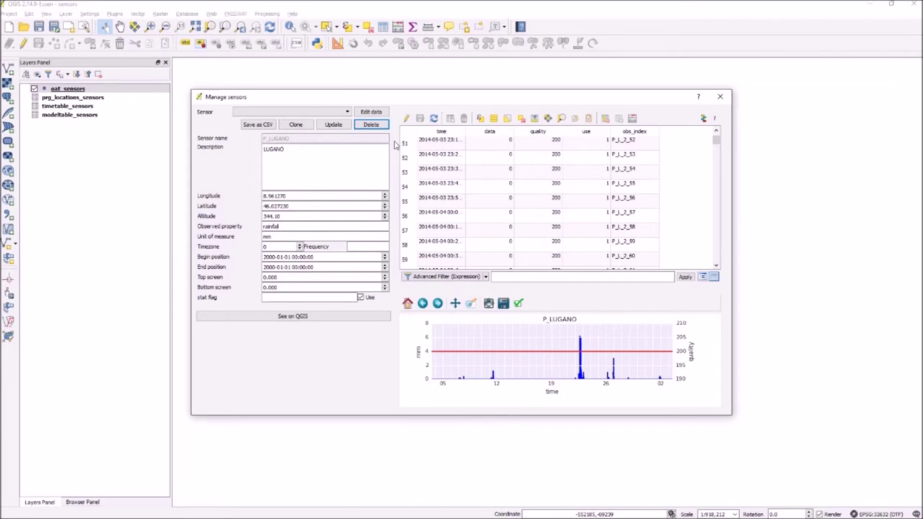
# - Reselect the P_LUGANO sensor and reload its observation data table
pyautogui.click(347, 111)
pyautogui.click(347, 111)
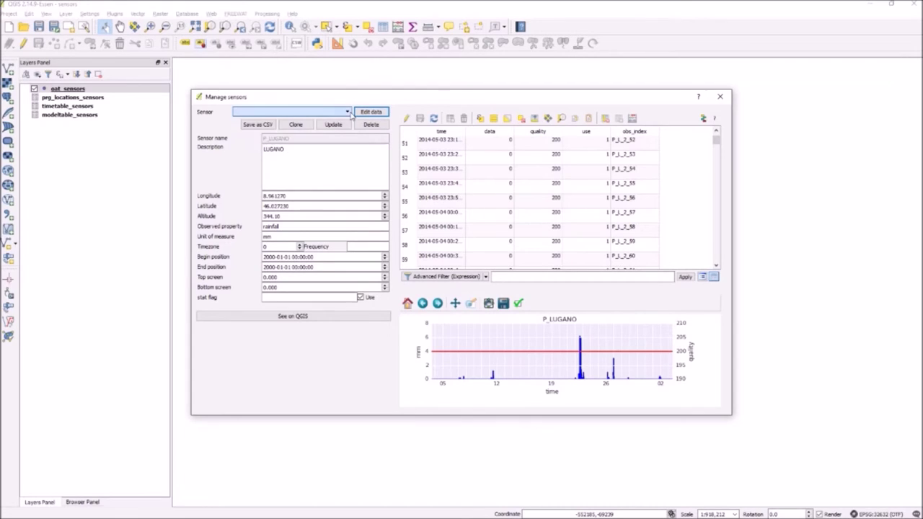
pyautogui.click(371, 125)
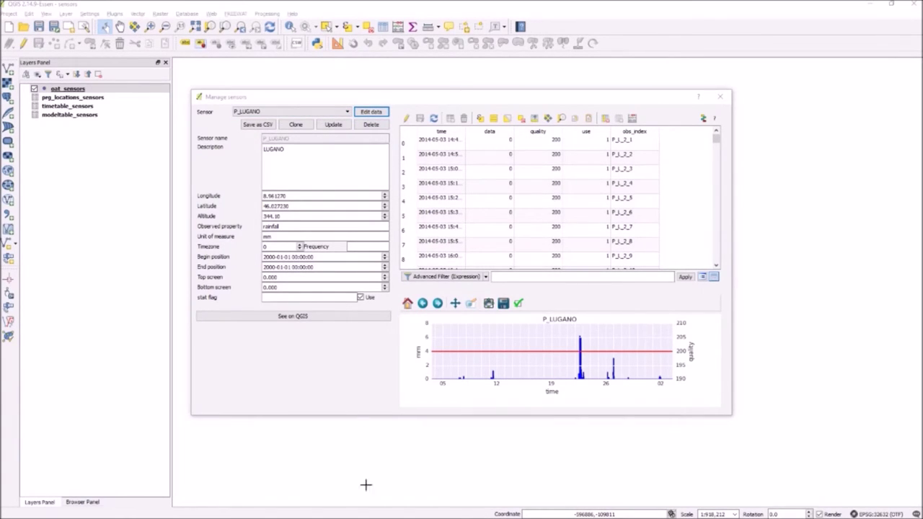
# - Show P_LUGANO on the QGIS map, zoom to the oat_sensors layer, and enlarge the northern cluster of sensor points
pyautogui.click(315, 319)
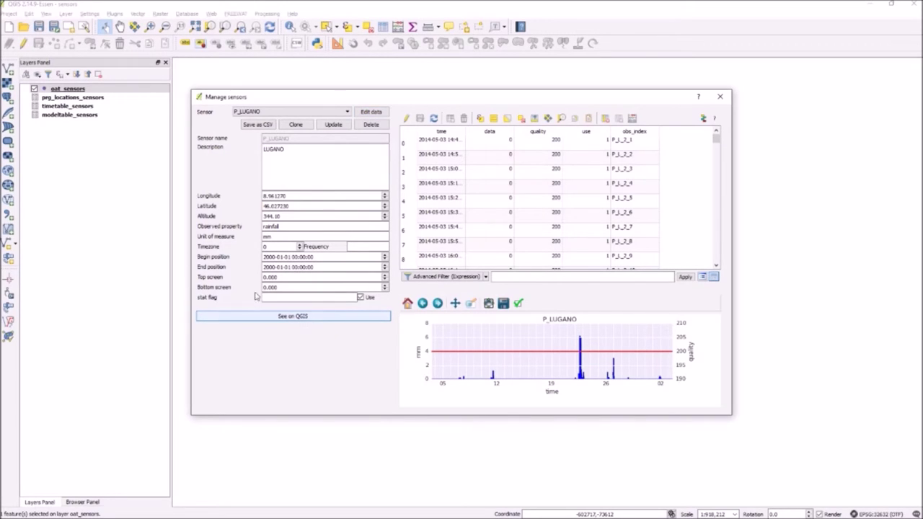
pyautogui.click(64, 90)
pyautogui.rightClick(63, 91)
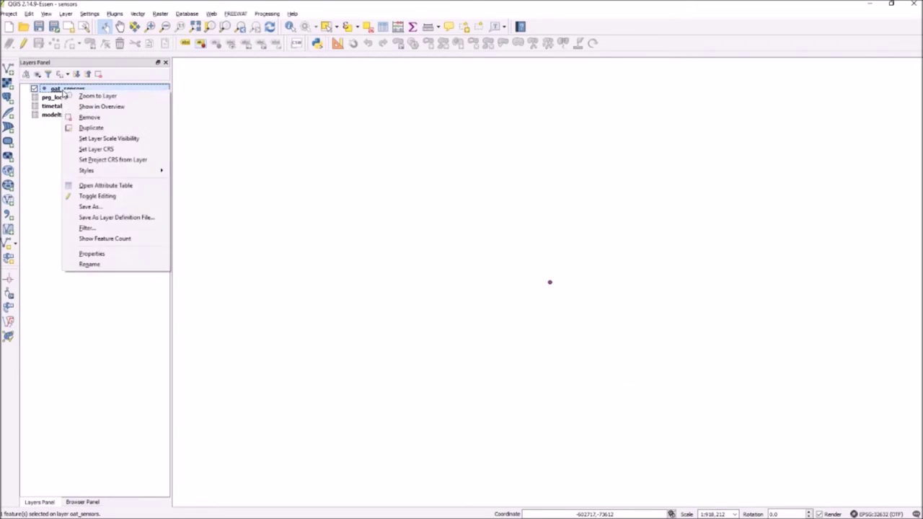
pyautogui.click(79, 96)
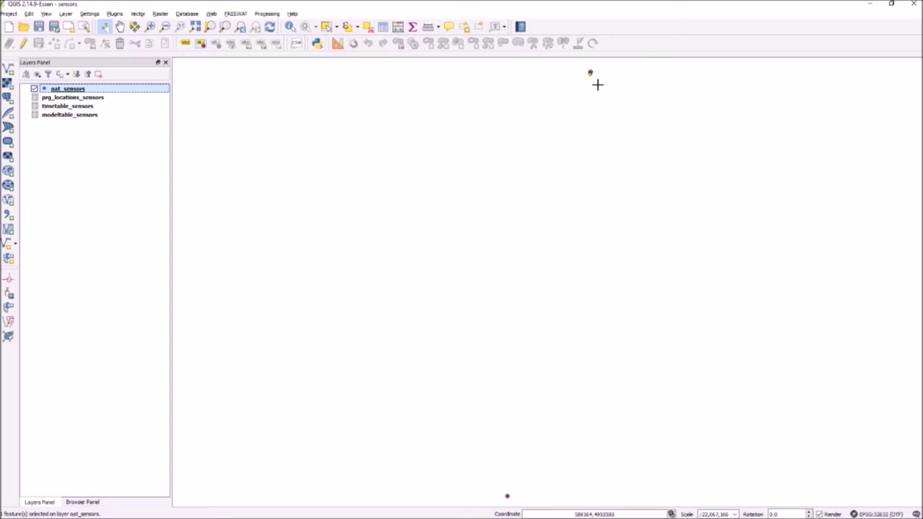
pyautogui.click(150, 27)
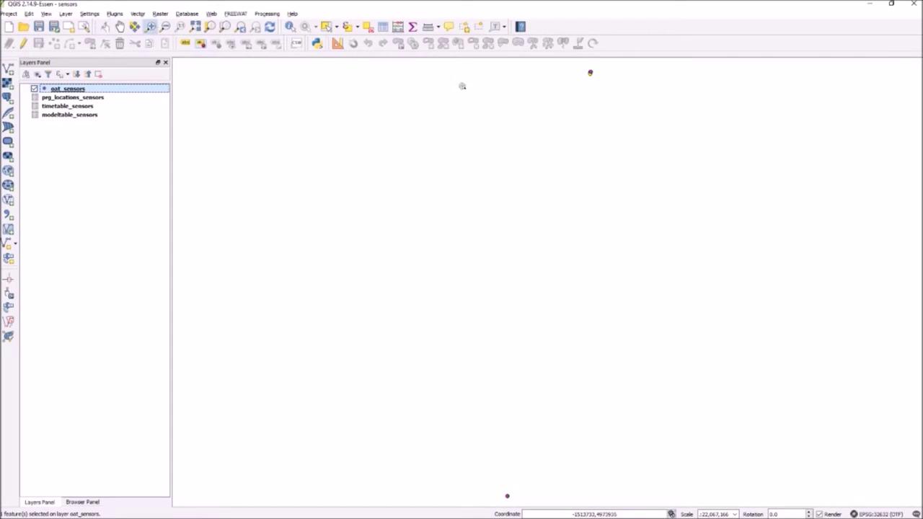
pyautogui.moveTo(583, 65); pyautogui.dragTo(598, 89)
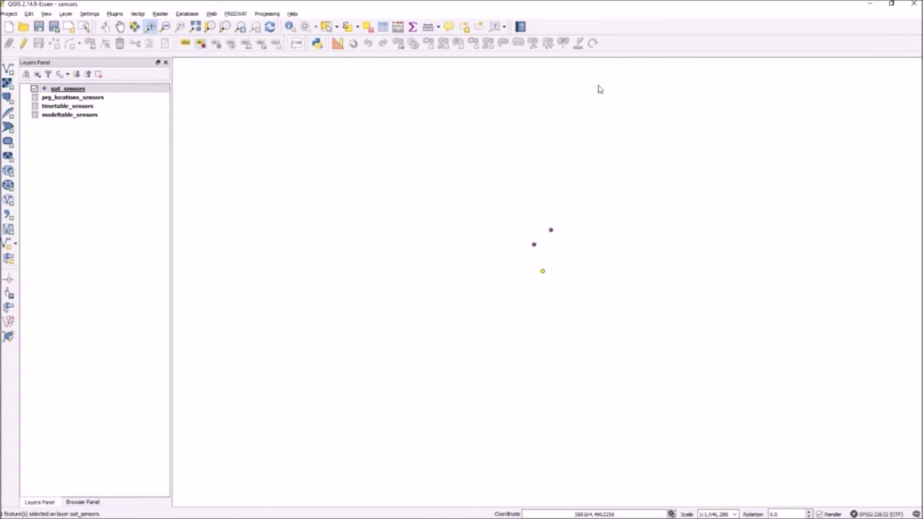
# - Add the OpenStreetMap base map from the OpenLayers plugin and place it below the oat_sensors layer
pyautogui.click(212, 13)
pyautogui.moveTo(236, 36)
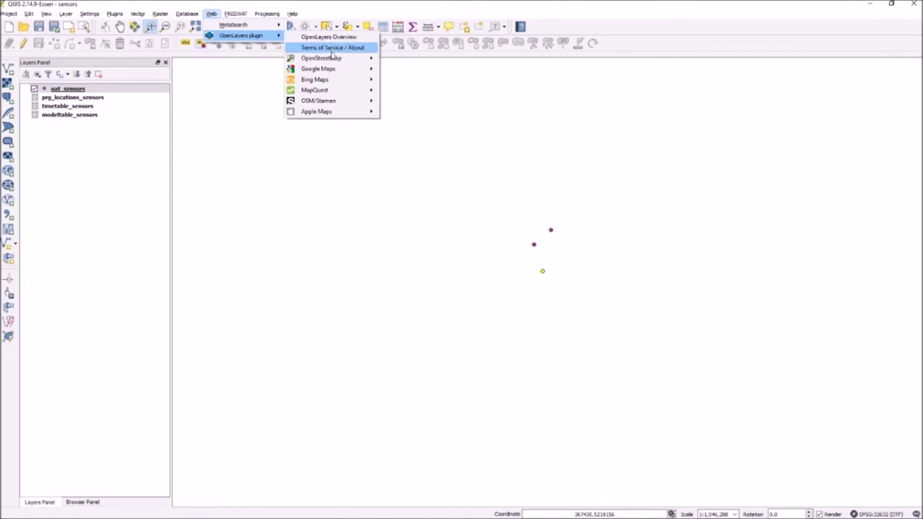
pyautogui.moveTo(333, 58)
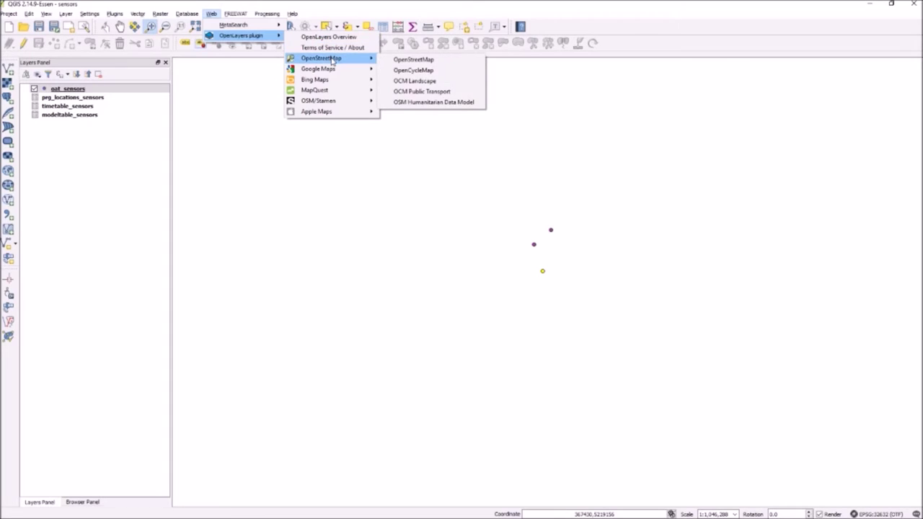
pyautogui.click(431, 60)
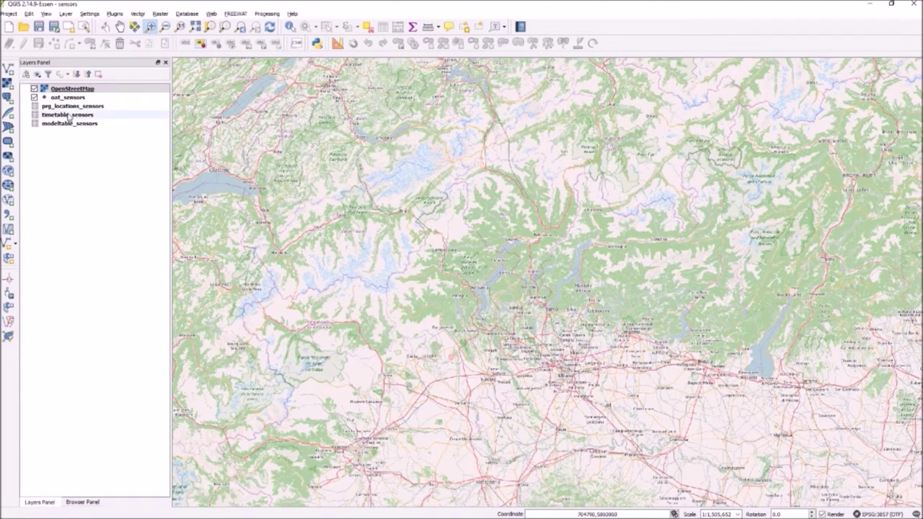
pyautogui.moveTo(71, 88); pyautogui.dragTo(79, 110)
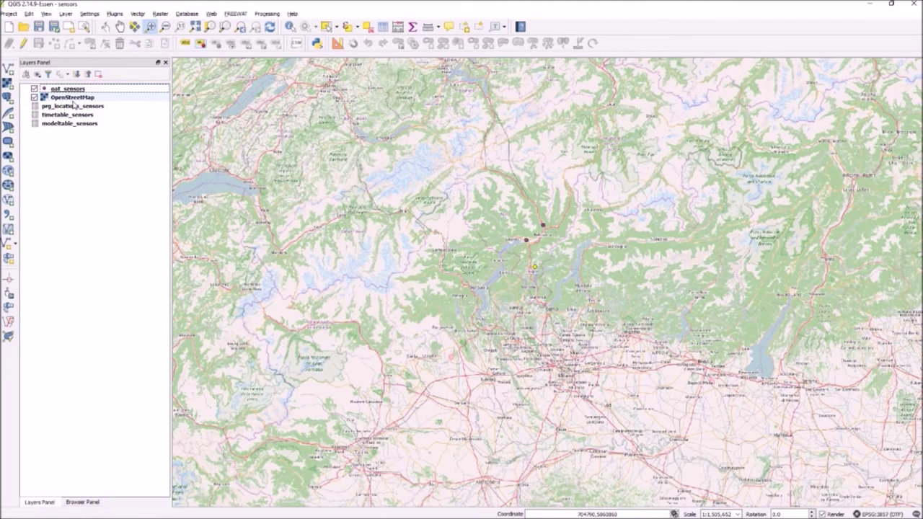
pyautogui.moveTo(494, 202); pyautogui.dragTo(568, 299)
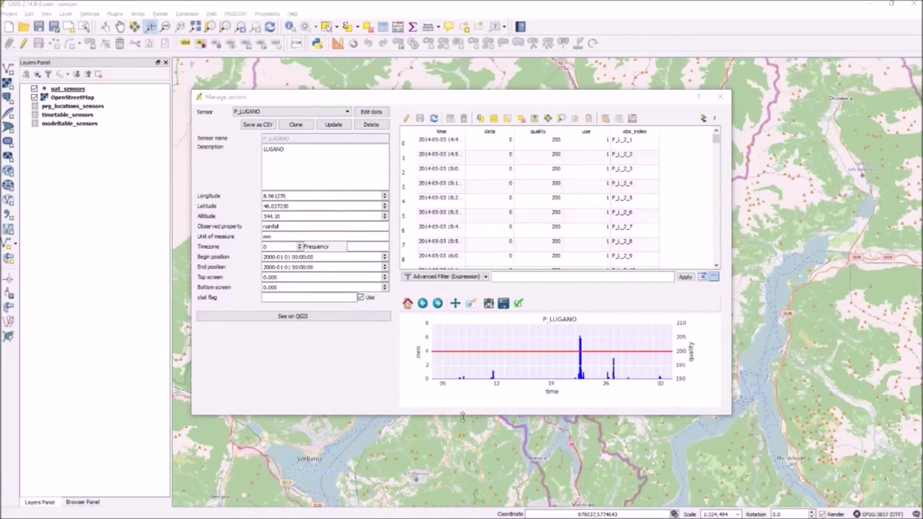
# - Select the Simulated_head_1 sensor and set its longitude to 8.896343 and latitude to 46.163984
pyautogui.click(347, 112)
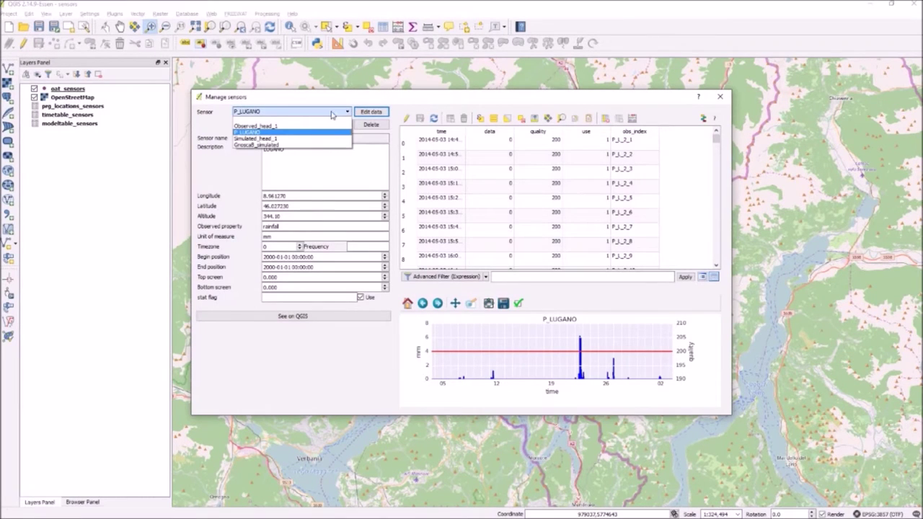
pyautogui.click(272, 139)
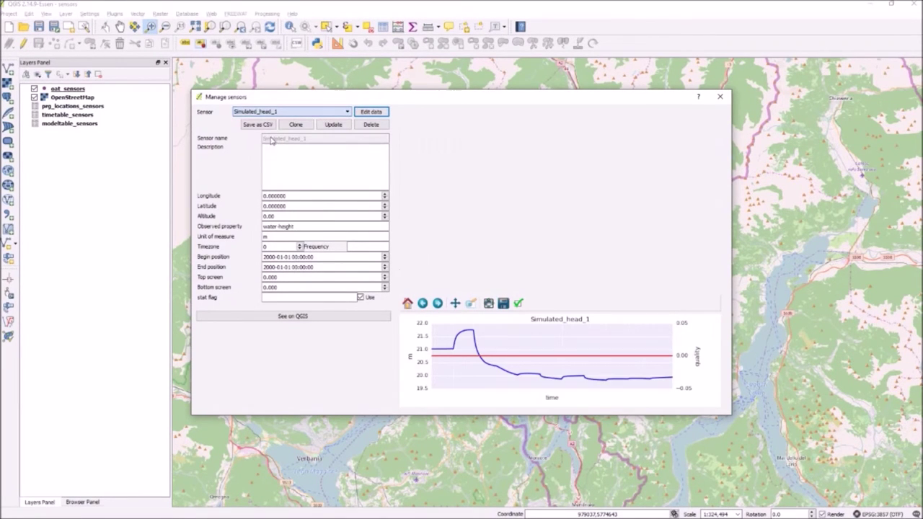
pyautogui.moveTo(296, 196); pyautogui.dragTo(249, 200)
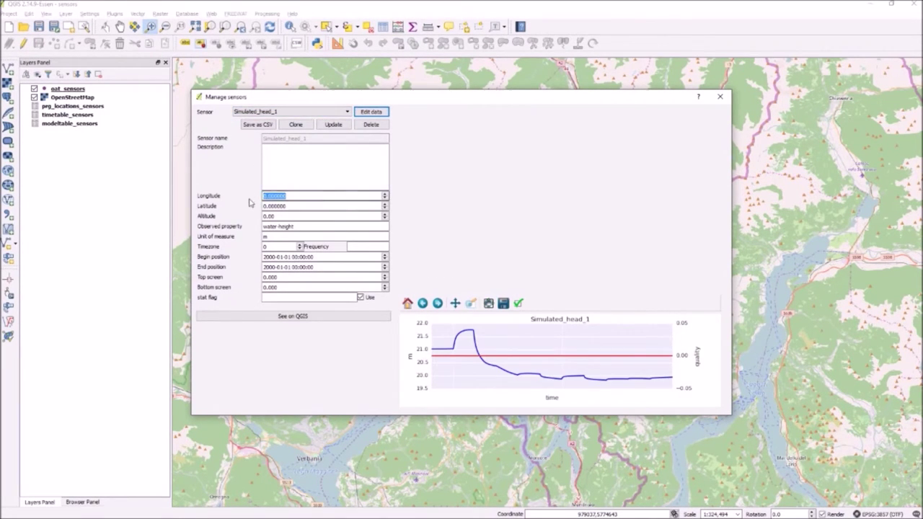
pyautogui.write('8.896343')
pyautogui.press('Tab')
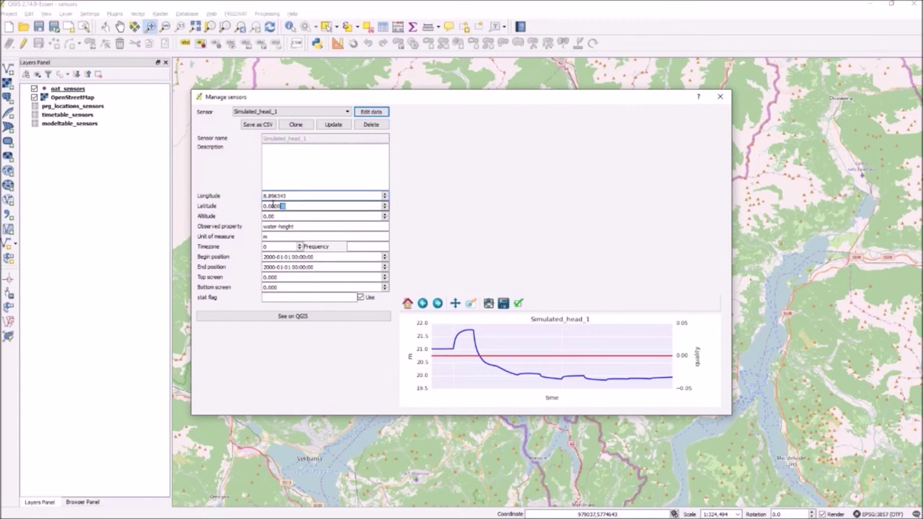
pyautogui.write('4')
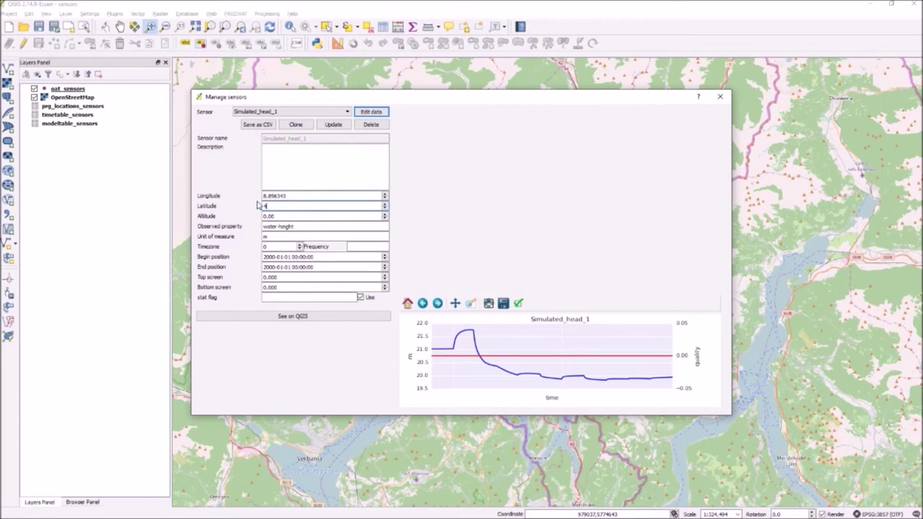
pyautogui.write('6.163984')
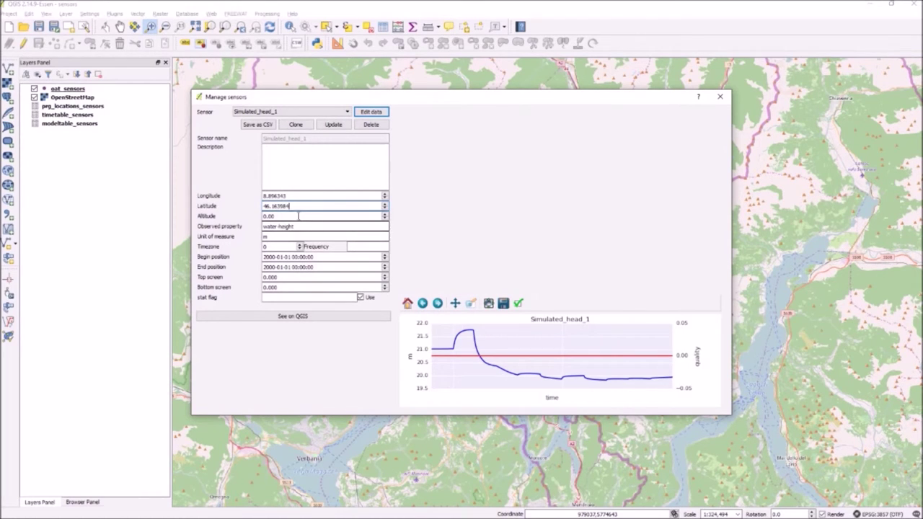
# - Set the frequency of Simulated_head_1 to 1d and save the updated sensor
pyautogui.click(354, 248)
pyautogui.write('10')
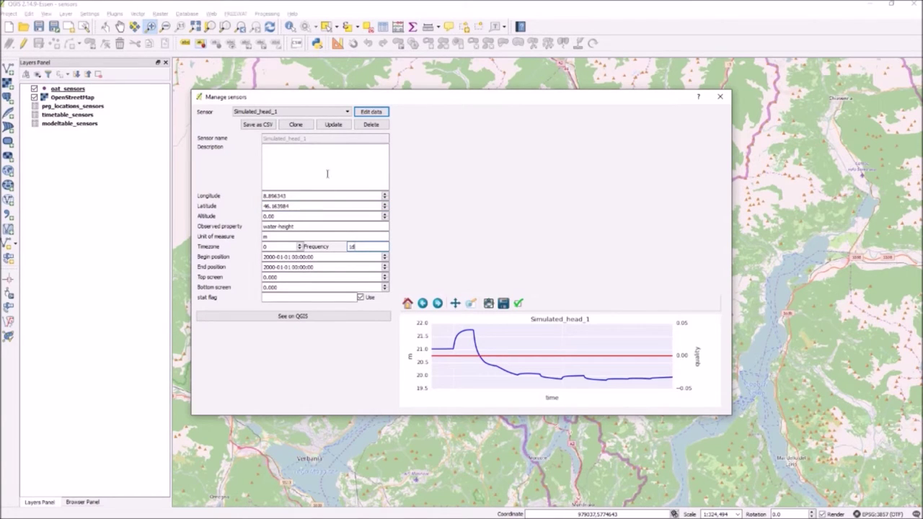
pyautogui.click(336, 126)
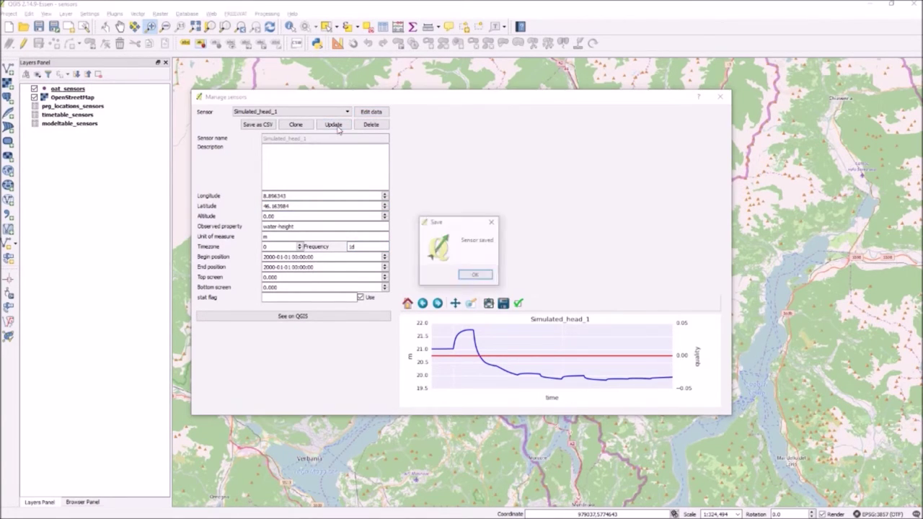
pyautogui.click(476, 277)
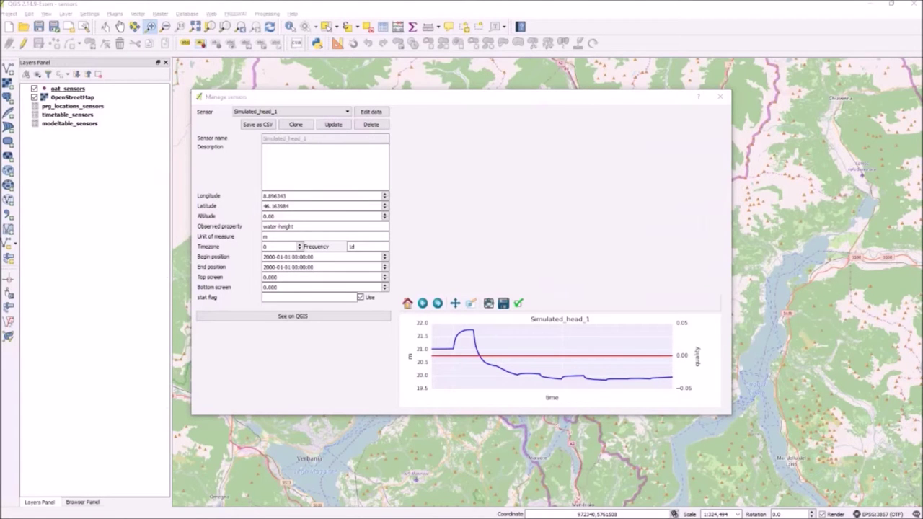
# - Set the frequency of the Observed_head_1 sensor to 1d and save the updated sensor
pyautogui.click(349, 113)
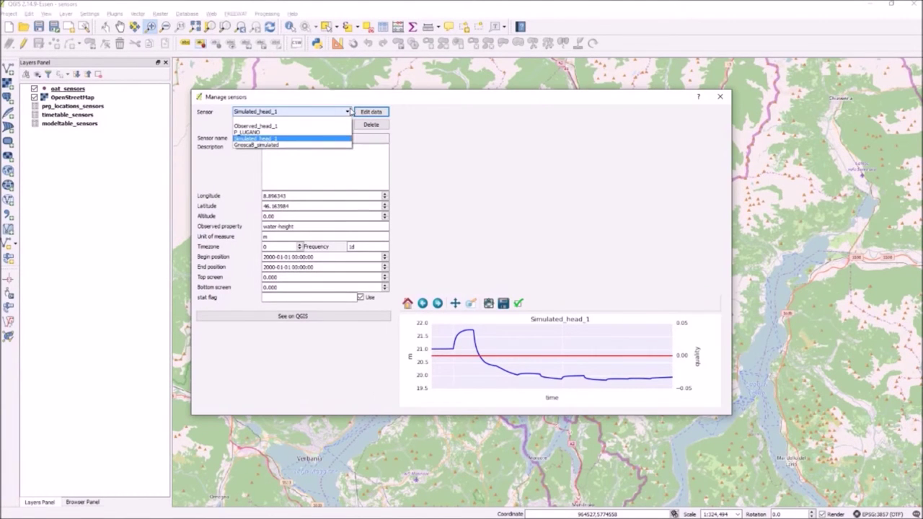
pyautogui.click(285, 126)
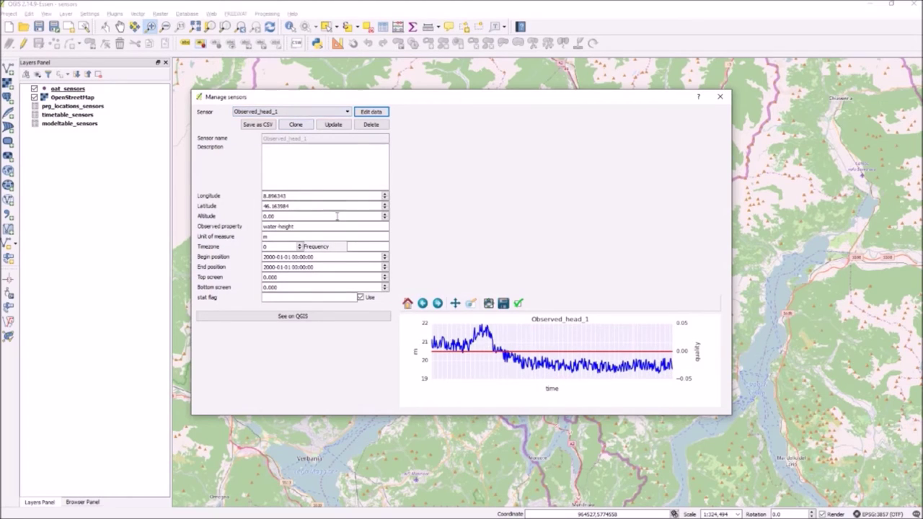
pyautogui.click(360, 248)
pyautogui.write('1d')
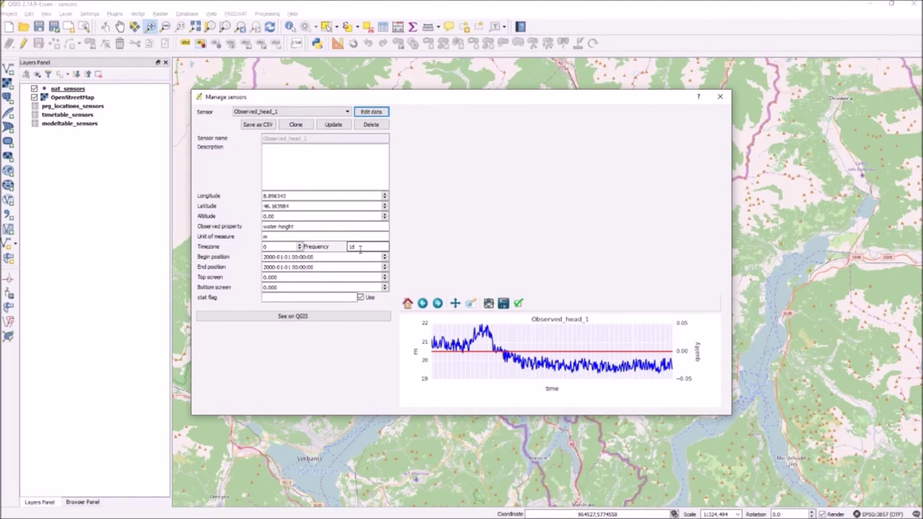
pyautogui.click(333, 126)
pyautogui.click(473, 277)
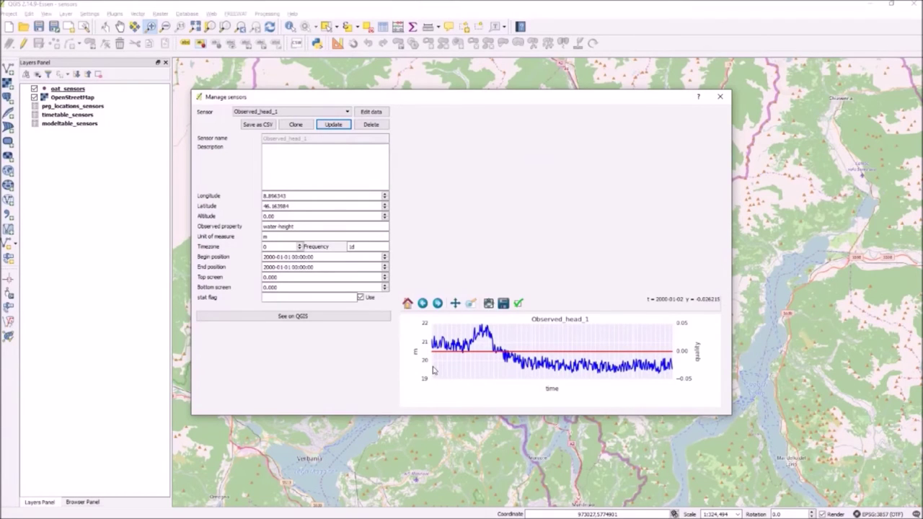
# - Close the Manage sensors dialog and open FREEWAT's OAT Process time series tool
pyautogui.click(236, 14)
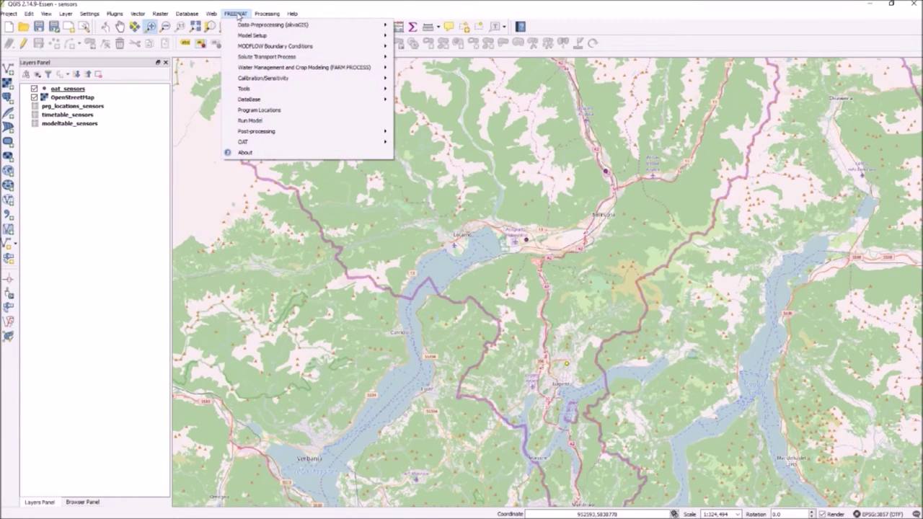
pyautogui.click(236, 13)
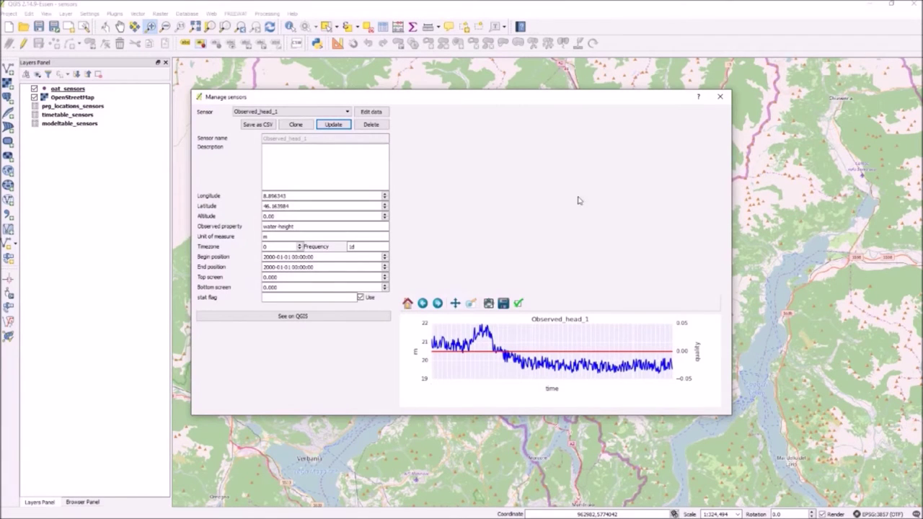
pyautogui.click(720, 96)
pyautogui.click(235, 14)
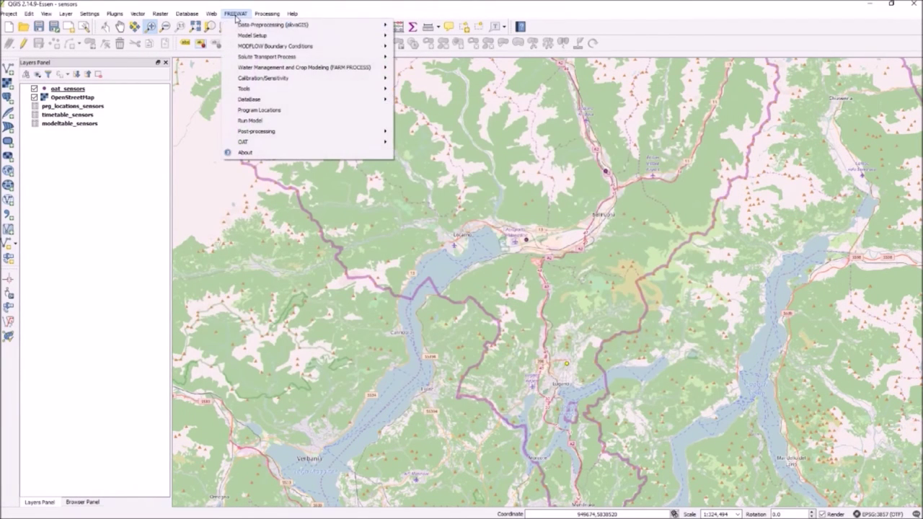
pyautogui.moveTo(354, 142)
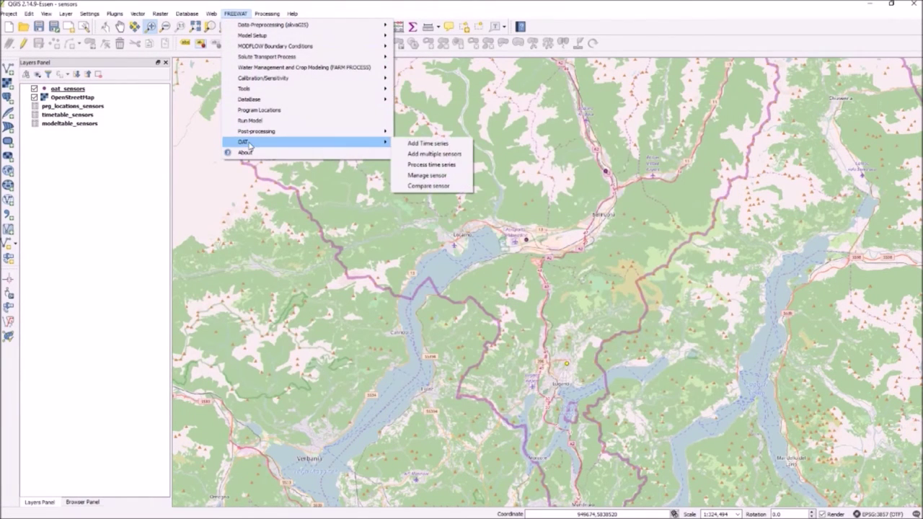
pyautogui.click(431, 164)
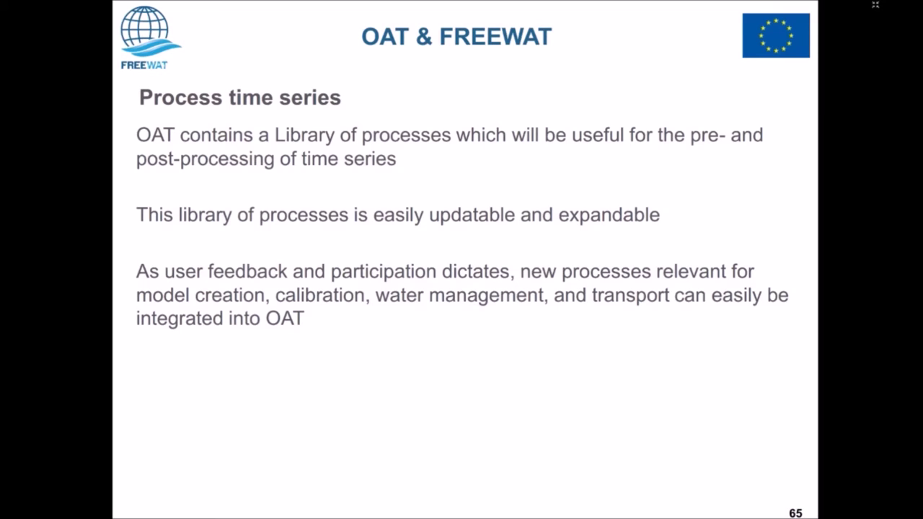
pyautogui.press('Right')
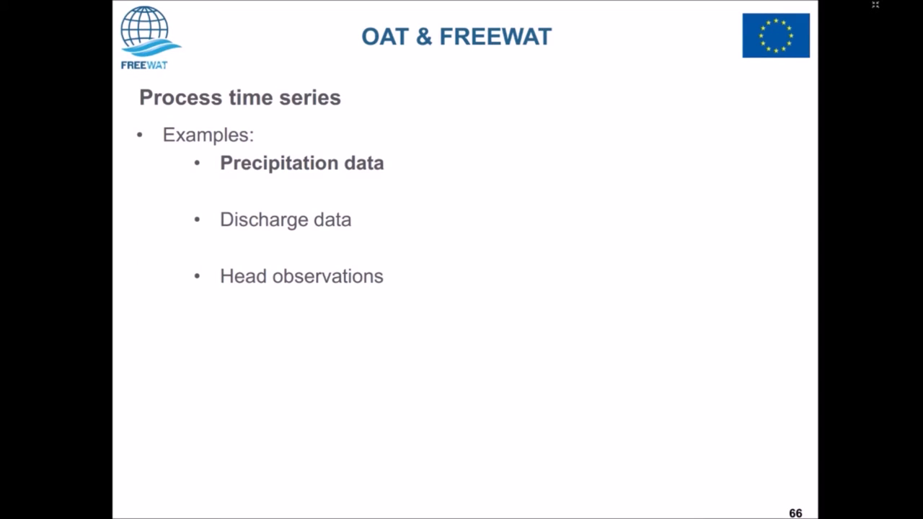
pyautogui.press('Right')
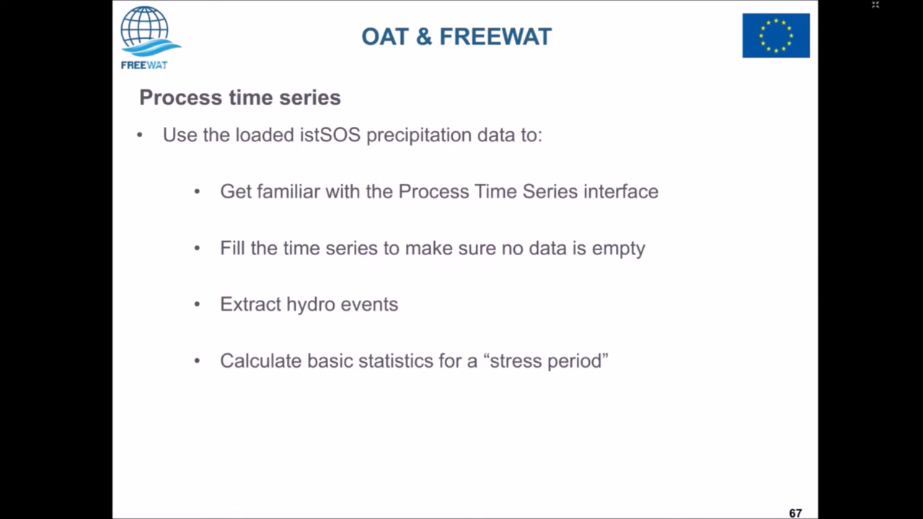
pyautogui.press('Right')
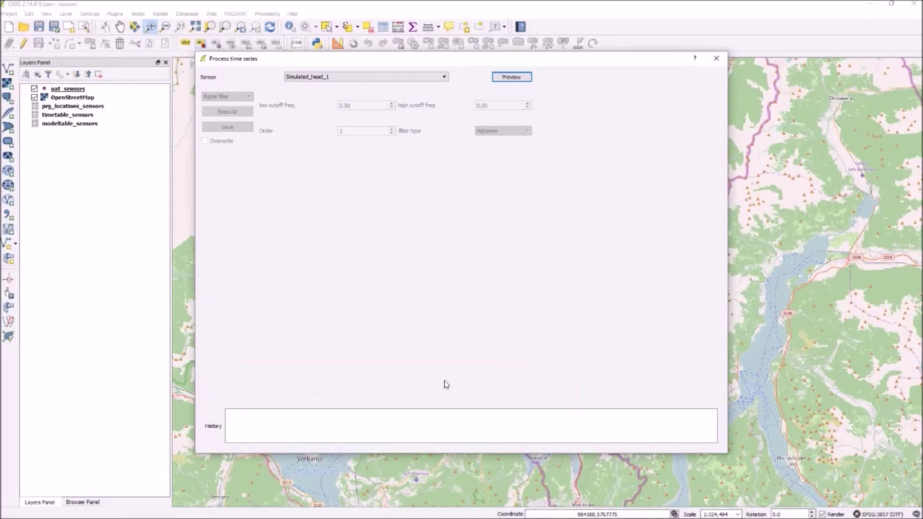
# - Select the P_LUGANO sensor for processing and preview its time series
pyautogui.scroll(-1, 447, 81)
pyautogui.click(446, 78)
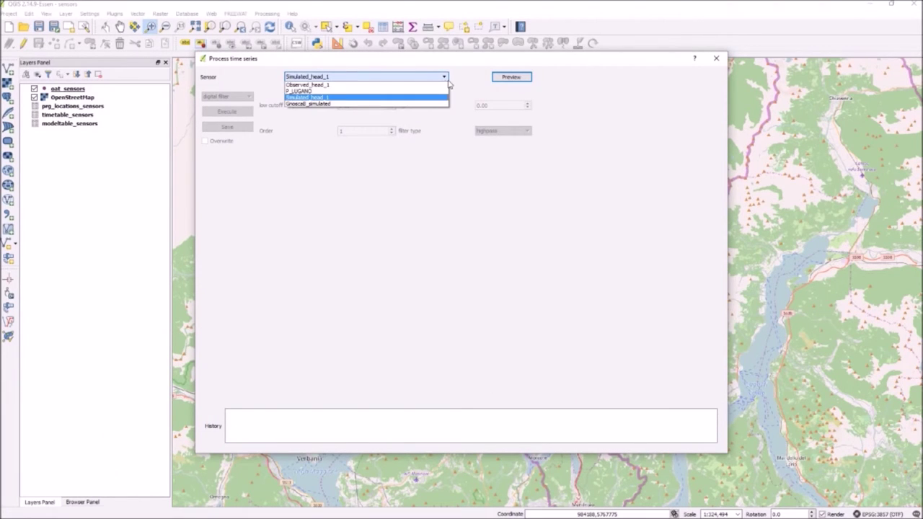
pyautogui.click(360, 91)
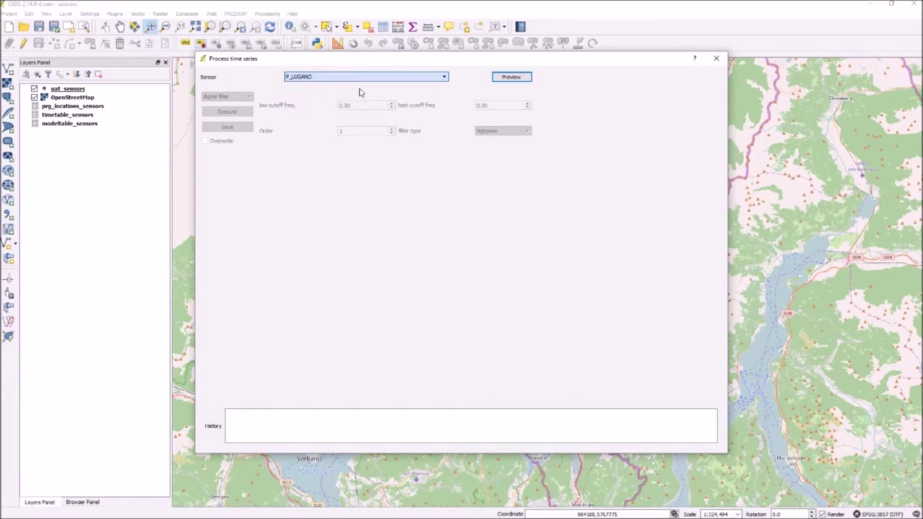
pyautogui.click(510, 78)
# - Examine the available processing methods and the parameters of digital filter, resample and subtract, plus the execute and save options
pyautogui.click(250, 97)
pyautogui.scroll(-3, 250, 114)
pyautogui.scroll(3, 249, 113)
pyautogui.scroll(-2, 249, 114)
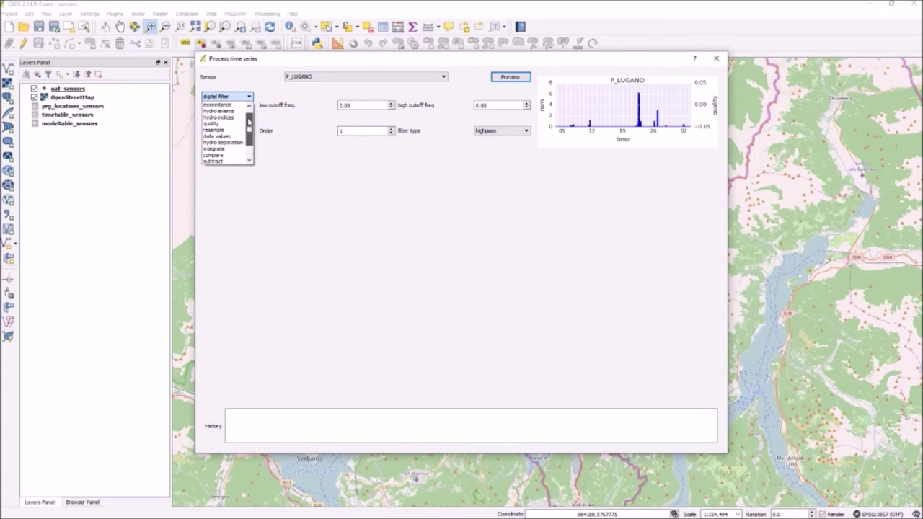
pyautogui.click(262, 99)
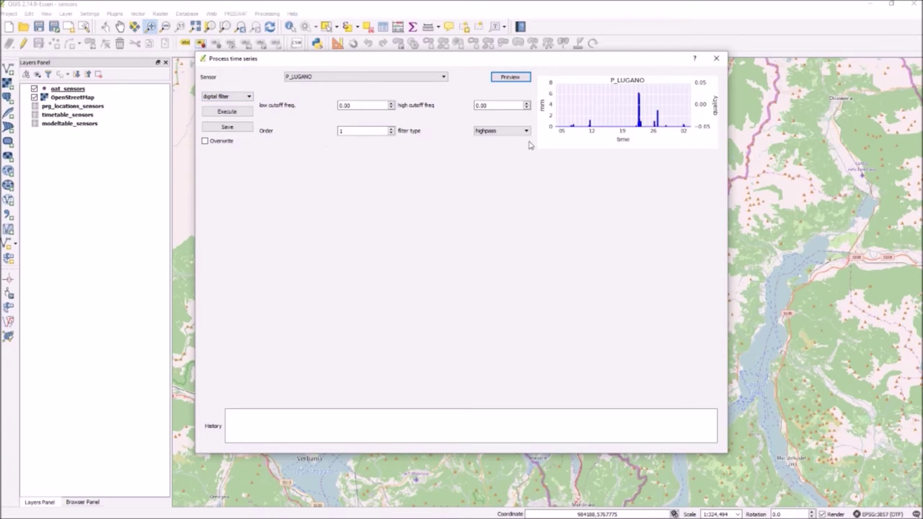
pyautogui.click(248, 96)
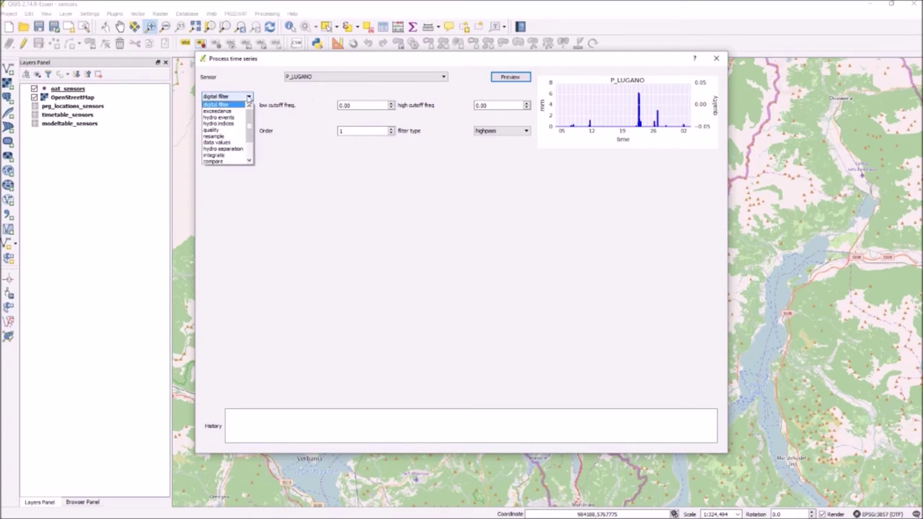
pyautogui.click(232, 137)
pyautogui.click(238, 96)
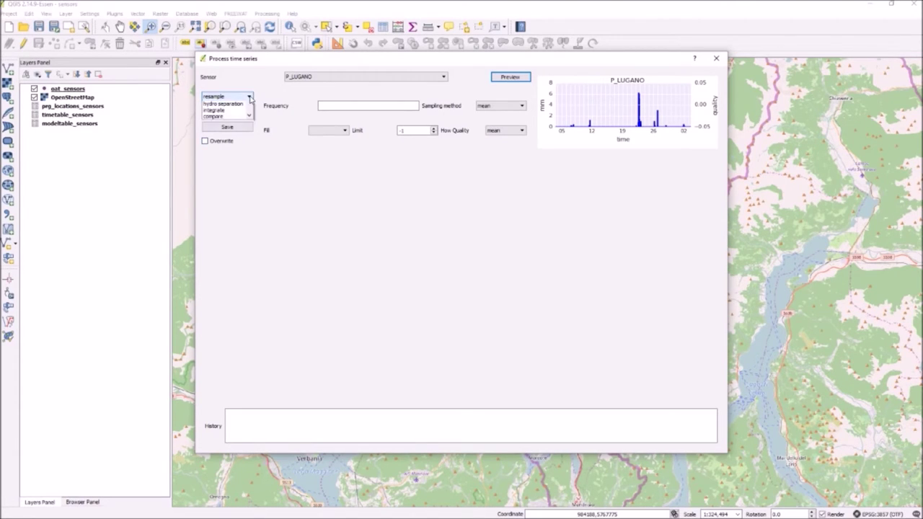
pyautogui.scroll(-2, 245, 142)
pyautogui.click(228, 142)
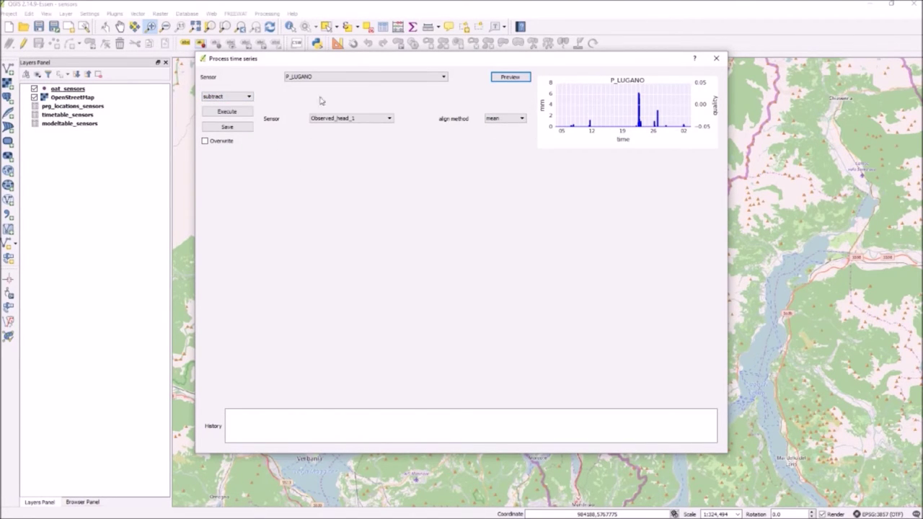
pyautogui.click(244, 114)
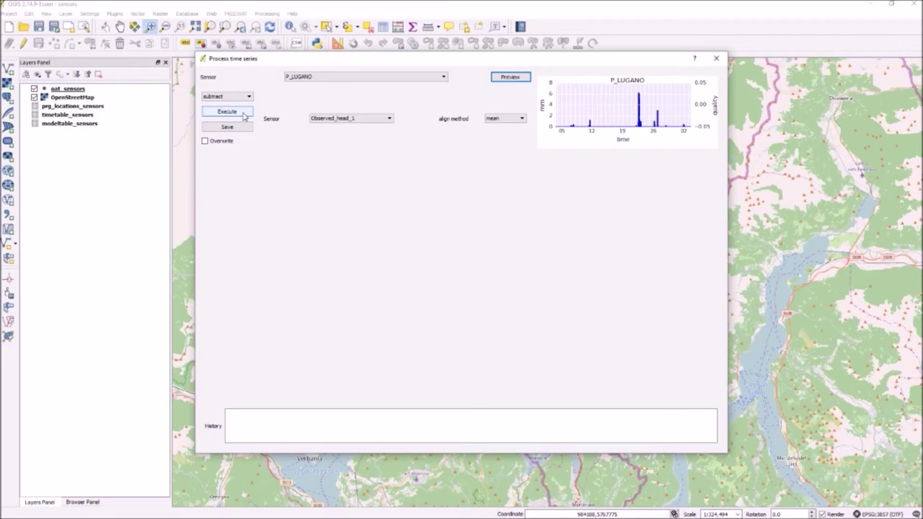
pyautogui.click(240, 128)
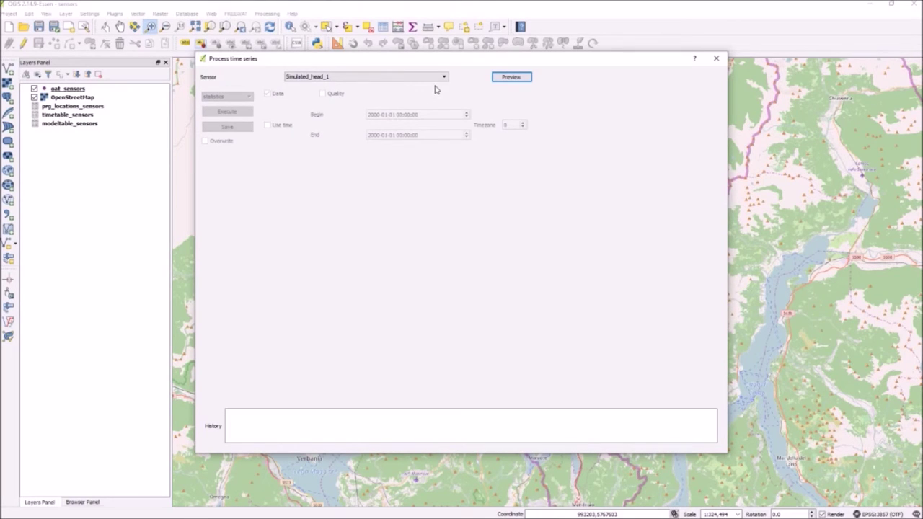
# - Load the P_LUGANO time series preview and choose the statistics process for it
pyautogui.click(440, 77)
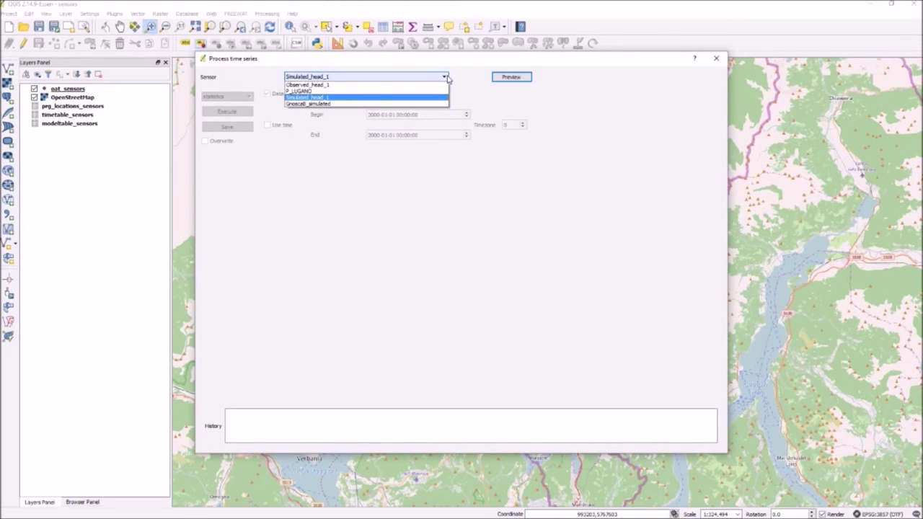
pyautogui.click(326, 91)
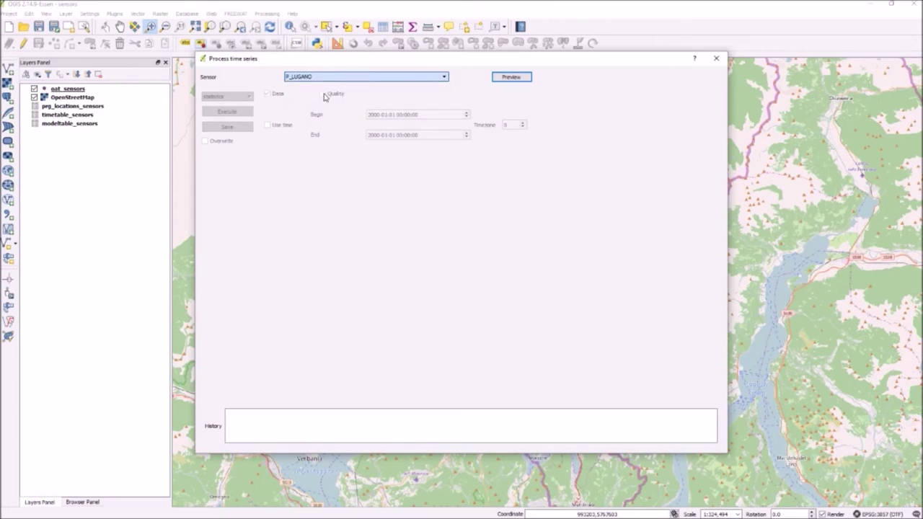
pyautogui.click(511, 78)
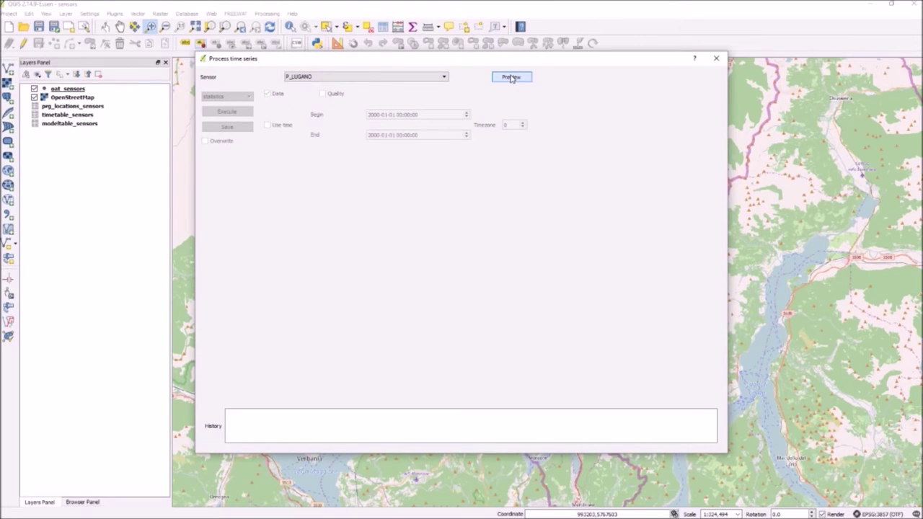
pyautogui.click(227, 96)
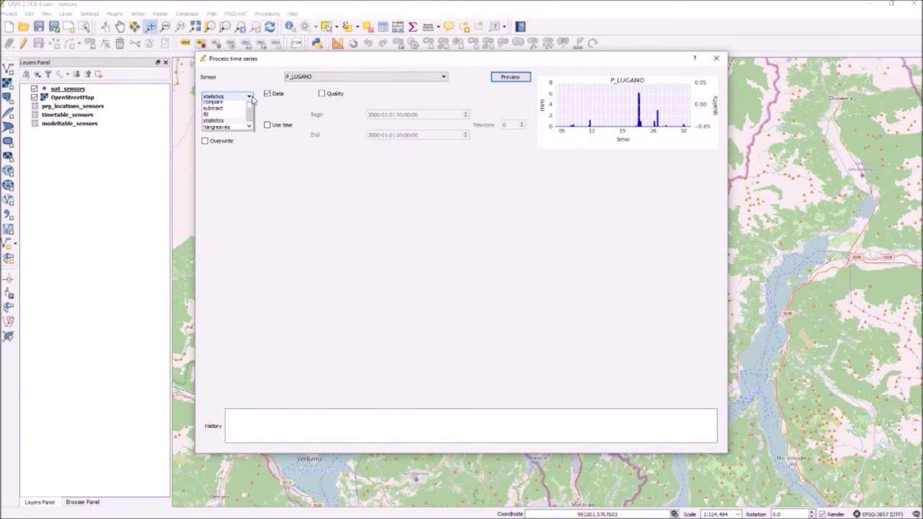
pyautogui.click(214, 149)
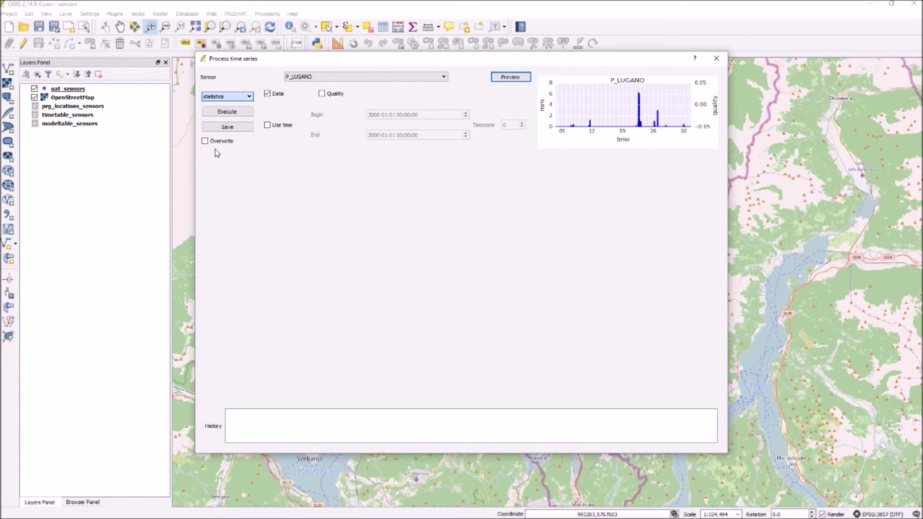
# - Fill the missing data of P_LUGANO using the time method with 0 consecutive no-data values allowed
pyautogui.click(369, 119)
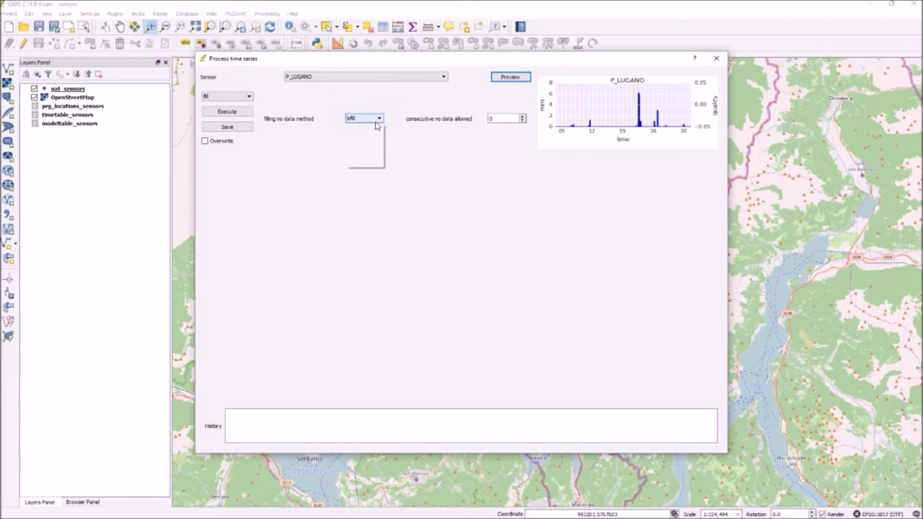
pyautogui.click(368, 143)
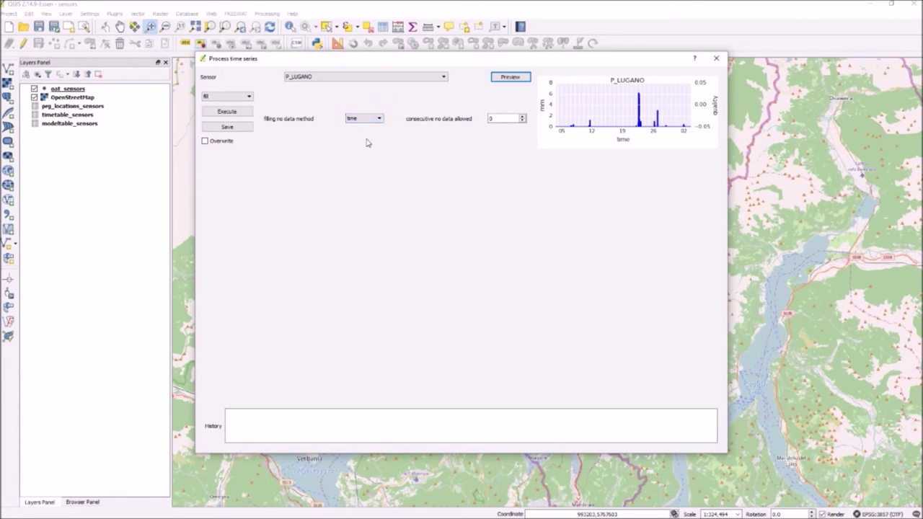
pyautogui.click(495, 118)
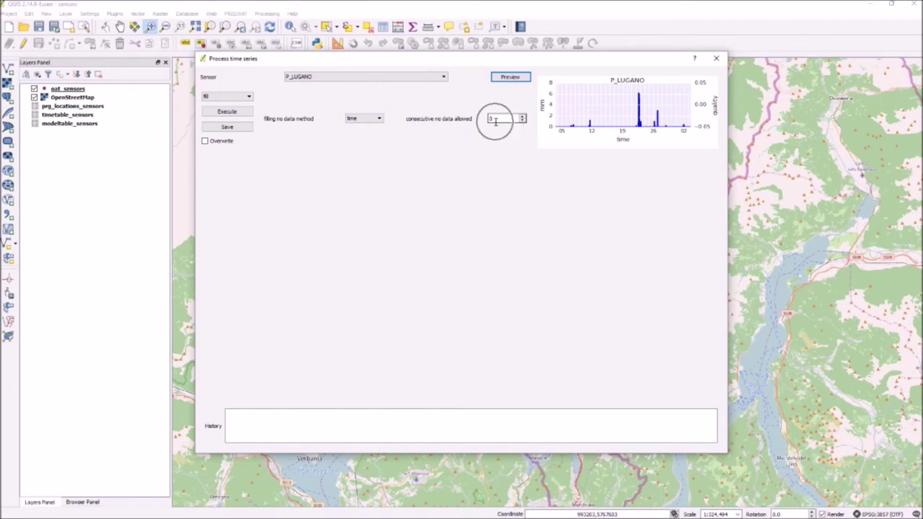
pyautogui.click(238, 114)
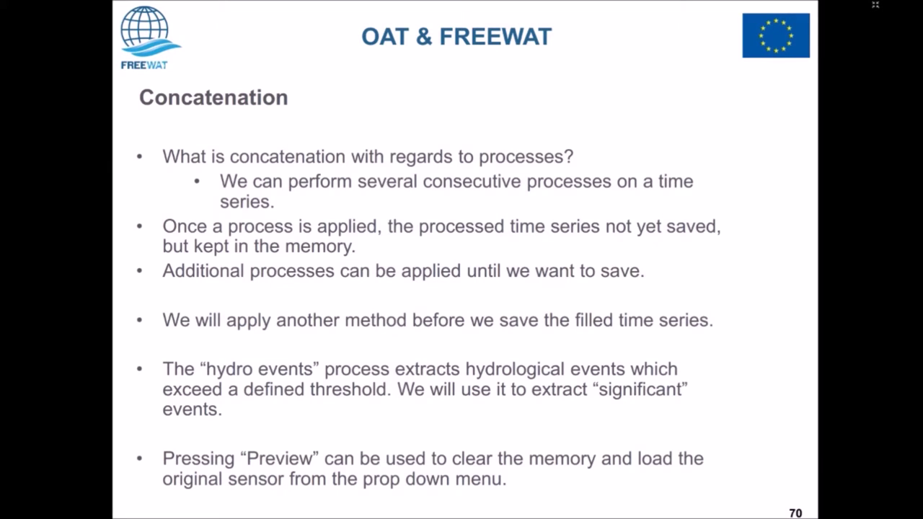
pyautogui.press('Right')
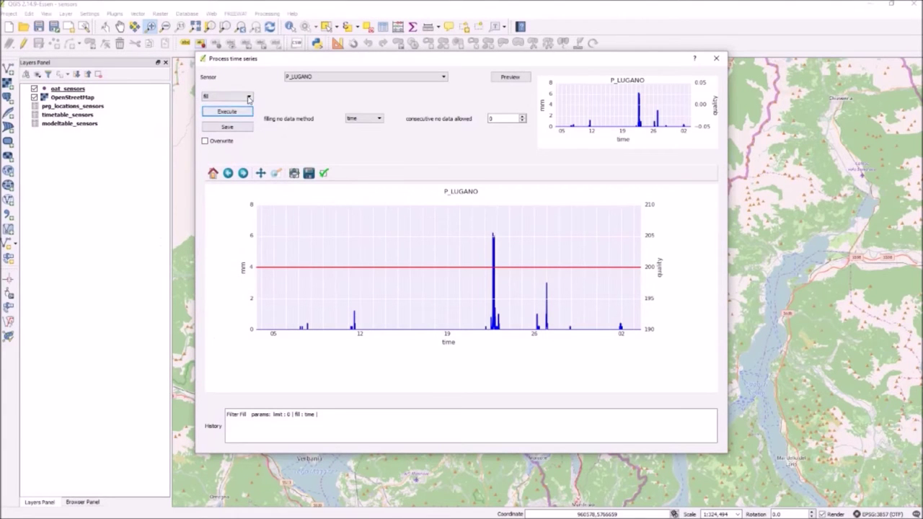
# - Choose the hydro events process and set days prior to the peak, days following the peak and minimum days between peaks to 1
pyautogui.click(246, 97)
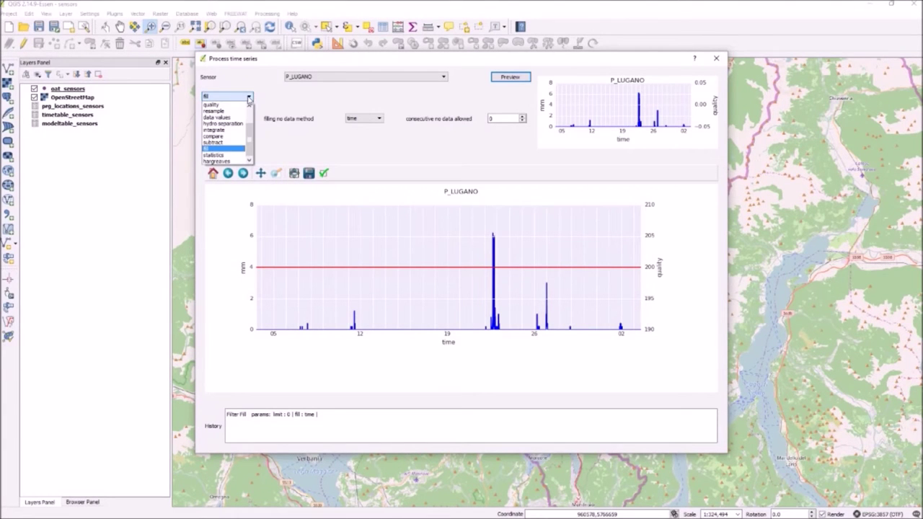
pyautogui.scroll(2, 251, 124)
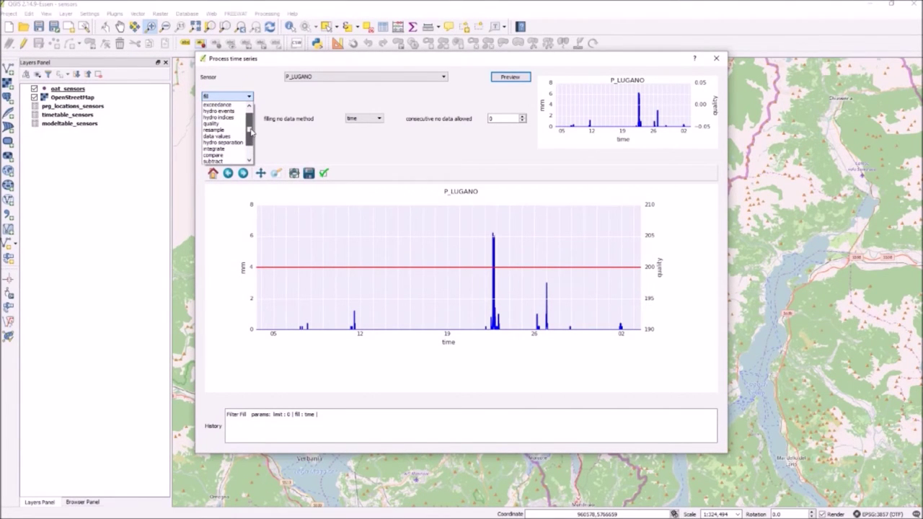
pyautogui.click(227, 117)
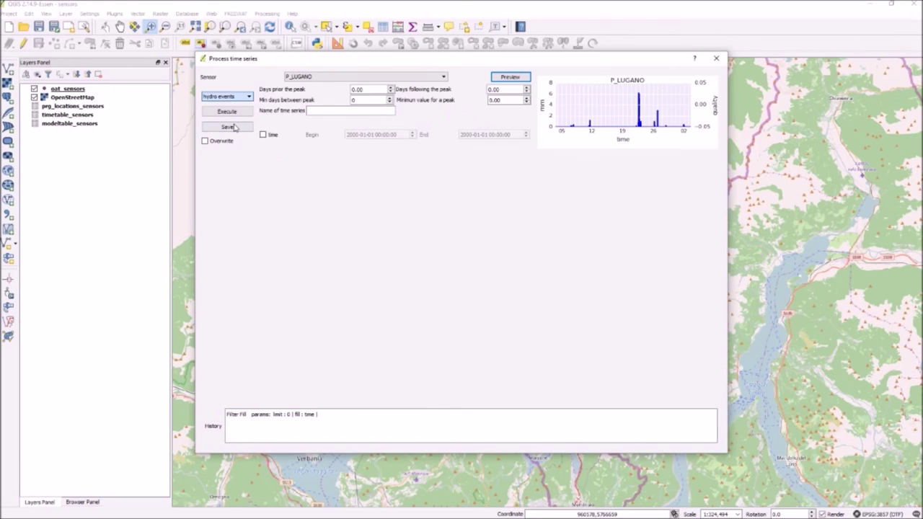
pyautogui.doubleClick(353, 89)
pyautogui.write('1')
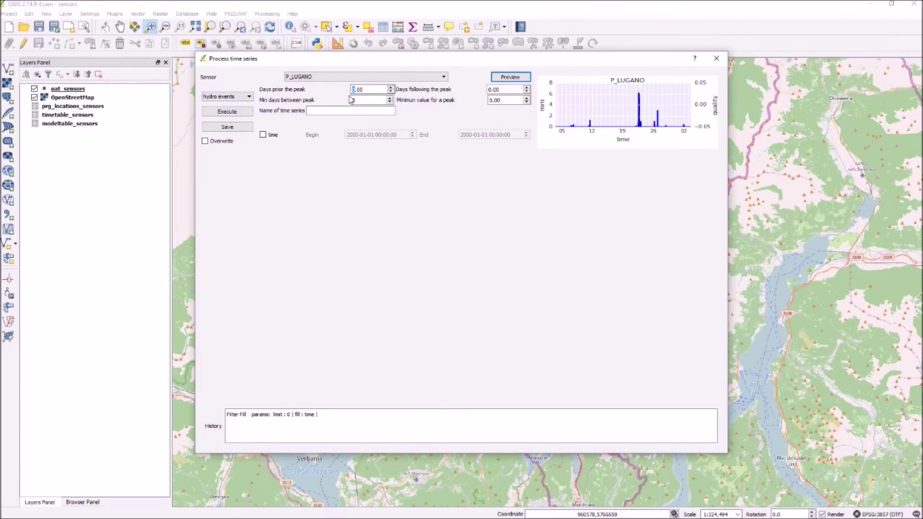
pyautogui.click(353, 100)
pyautogui.doubleClick(495, 89)
pyautogui.write('1')
# - Set the minimum peak value to 0.50, name the time series test1 and execute the hydro events extraction
pyautogui.click(498, 101)
pyautogui.doubleClick(497, 101)
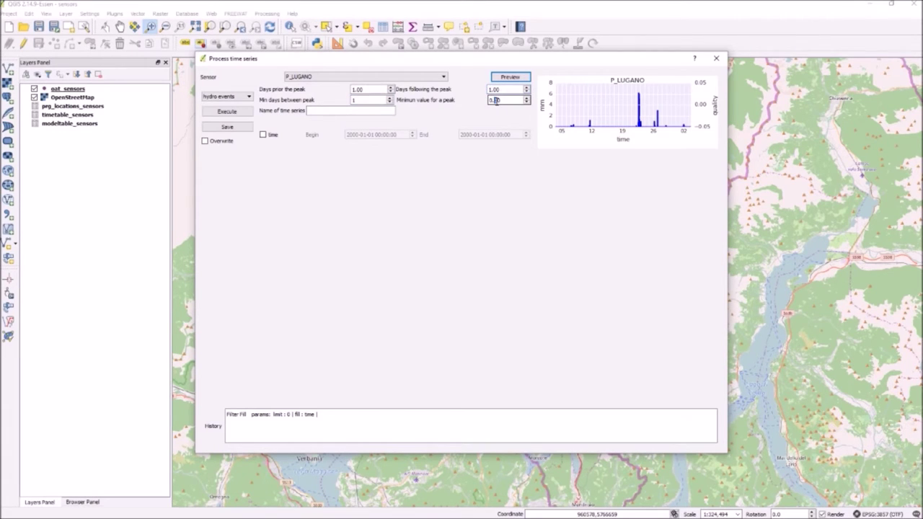
pyautogui.write('50')
pyautogui.click(353, 113)
pyautogui.write('test1')
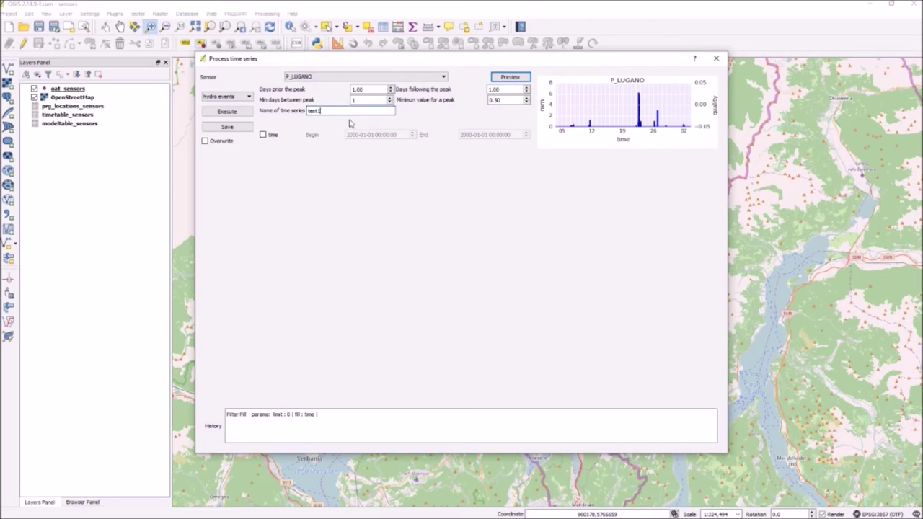
pyautogui.click(244, 114)
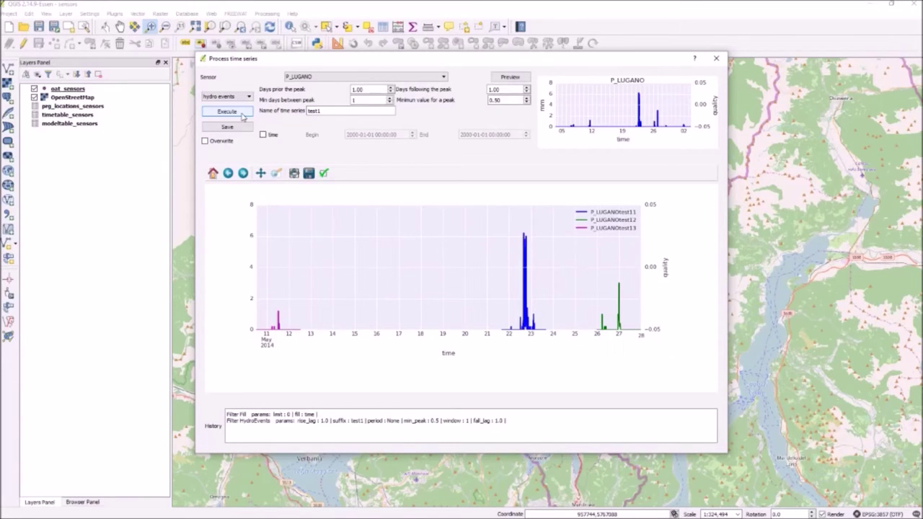
# - Save all three extracted event series, P_LUGANOtest11, P_LUGANOtest12 and P_LUGANOtest13, as new sensors under their suggested names
pyautogui.click(242, 129)
pyautogui.click(413, 218)
pyautogui.click(415, 257)
pyautogui.click(414, 296)
pyautogui.click(460, 341)
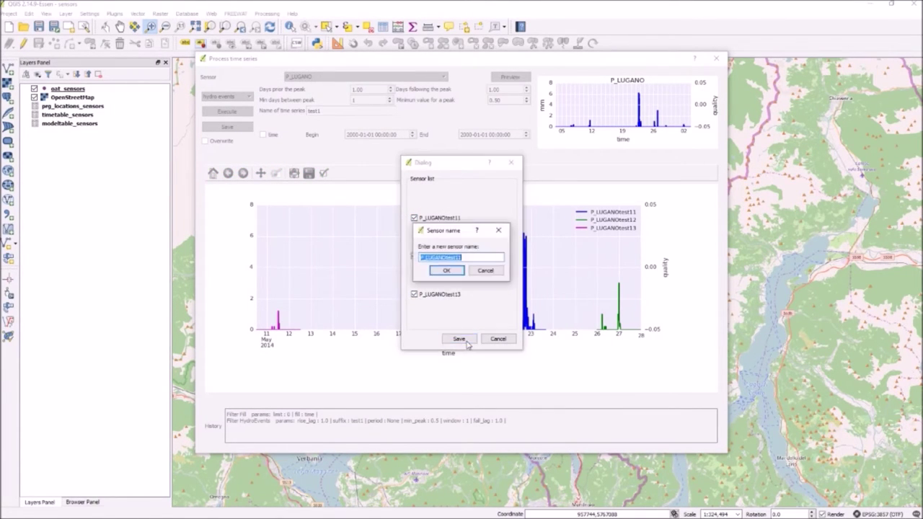
pyautogui.click(451, 272)
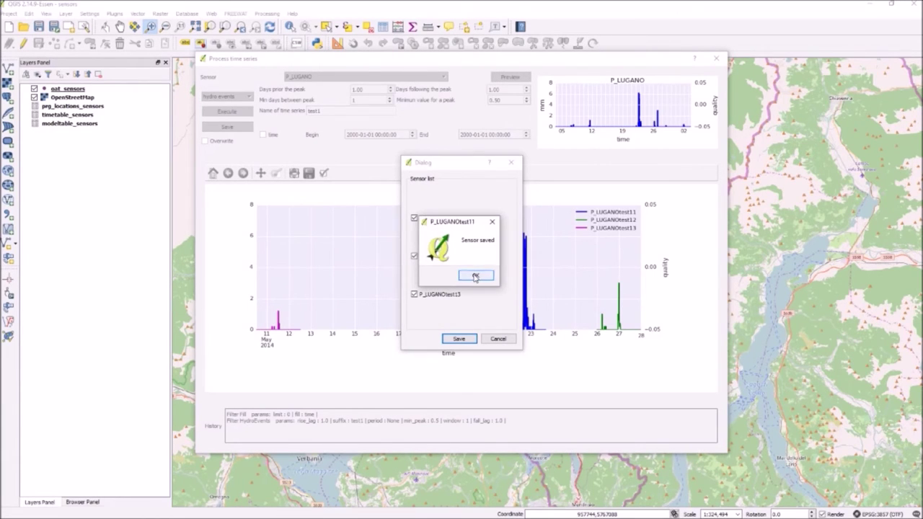
pyautogui.click(476, 275)
pyautogui.click(446, 268)
pyautogui.click(476, 275)
pyautogui.click(443, 269)
pyautogui.click(475, 275)
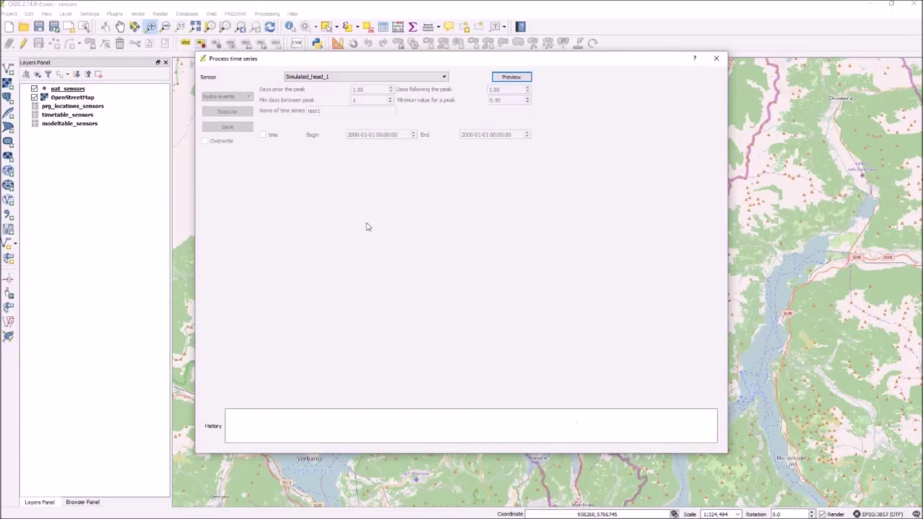
# - Select the P_LUGANOtest11 sensor for processing and preview its time series
pyautogui.click(445, 79)
pyautogui.click(356, 112)
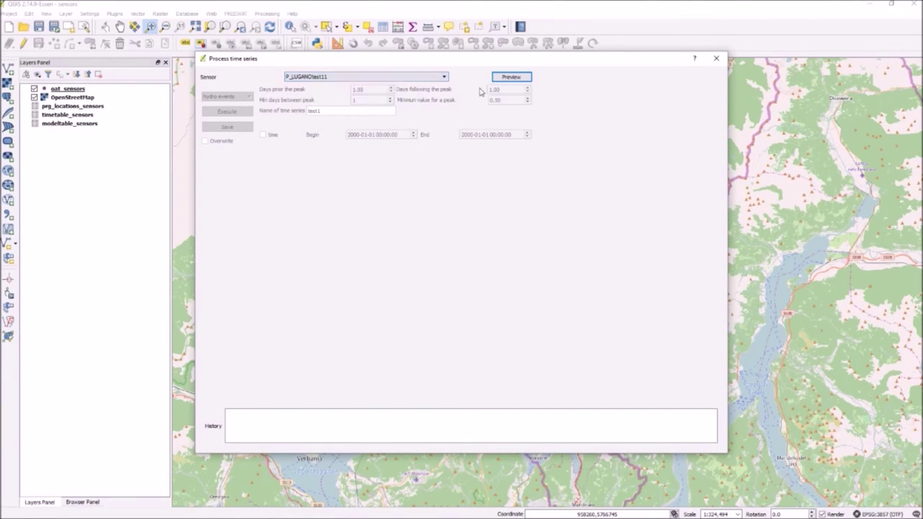
pyautogui.click(507, 77)
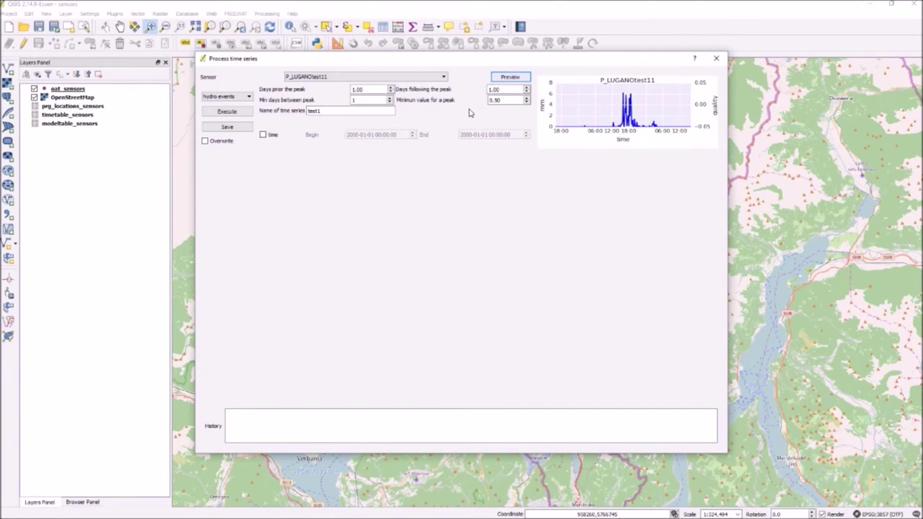
# - Run the statistics process on the data values of P_LUGANOtest11 without a time restriction
pyautogui.click(244, 96)
pyautogui.scroll(-2, 249, 124)
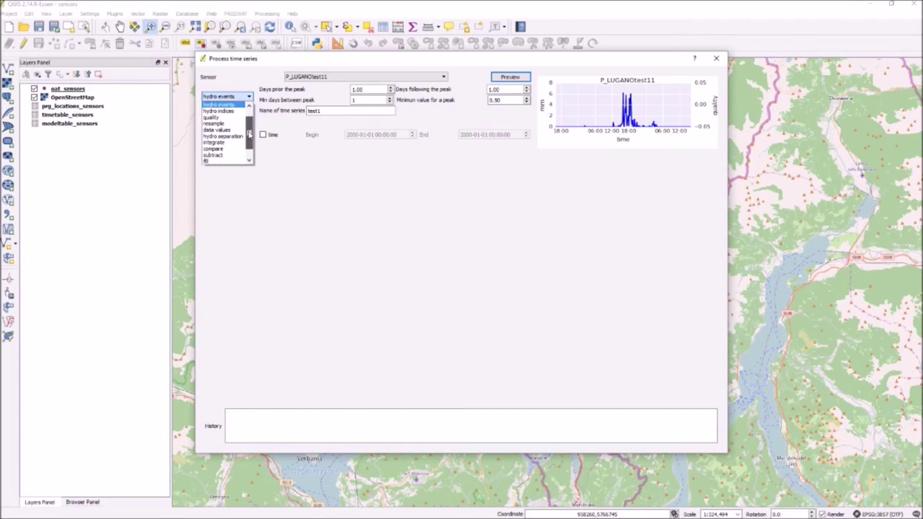
pyautogui.click(224, 156)
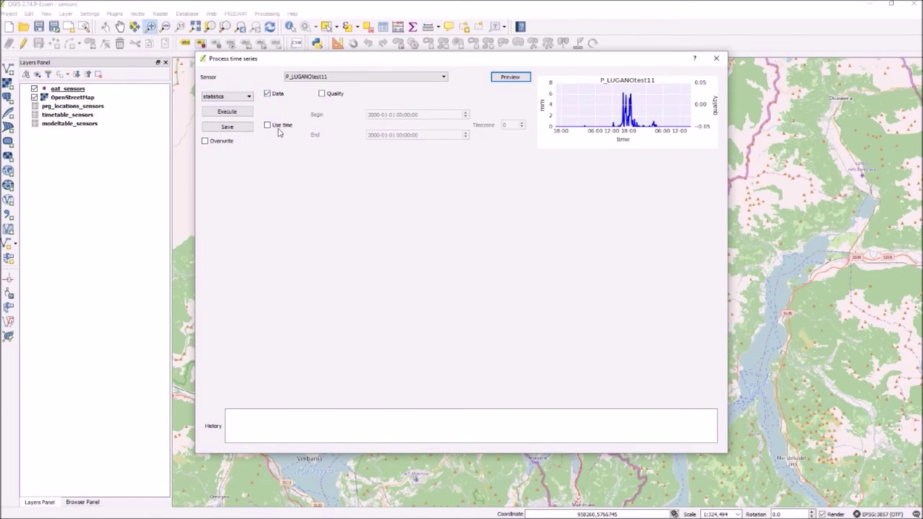
pyautogui.click(235, 114)
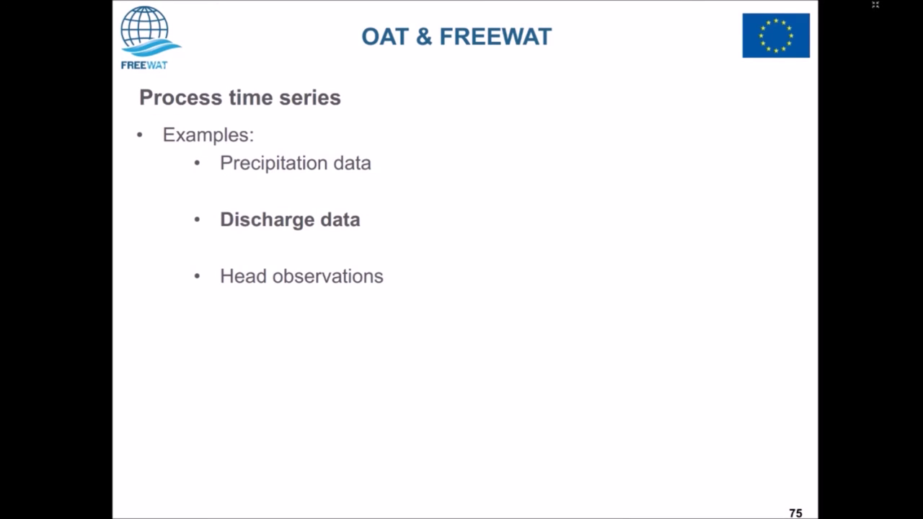
pyautogui.press('Right')
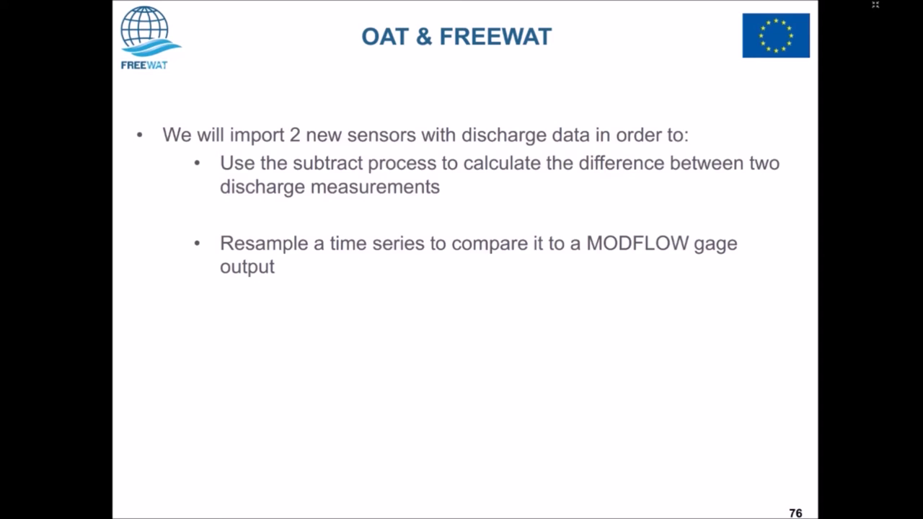
pyautogui.press('Right')
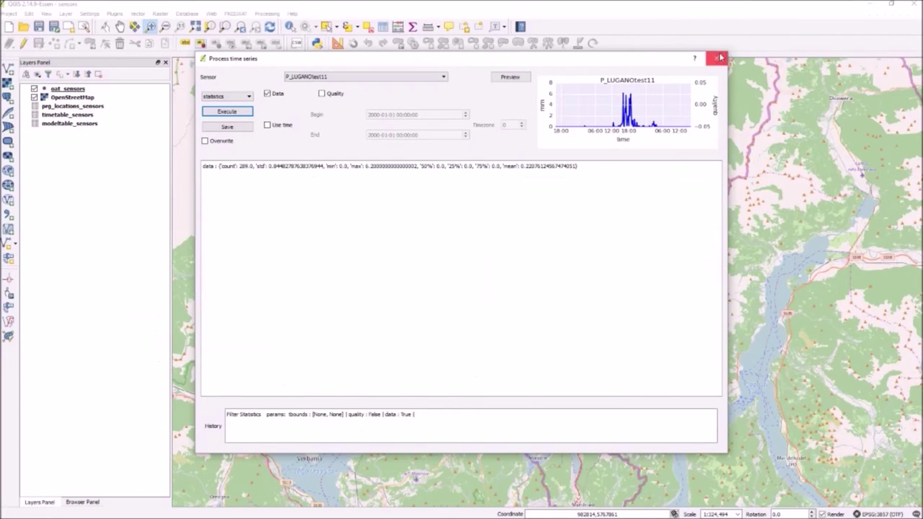
# - Close the Process time series dialog and open FREEWAT's OAT Add Time series tool
pyautogui.click(718, 57)
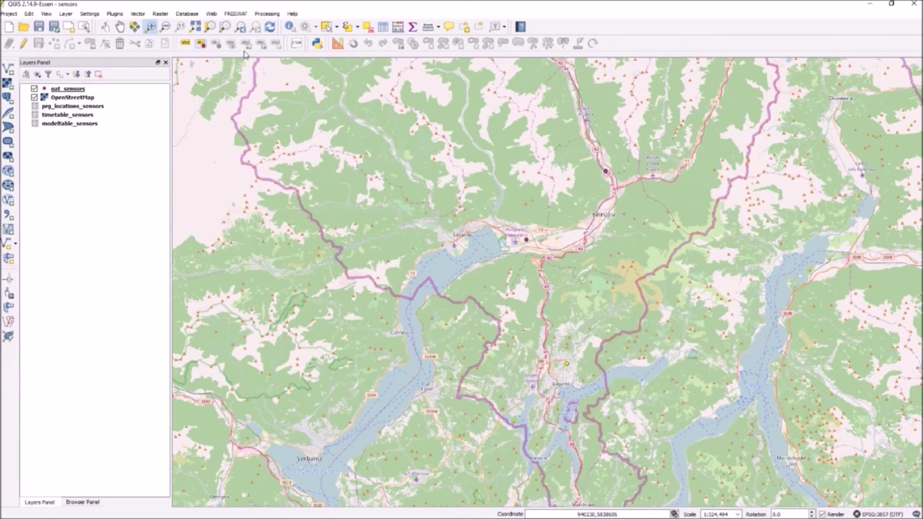
pyautogui.click(236, 14)
pyautogui.moveTo(315, 145)
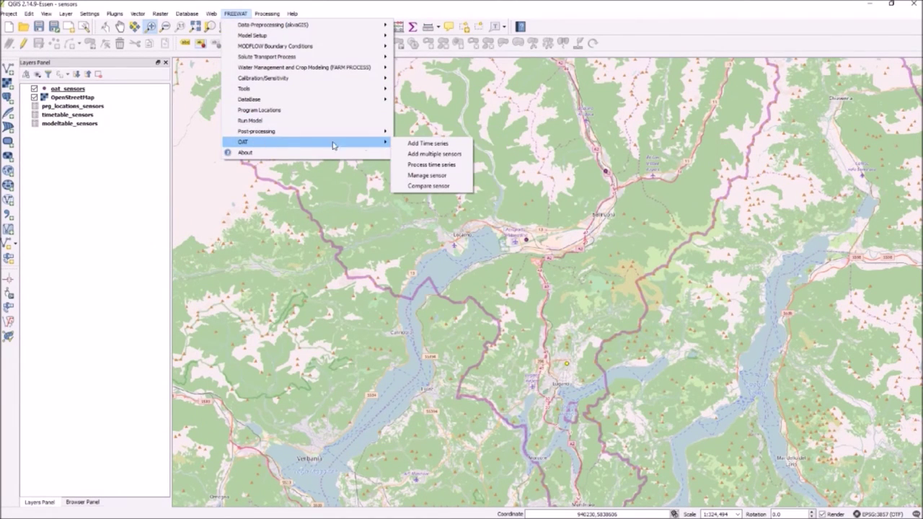
pyautogui.click(425, 143)
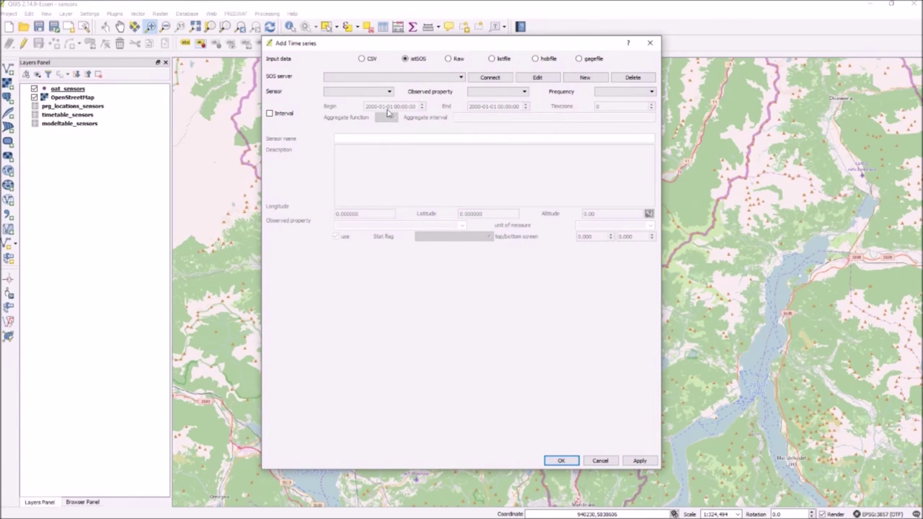
# - Choose CSV as the input data type and load Discharge_B.csv from the input_data folder
pyautogui.click(368, 60)
pyautogui.click(638, 77)
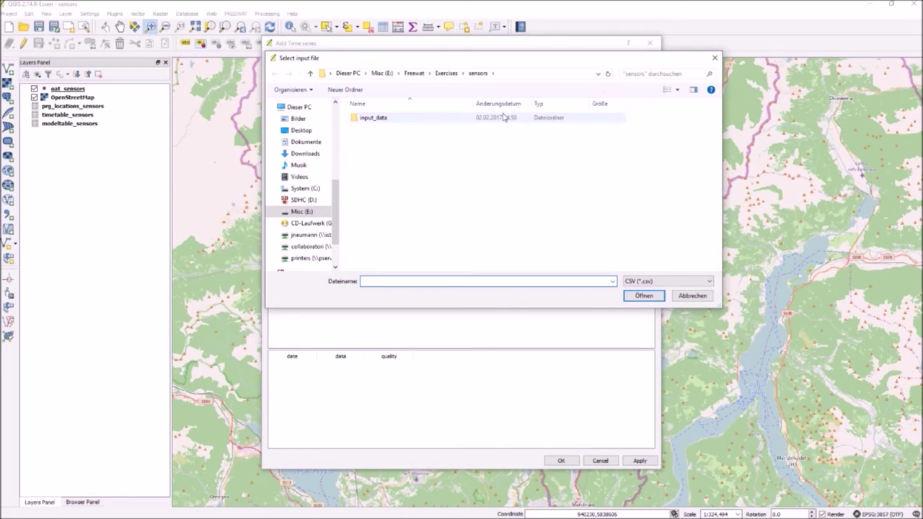
pyautogui.doubleClick(385, 119)
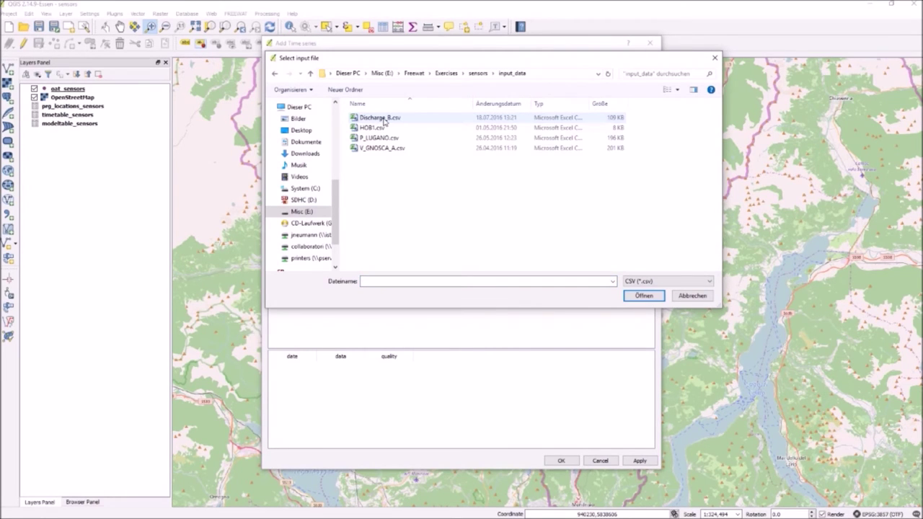
pyautogui.doubleClick(380, 118)
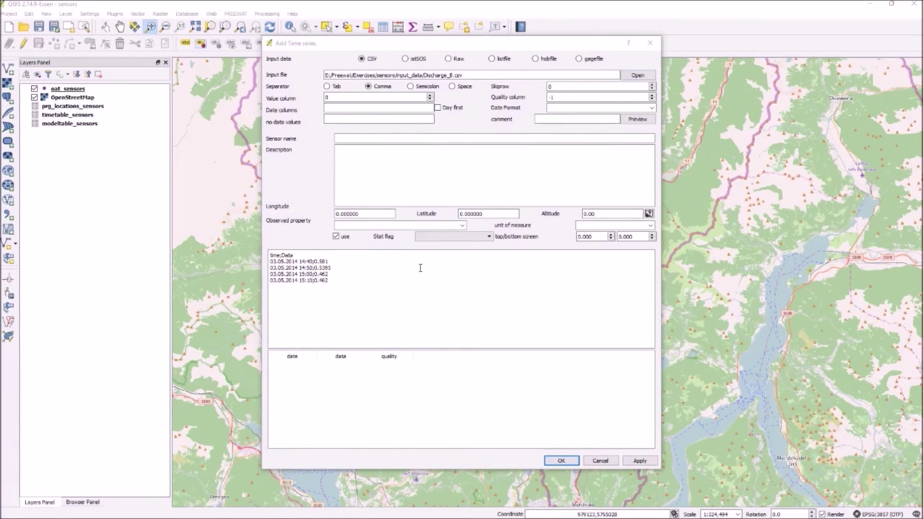
# - Configure the CSV import with semicolon separator, value column 1, date column 0, skiprow 1 and date format %d.%m.%Y %H:%M
pyautogui.click(411, 87)
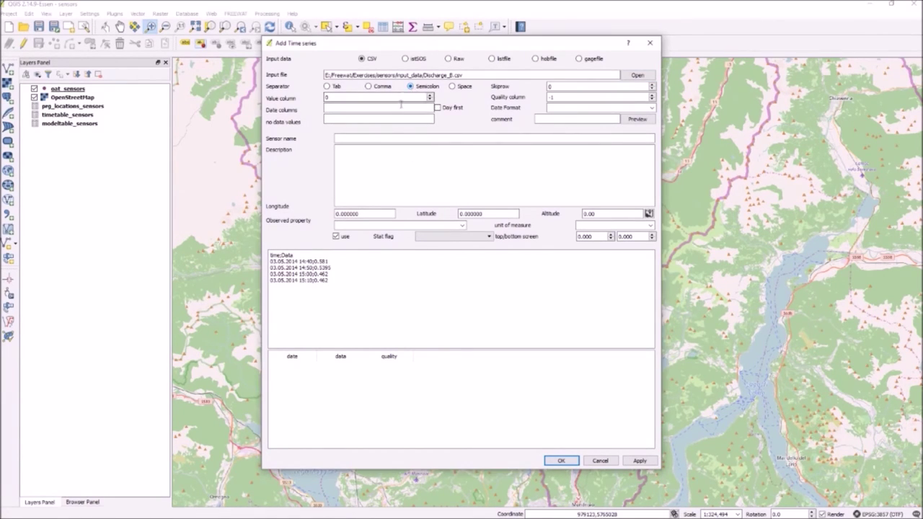
pyautogui.click(331, 108)
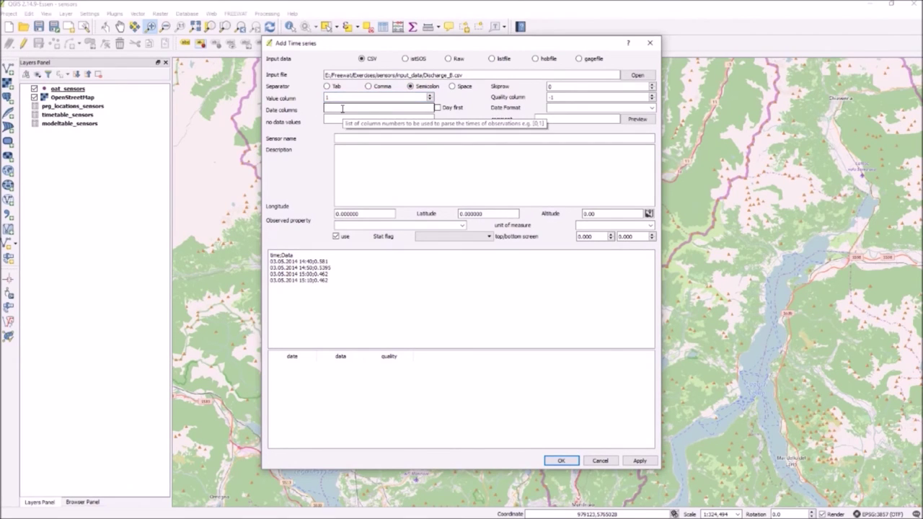
pyautogui.write('0')
pyautogui.press('Tab')
pyautogui.write('1')
pyautogui.click(551, 108)
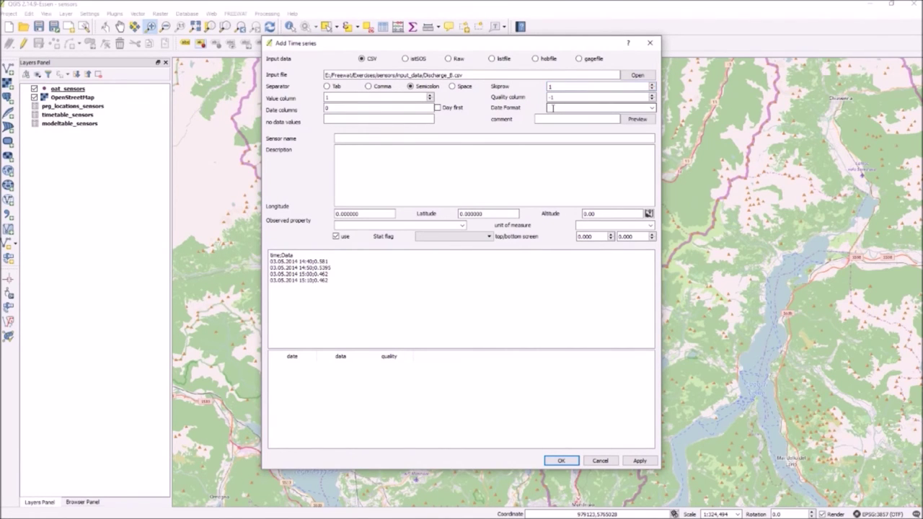
pyautogui.write('%d.%m.%Y %H:%M')
# - Name the sensor Discharge_B and set its longitude to 9.023161 and latitude to 46.239894
pyautogui.click(392, 136)
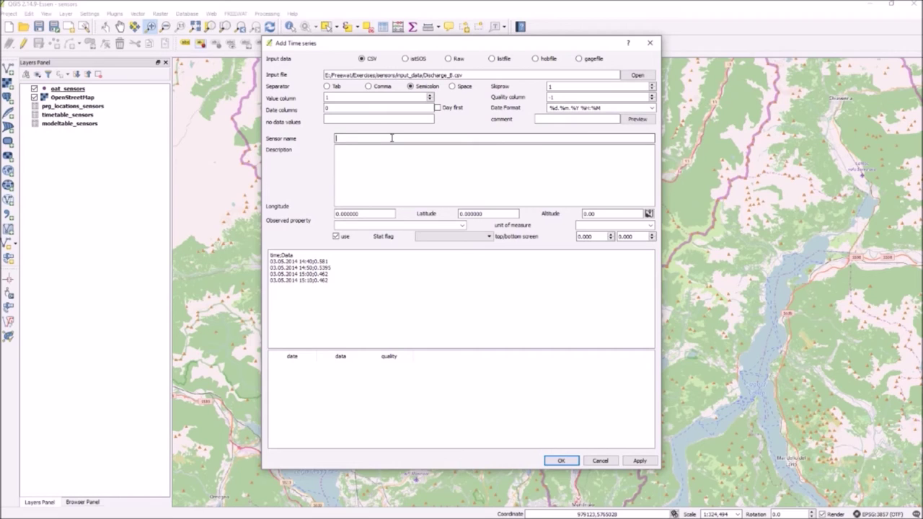
pyautogui.write('Discharge_B')
pyautogui.moveTo(371, 214); pyautogui.dragTo(323, 219)
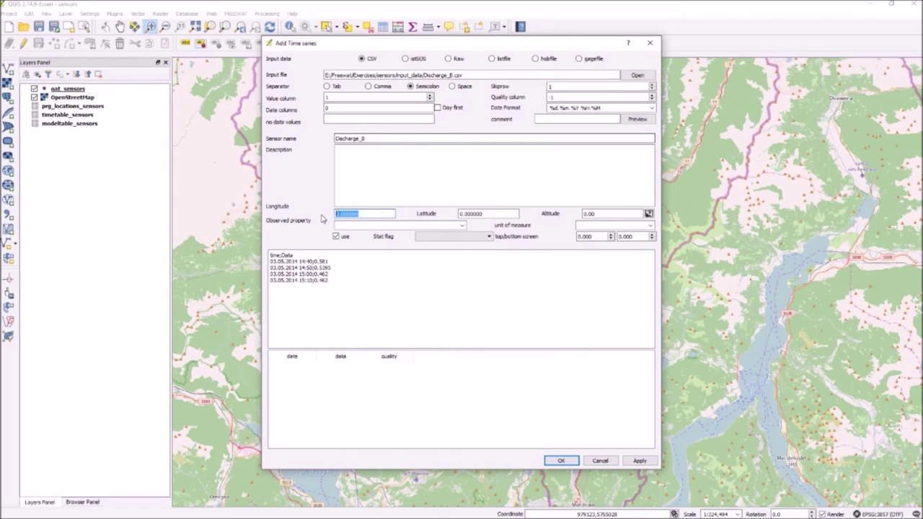
pyautogui.write('9.023161')
pyautogui.press('Tab')
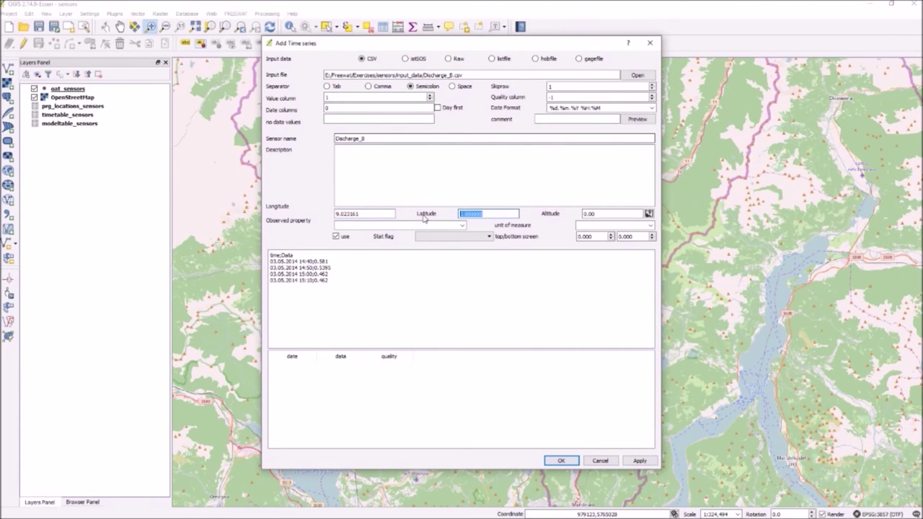
pyautogui.write('46.239894')
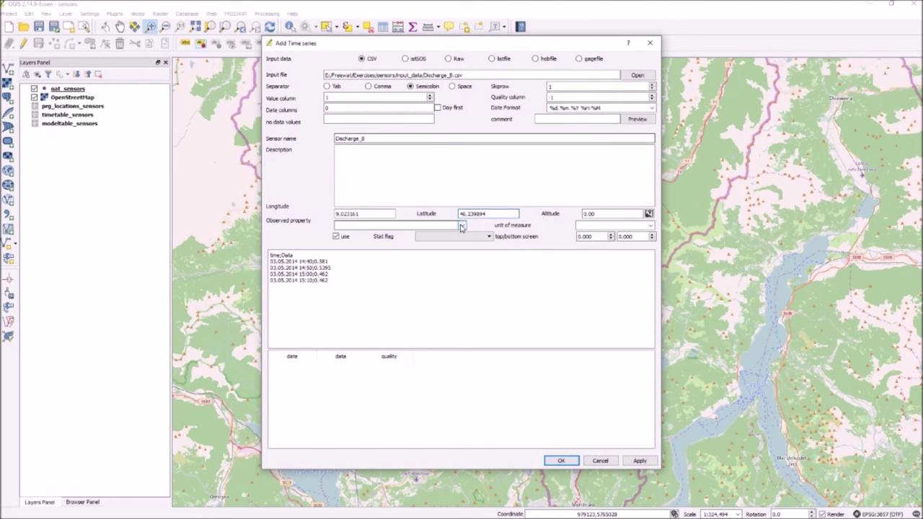
# - Set Discharge_B's observed property to water-discharge with unit m3/s, load the series and save the sensor
pyautogui.click(462, 226)
pyautogui.click(393, 280)
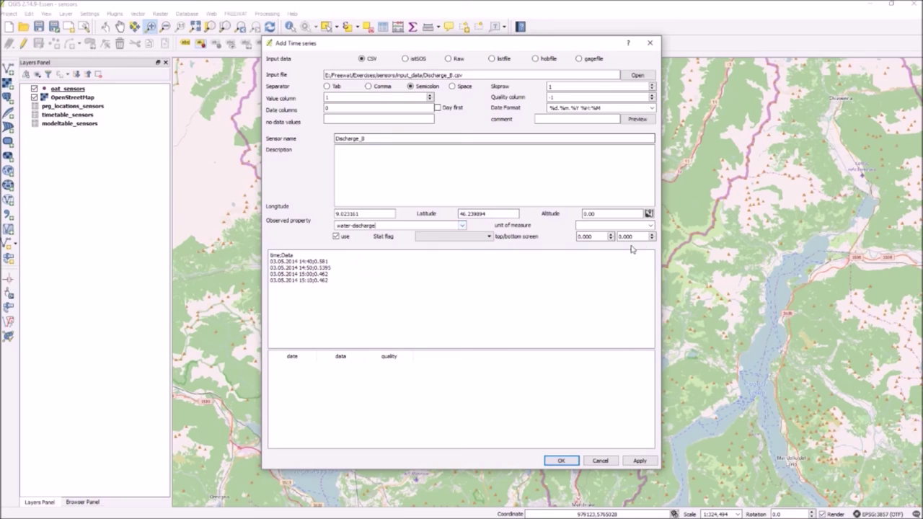
pyautogui.click(642, 225)
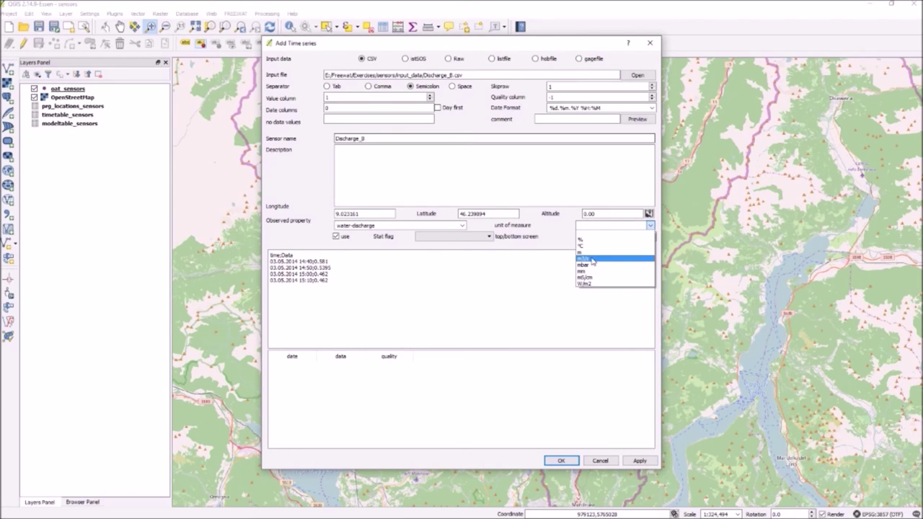
pyautogui.click(592, 259)
pyautogui.click(635, 462)
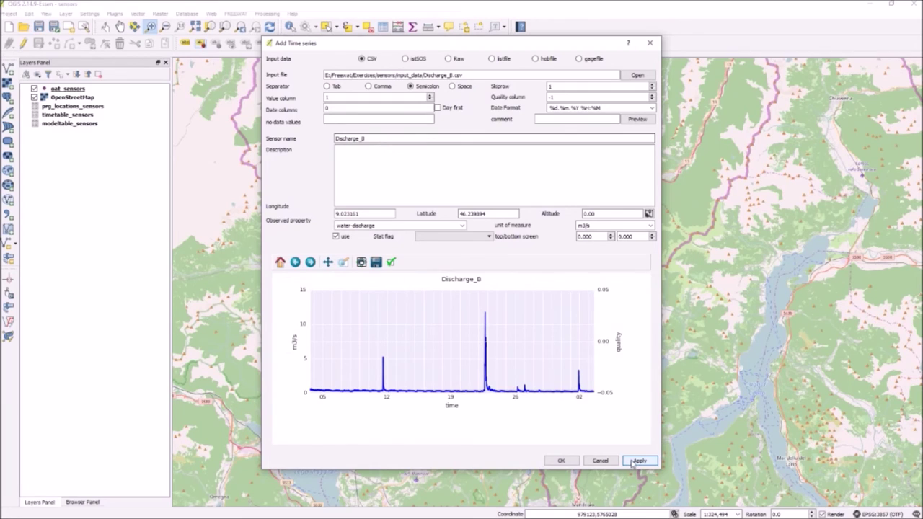
pyautogui.click(564, 461)
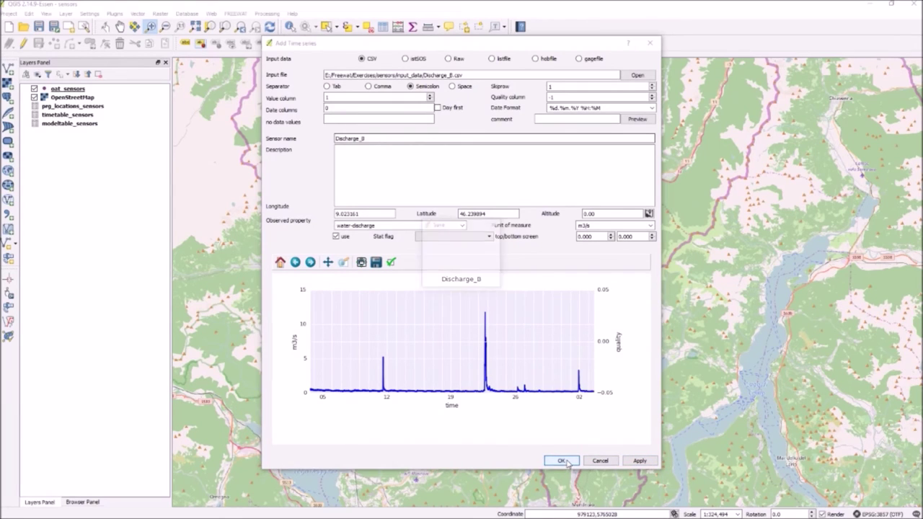
pyautogui.click(485, 279)
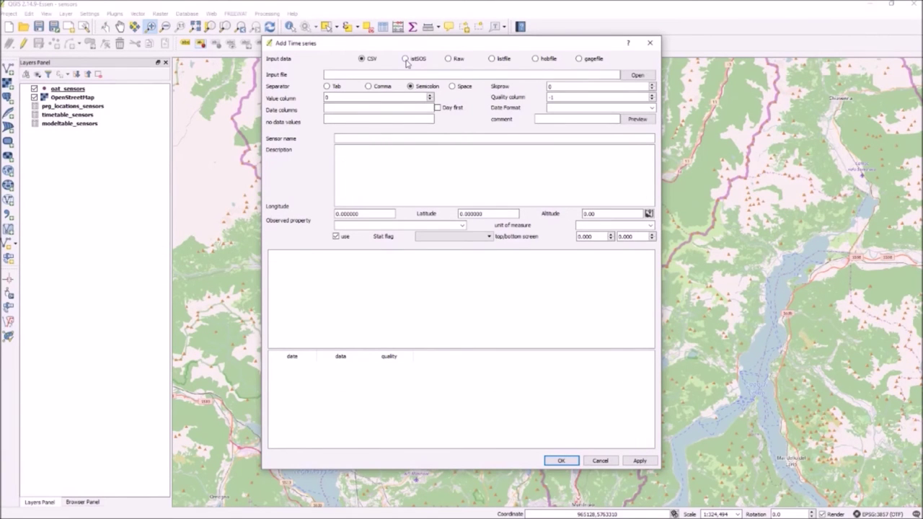
# - Switch the input data type to istSOS and connect to the istSOSdemo server
pyautogui.click(406, 59)
pyautogui.click(460, 77)
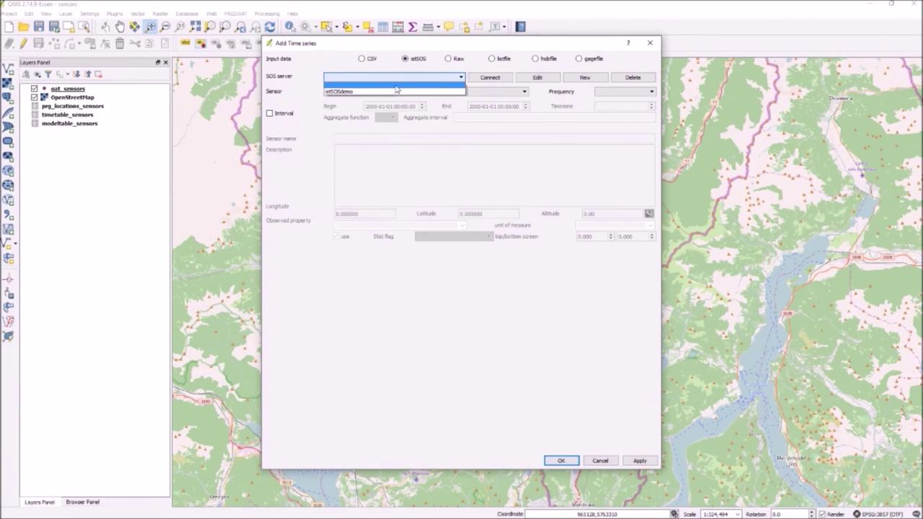
pyautogui.click(386, 91)
pyautogui.click(489, 80)
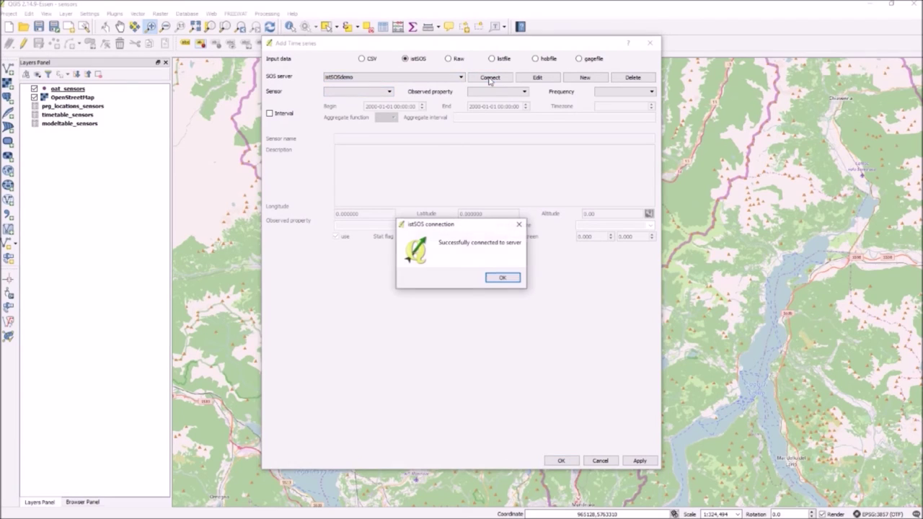
pyautogui.click(515, 282)
# - Load the V_GNOSCA sensor from the server with observed property discharge and frequency 10Min
pyautogui.click(389, 92)
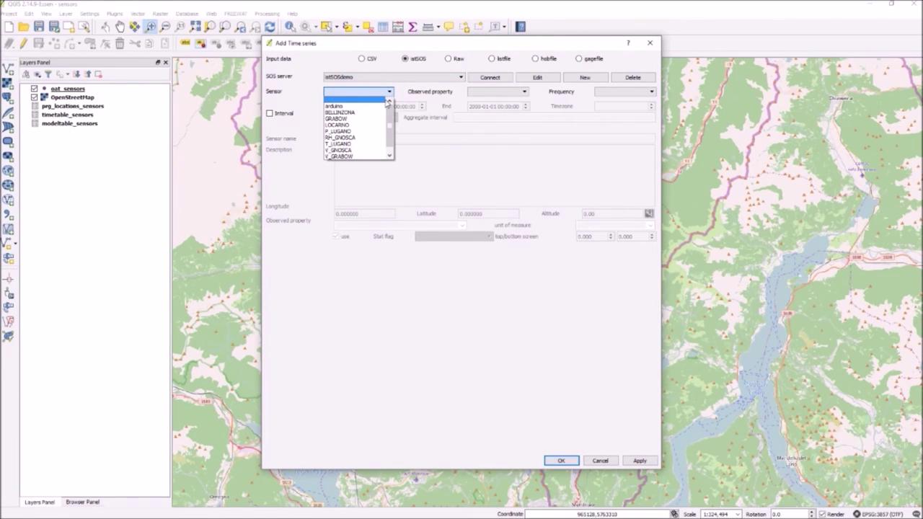
pyautogui.scroll(-1, 359, 138)
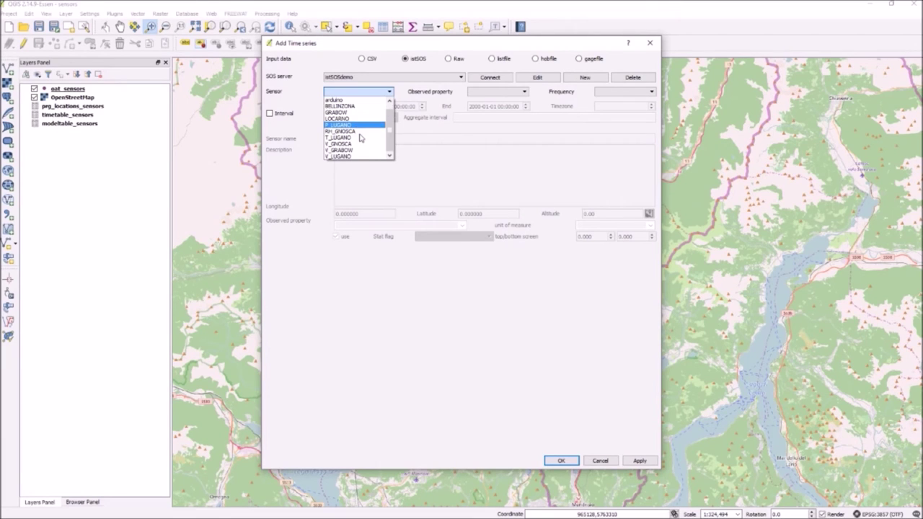
pyautogui.click(358, 145)
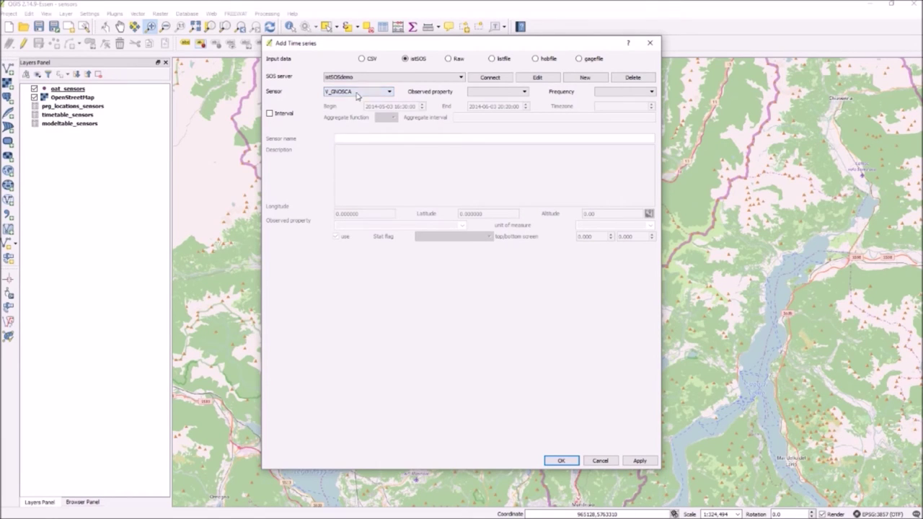
pyautogui.click(486, 95)
pyautogui.click(482, 106)
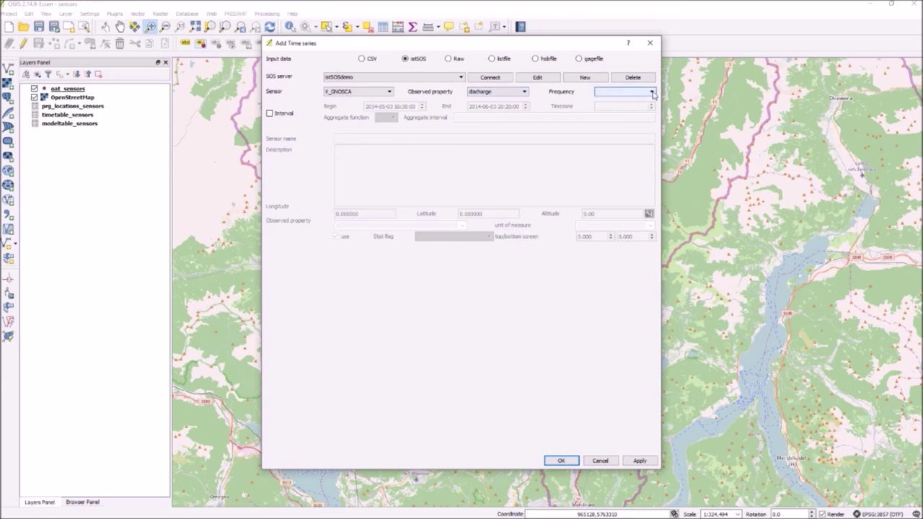
pyautogui.click(623, 94)
pyautogui.click(625, 107)
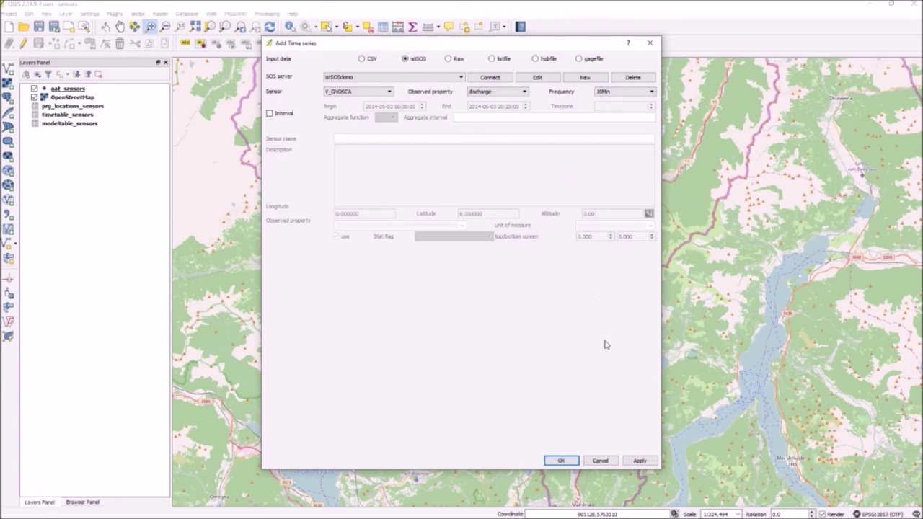
pyautogui.click(639, 462)
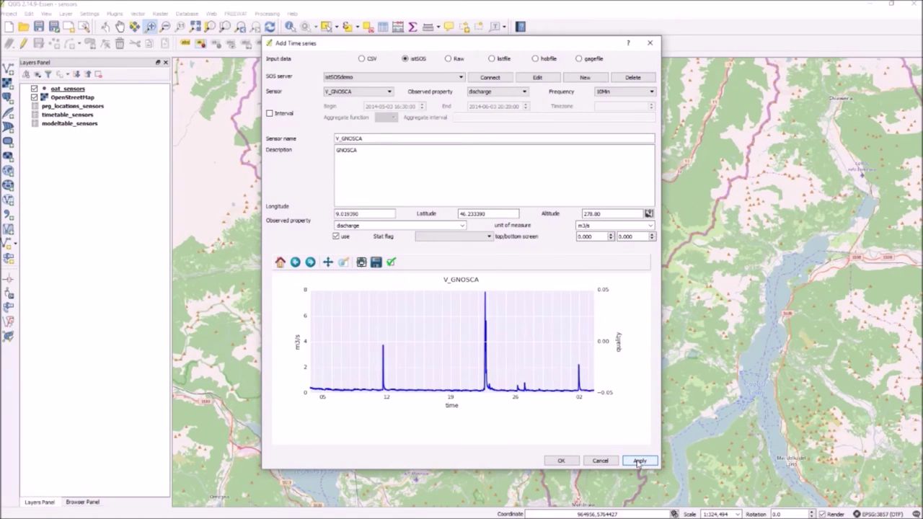
# - Rename the loaded sensor as Discharge_A and save it
pyautogui.doubleClick(365, 140)
pyautogui.write('D')
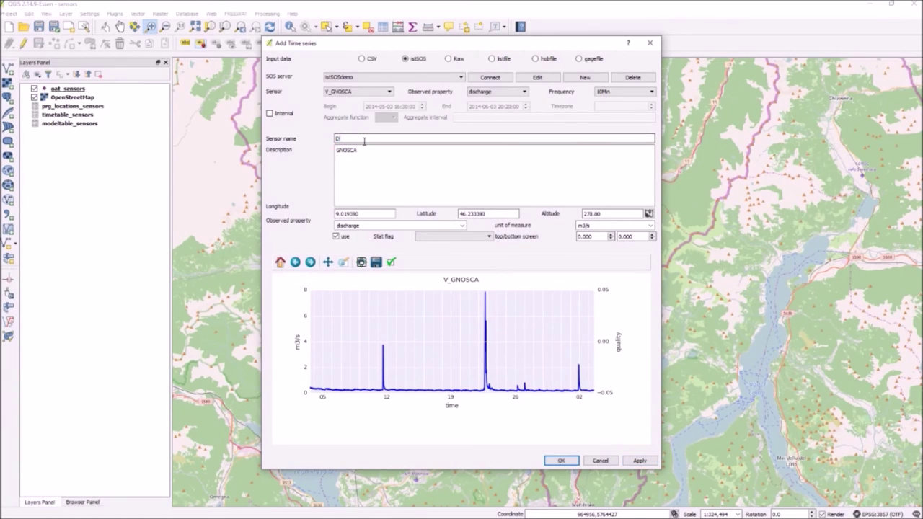
pyautogui.write('ischarge_A')
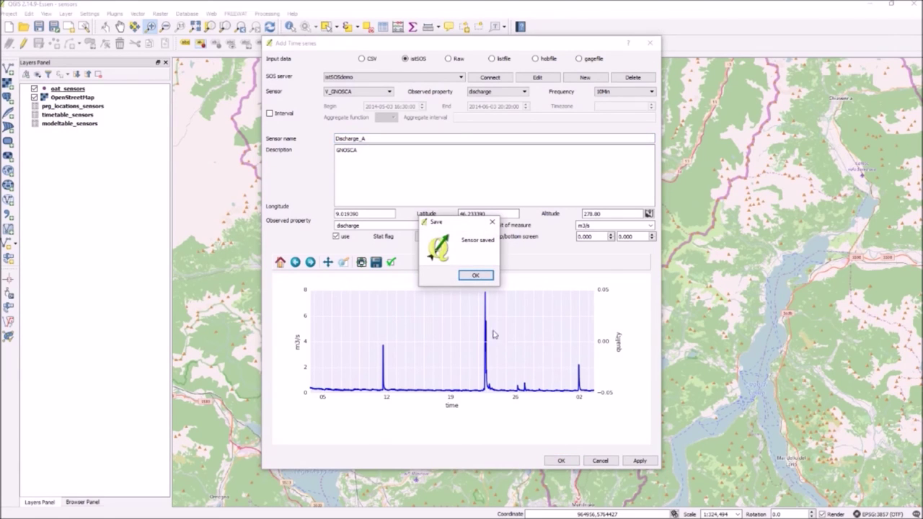
pyautogui.click(475, 276)
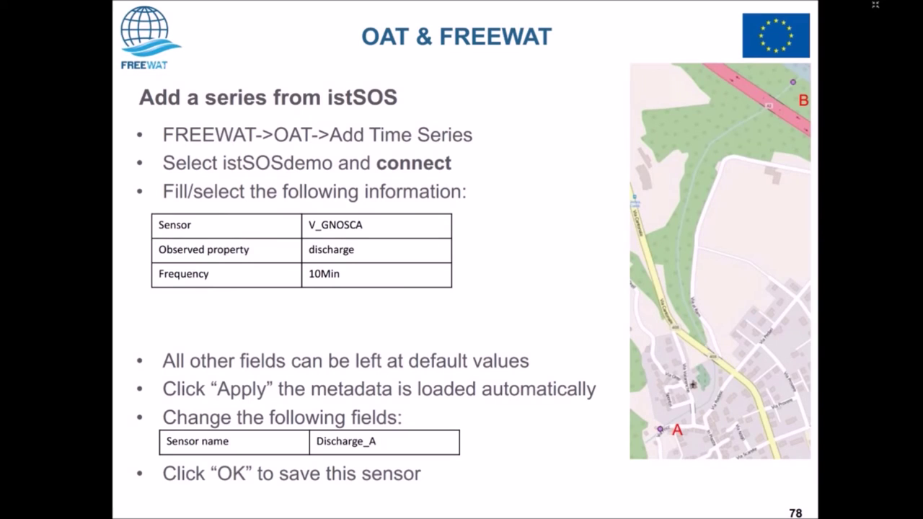
pyautogui.press('Right')
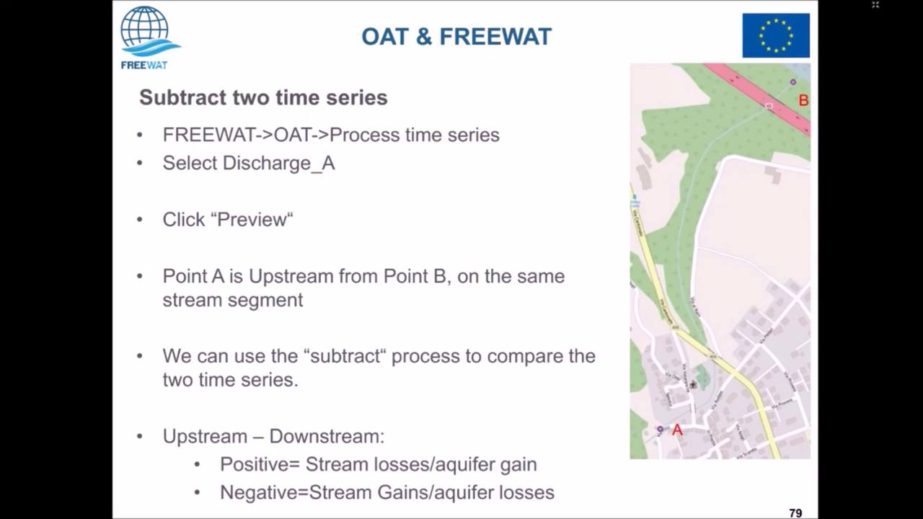
pyautogui.press('Right')
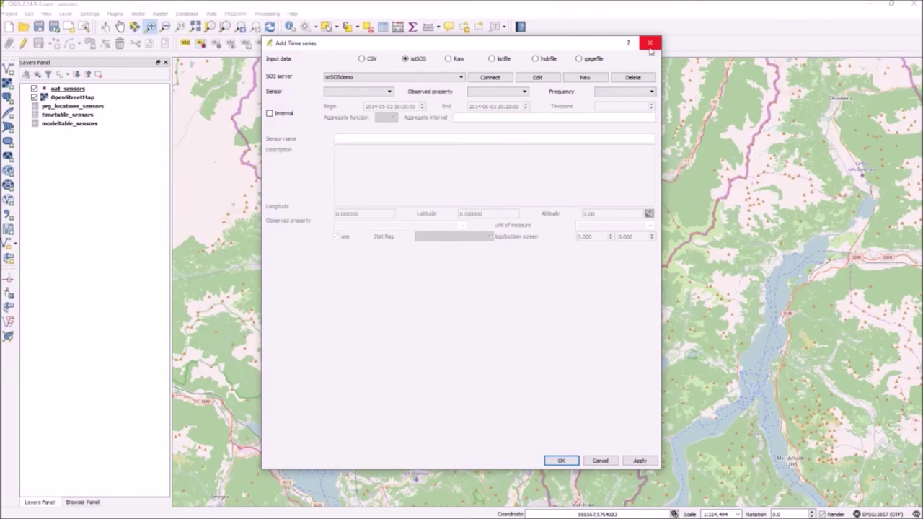
# - Close the Add Time series dialog and open FREEWAT's OAT Process time series tool
pyautogui.click(651, 45)
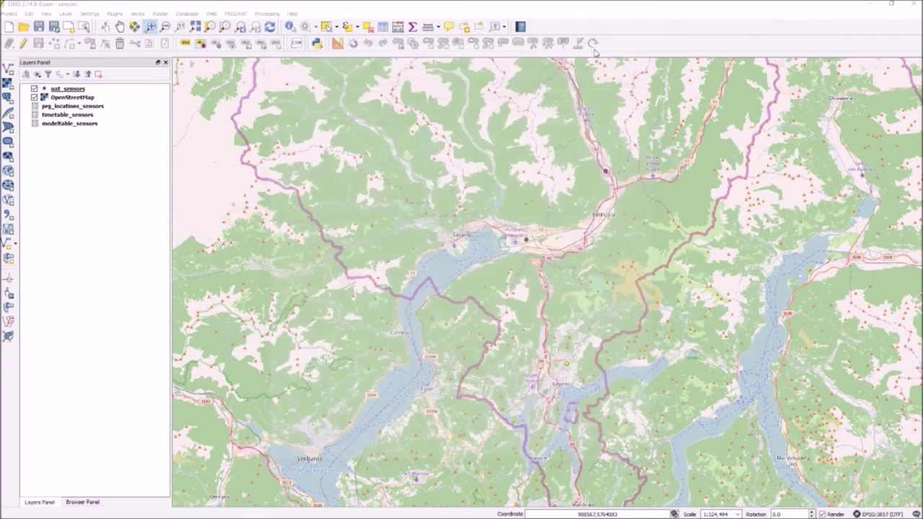
pyautogui.click(235, 13)
pyautogui.moveTo(245, 143)
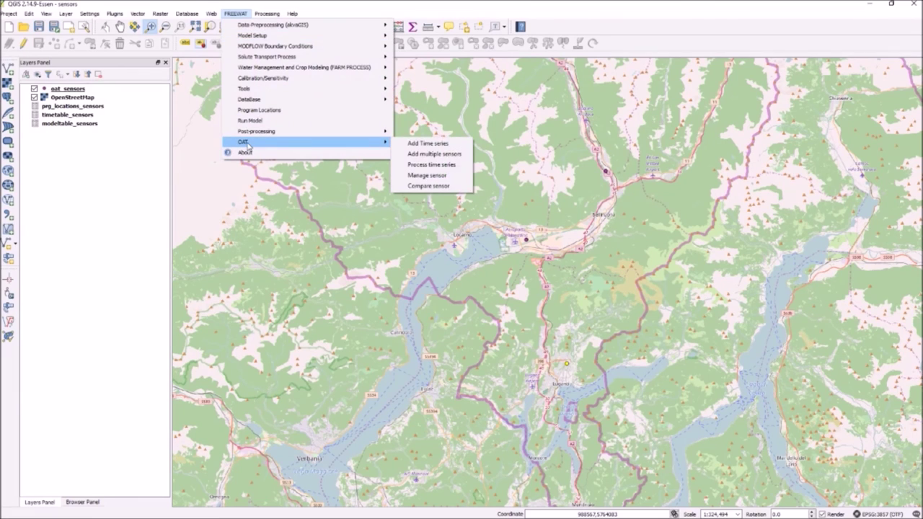
pyautogui.click(426, 165)
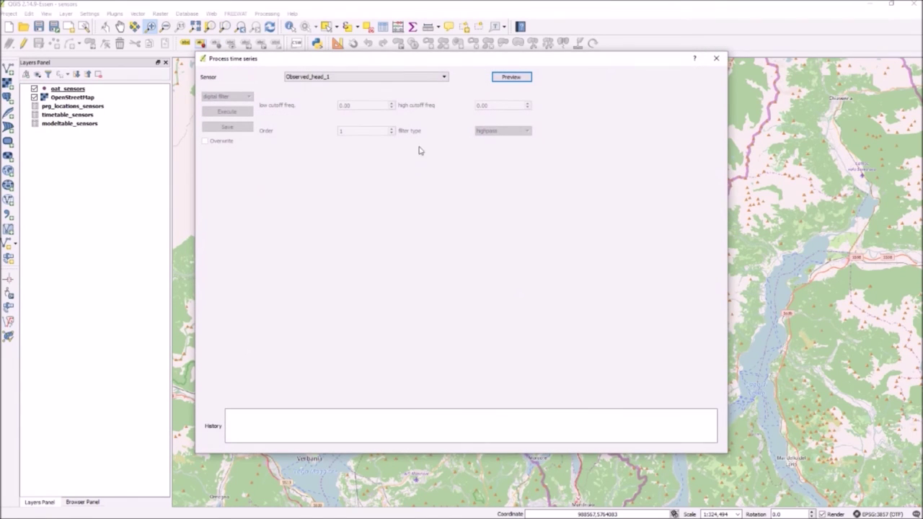
# - Choose Discharge_A as the sensor to process and preview its time series
pyautogui.click(443, 77)
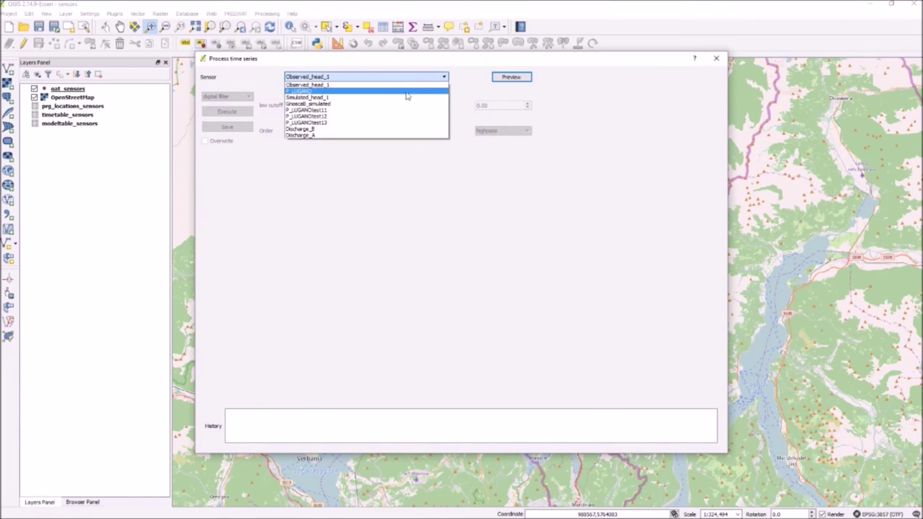
pyautogui.click(340, 136)
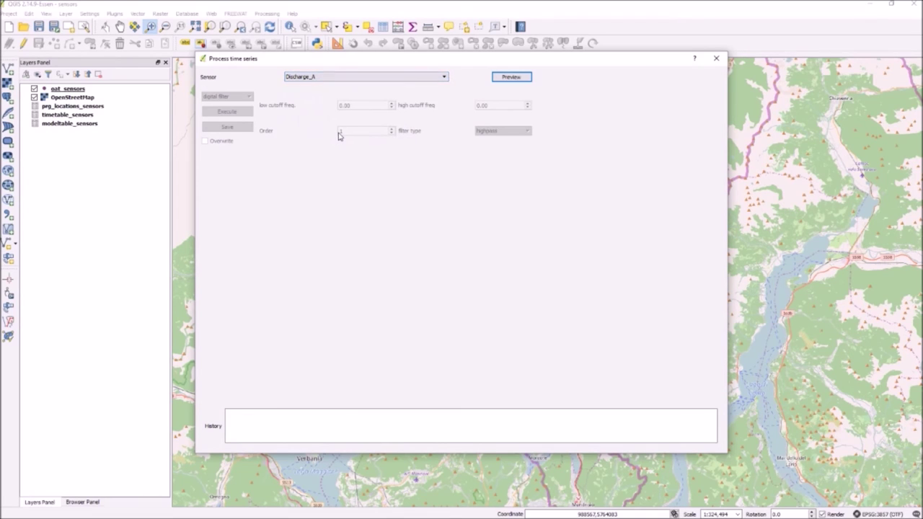
pyautogui.click(443, 76)
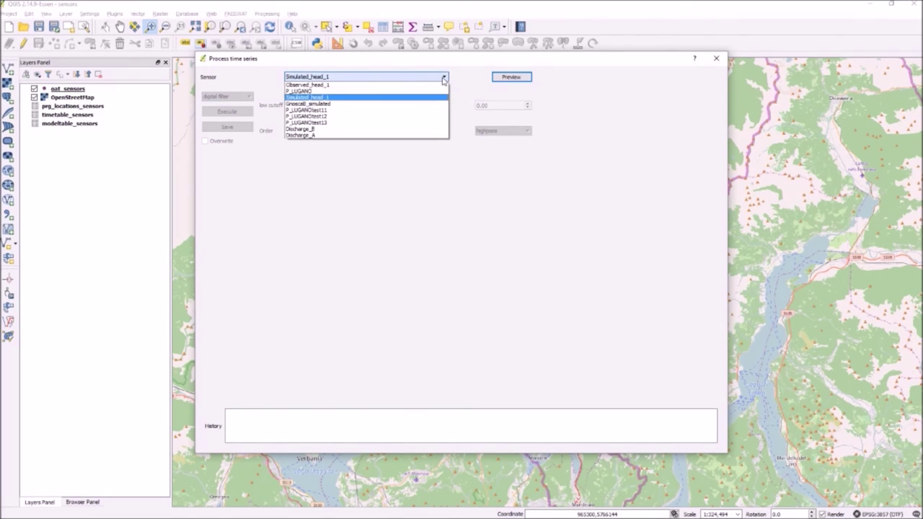
pyautogui.click(322, 136)
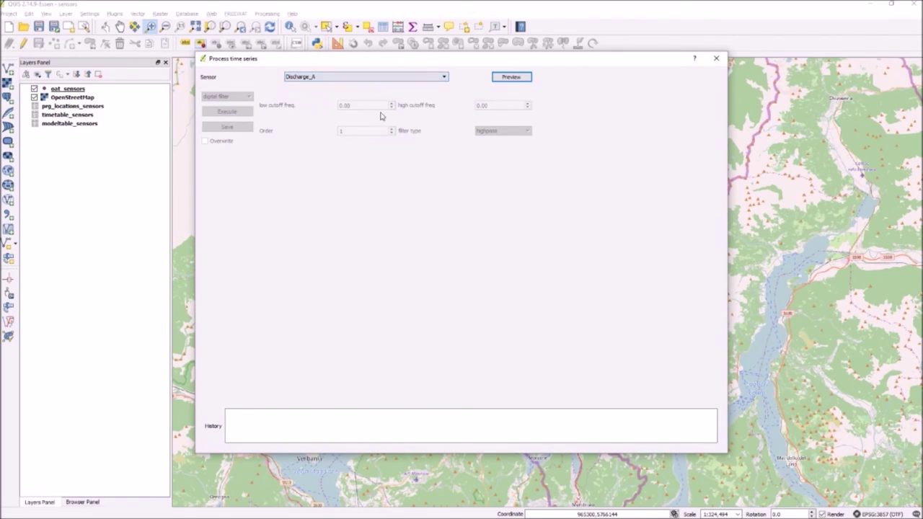
pyautogui.click(510, 77)
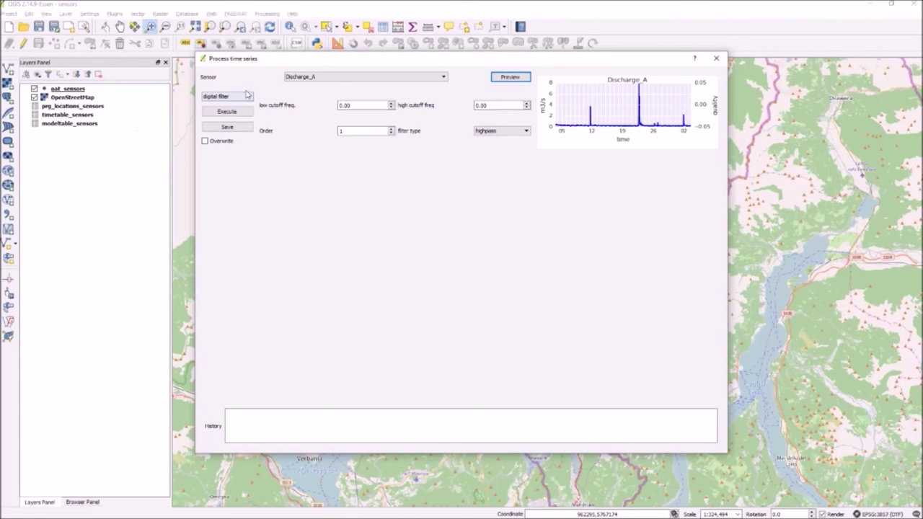
# - Subtract the Discharge_B series from Discharge_A using the mean align method
pyautogui.click(249, 98)
pyautogui.moveTo(249, 119); pyautogui.dragTo(250, 147)
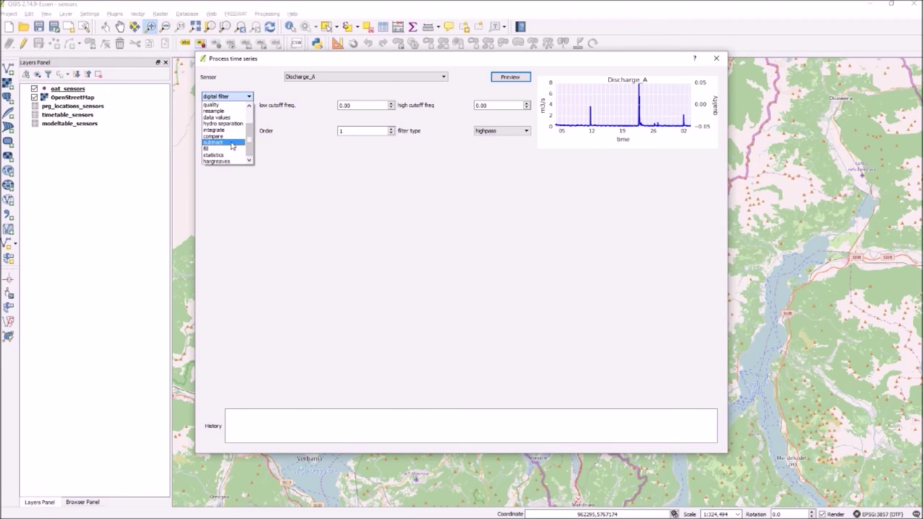
pyautogui.click(225, 148)
pyautogui.click(339, 119)
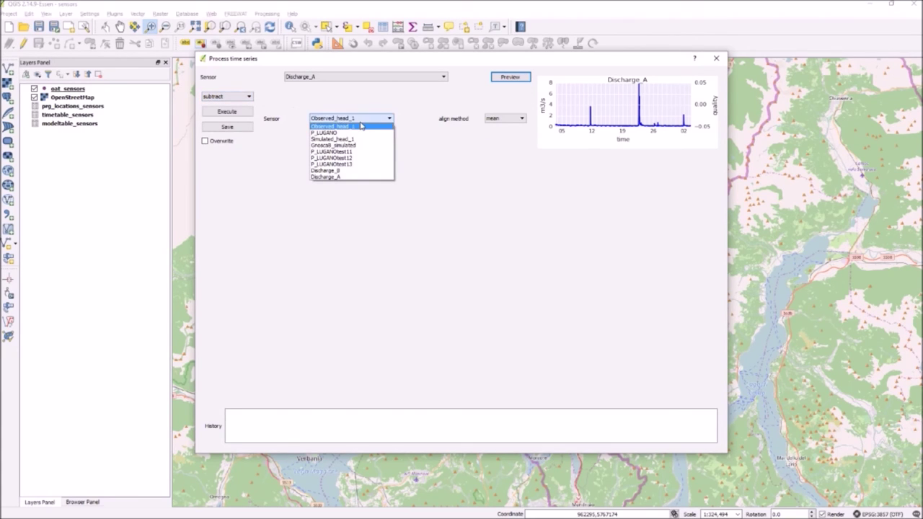
pyautogui.click(339, 173)
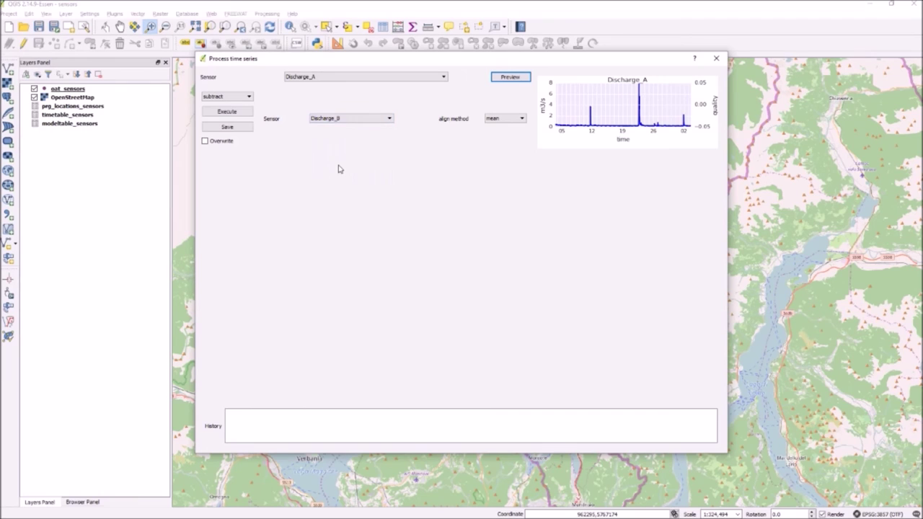
pyautogui.click(240, 114)
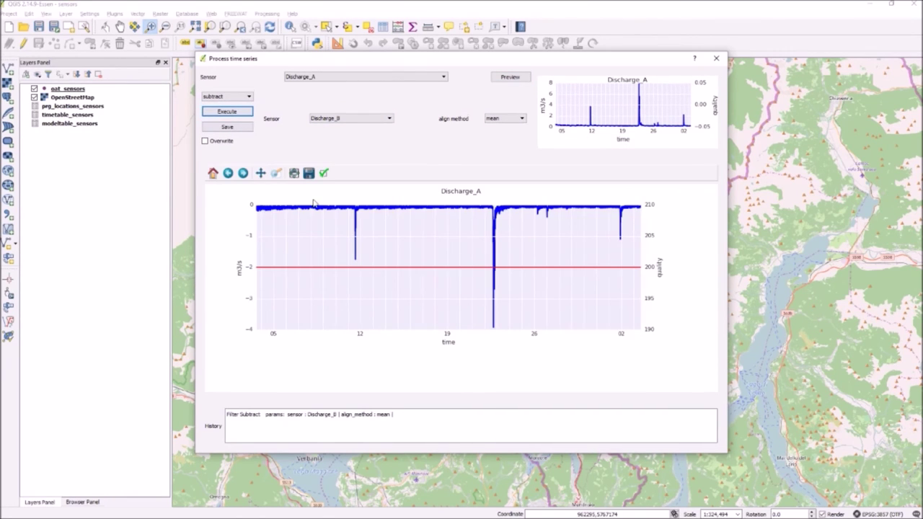
# - Save the subtraction result as a new sensor named RVOB
pyautogui.click(227, 127)
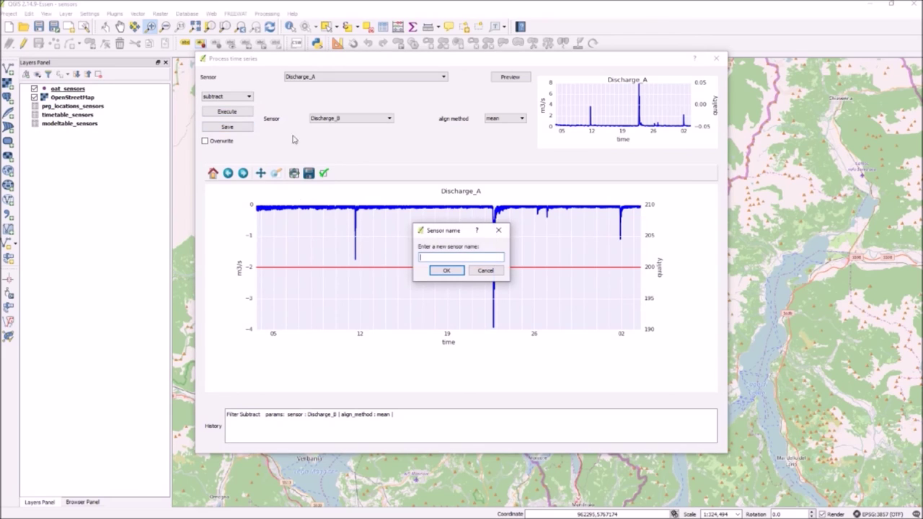
pyautogui.write('RVOB')
pyautogui.click(446, 271)
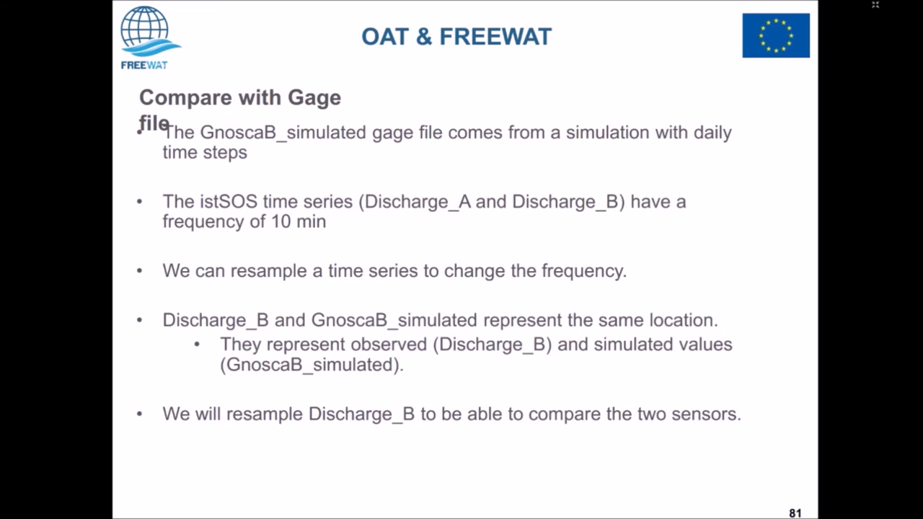
pyautogui.press('Right')
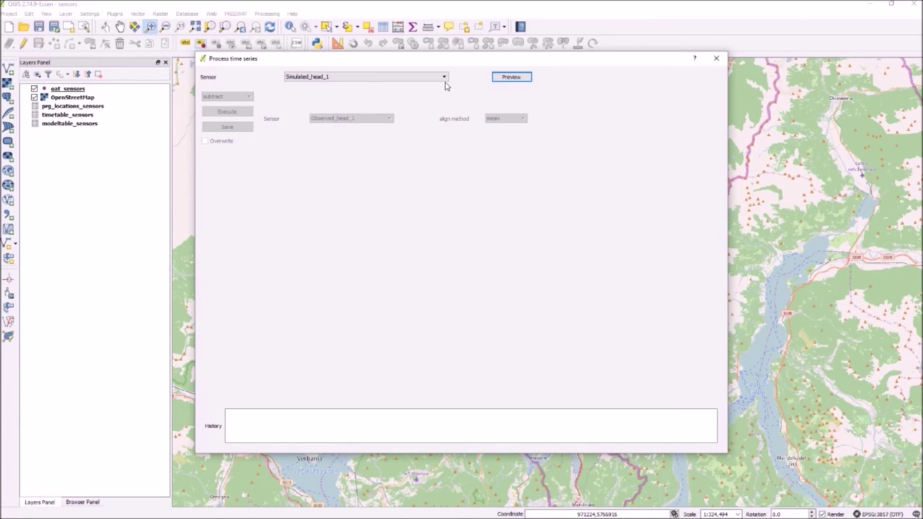
# - Choose Discharge_B as the sensor to process and preview its time series
pyautogui.click(445, 78)
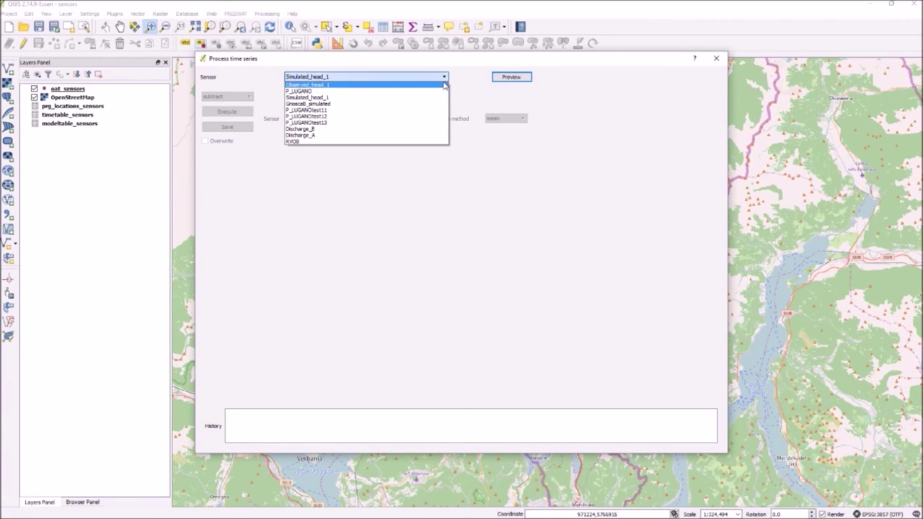
pyautogui.click(342, 129)
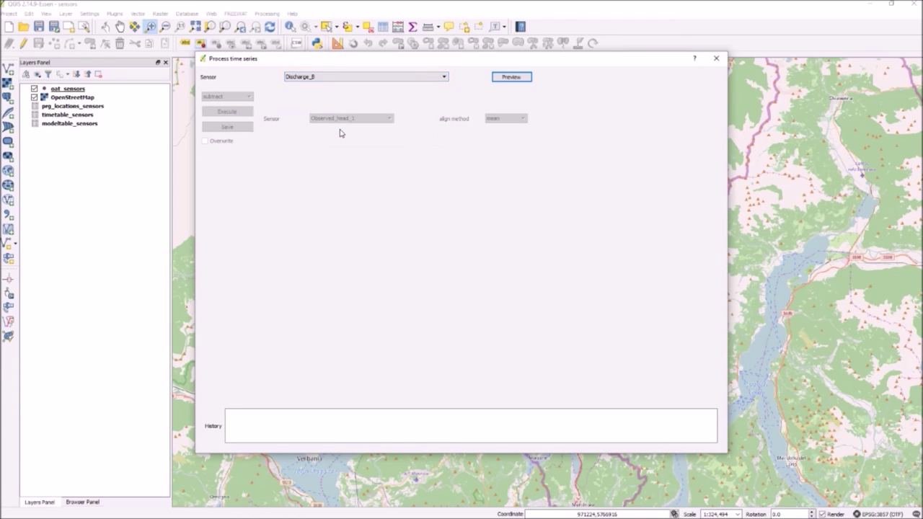
pyautogui.click(512, 78)
# - Resample the Discharge_B series to a 1d frequency using the mean sampling method
pyautogui.click(248, 97)
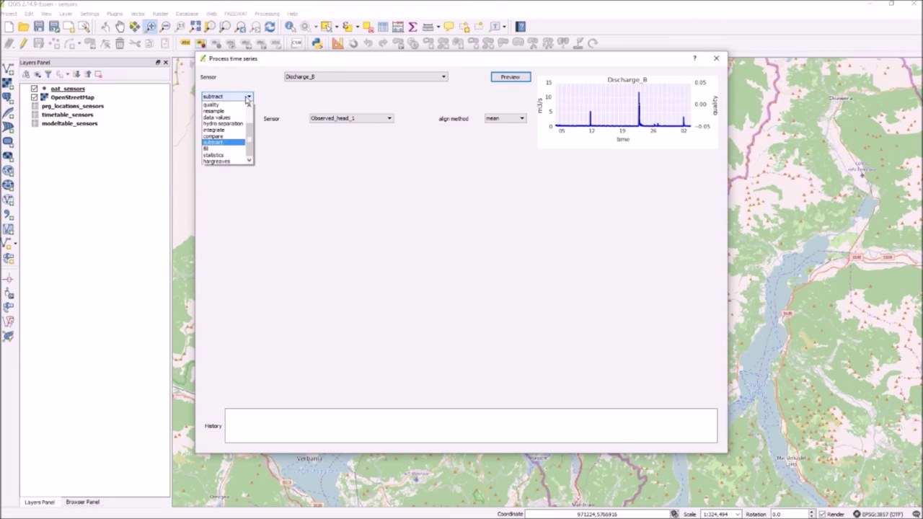
pyautogui.scroll(2, 247, 108)
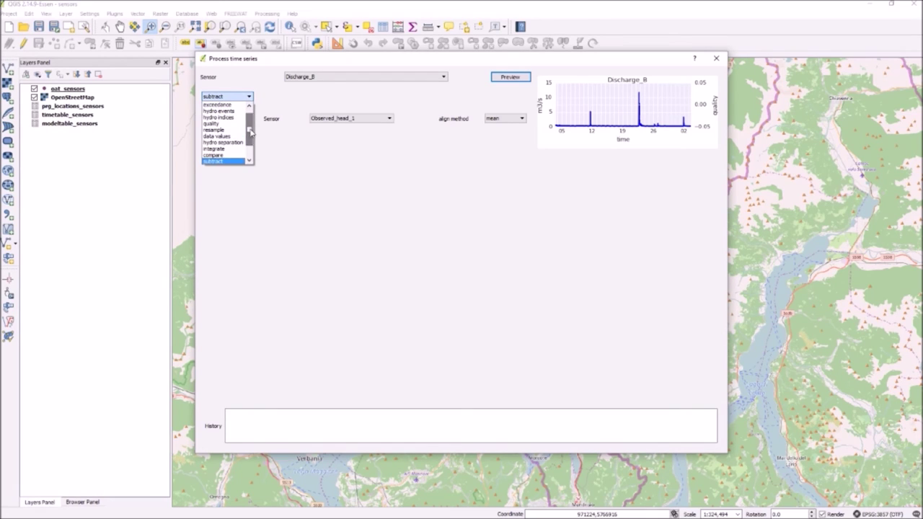
pyautogui.click(233, 132)
pyautogui.click(349, 106)
pyautogui.write('1d')
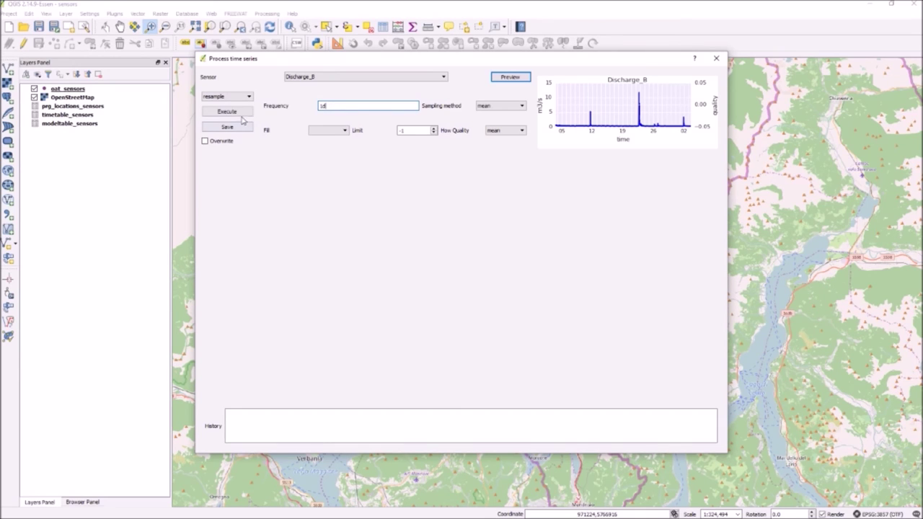
pyautogui.click(238, 113)
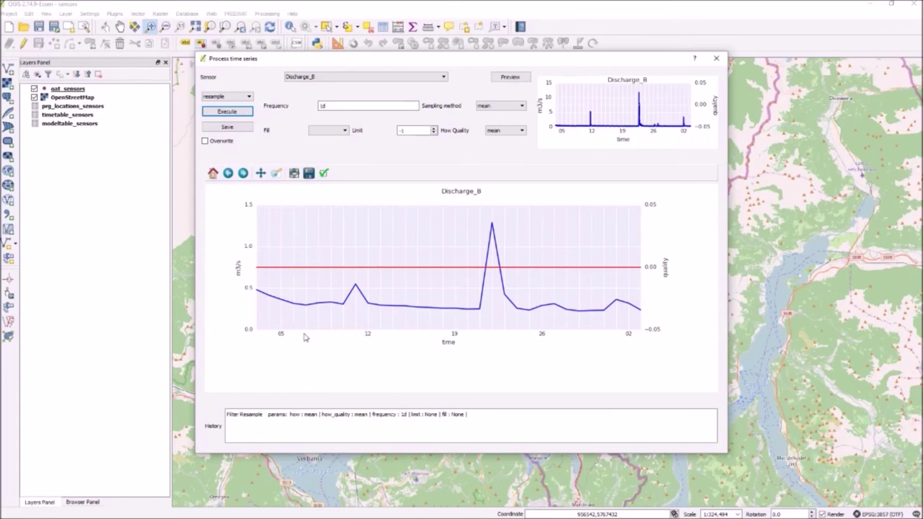
# - Save the resampled series as a new sensor named Discharge_B_1d
pyautogui.click(228, 127)
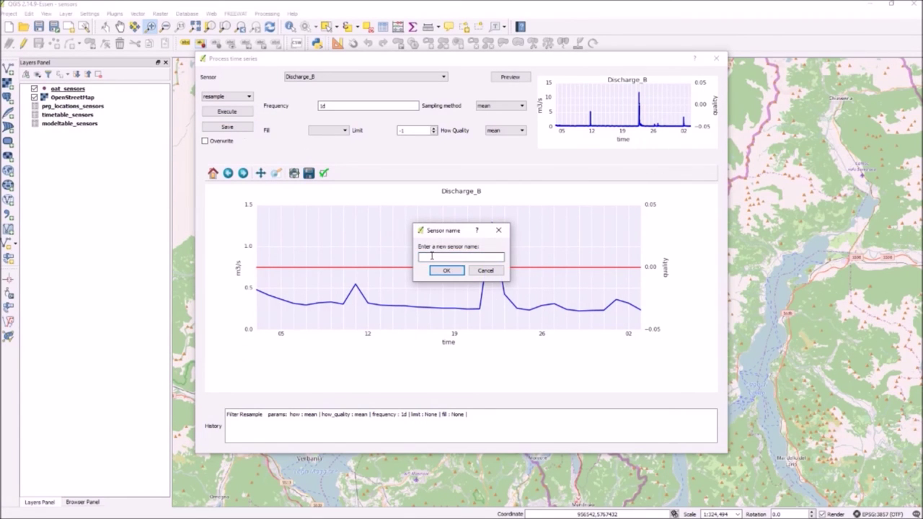
pyautogui.write('Discharge_B_1d')
pyautogui.click(448, 271)
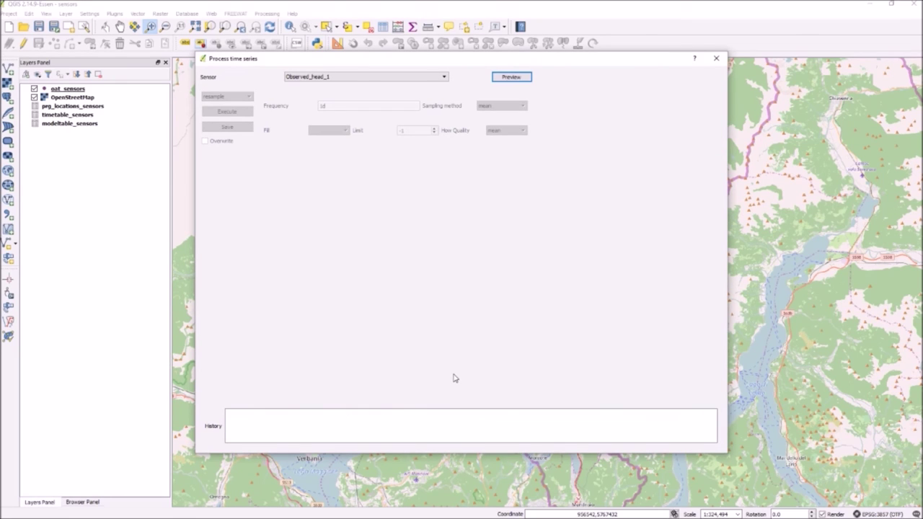